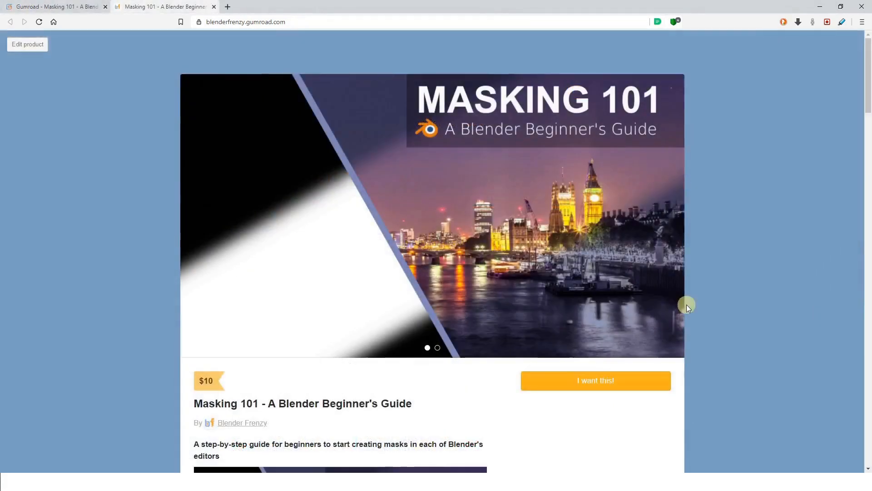
- Look through the Masking 101 product page, from its cover image to the section on custom transitions
scroll(742, 282, down, 5)
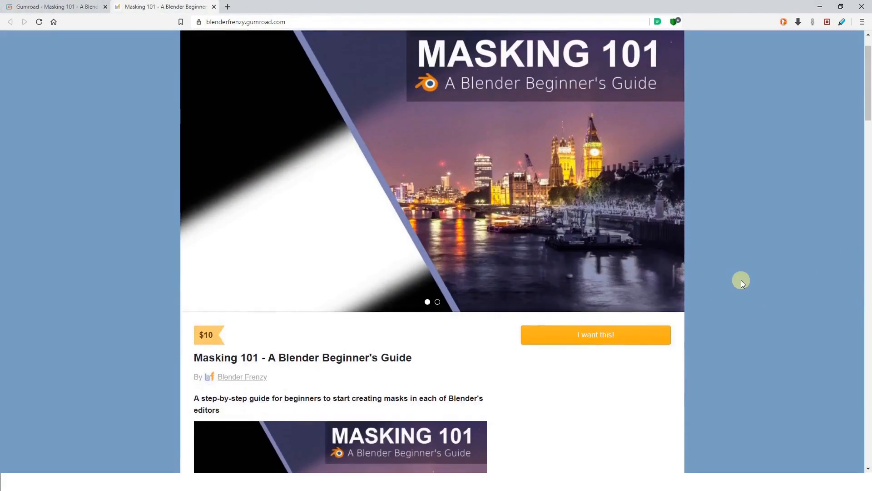
scroll(741, 279, down, 7)
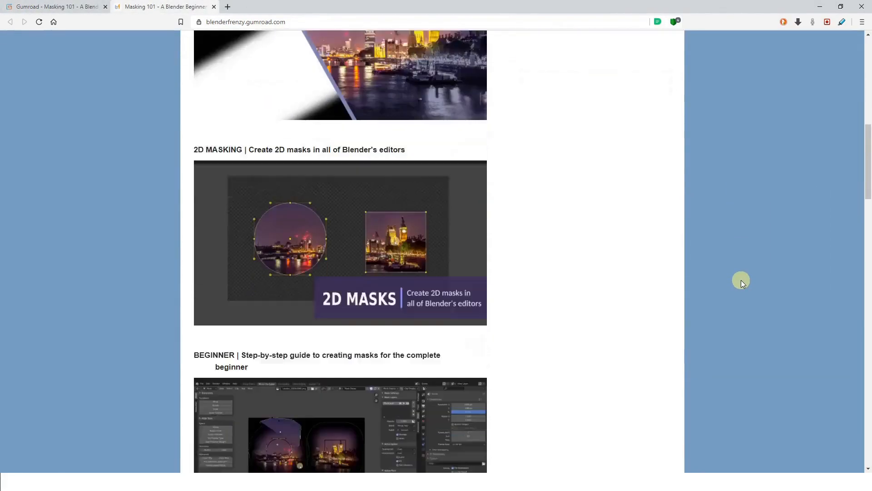
scroll(740, 279, down, 5)
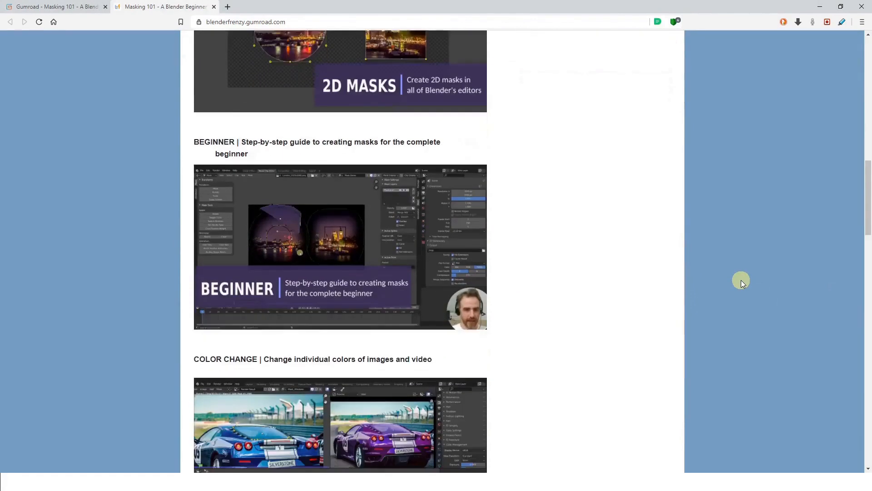
scroll(741, 279, down, 8)
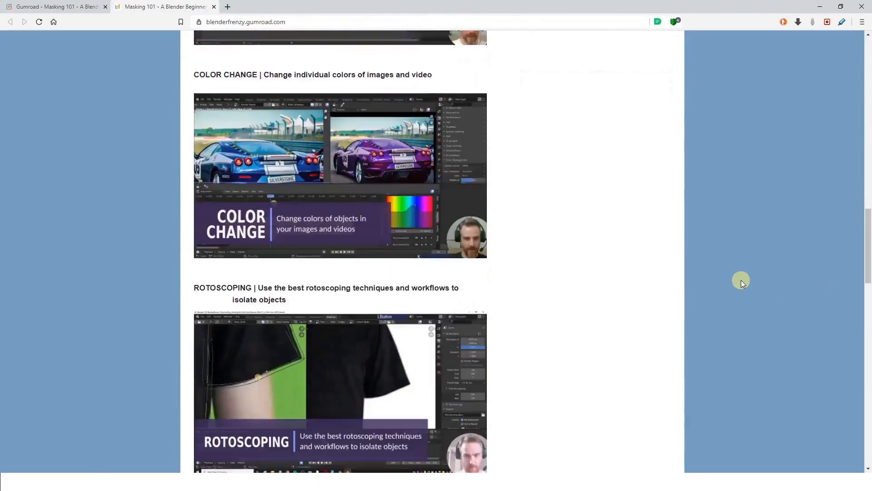
scroll(741, 280, down, 6)
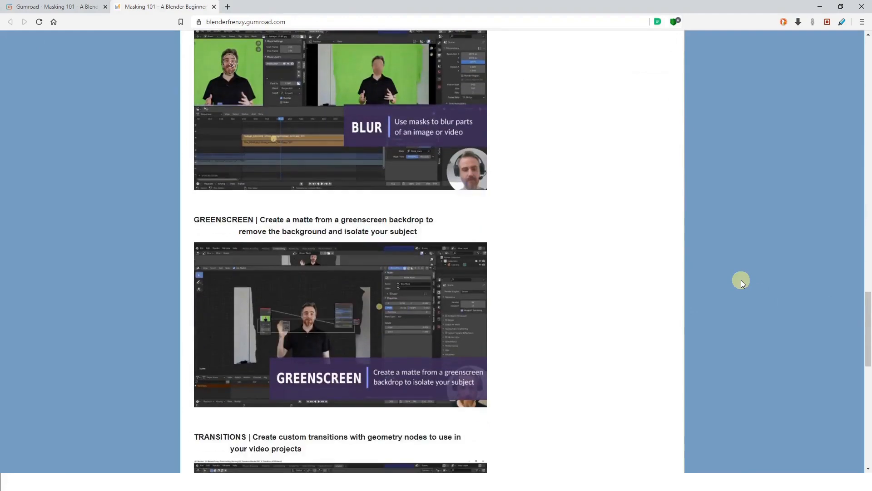
scroll(741, 280, down, 4)
scroll(740, 280, down, 3)
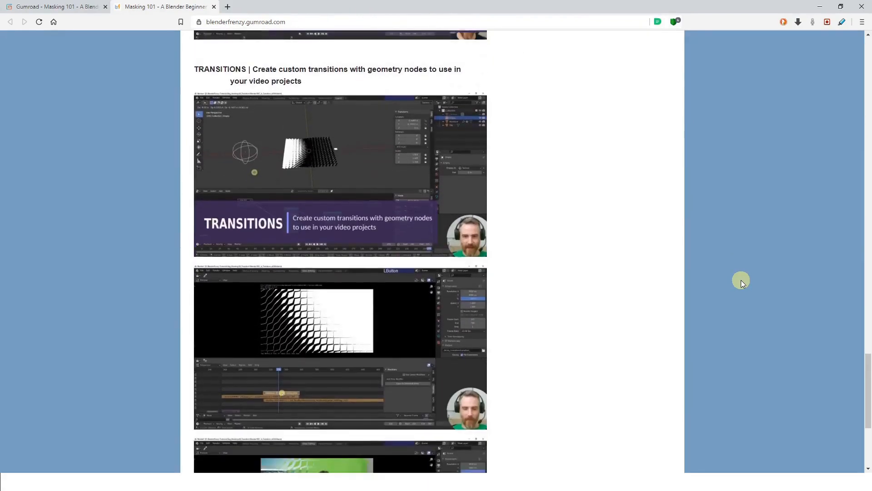
scroll(741, 280, down, 5)
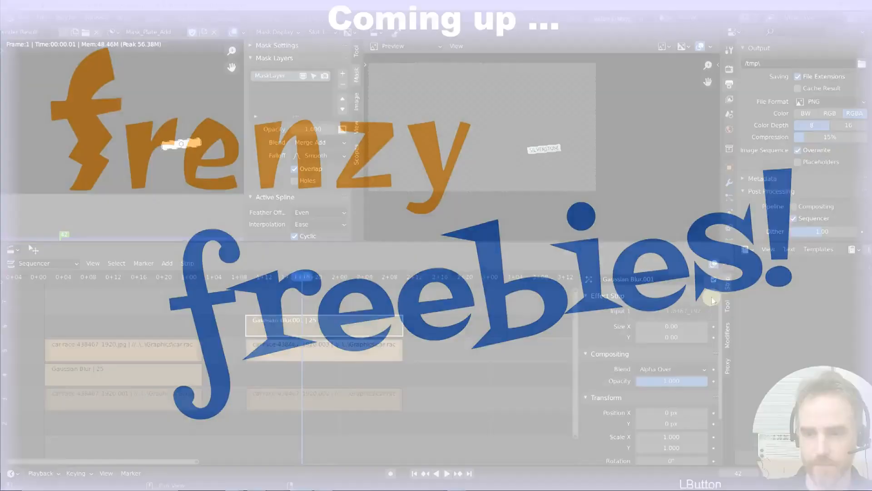
- Set both the X and Y size of the Gaussian Blur.001 effect strip to 100
click(667, 326)
text(100)
key(Return)
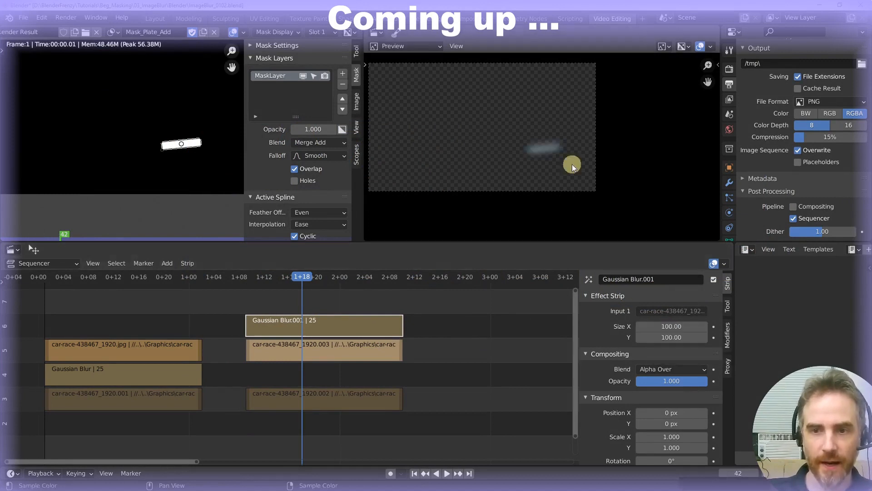
scroll(557, 149, up, 4)
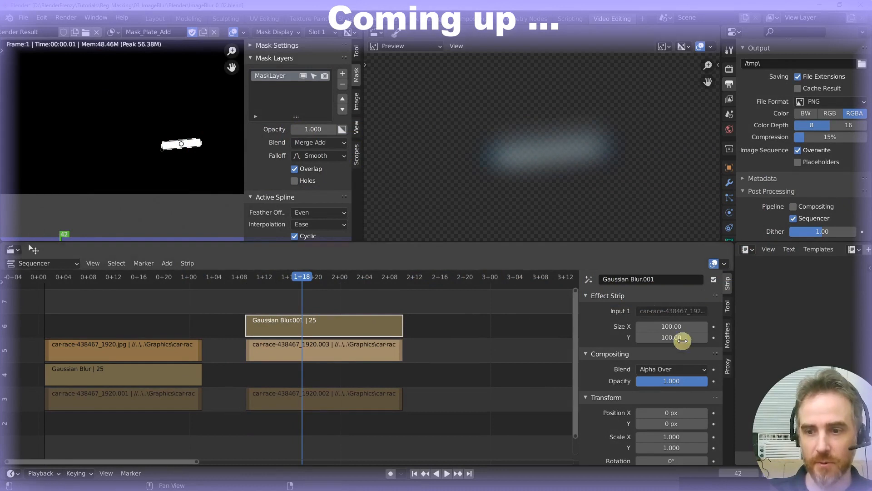
- Set the Gaussian Blur.001 effect strip's X and Y size to 50
click(674, 327)
text(50)
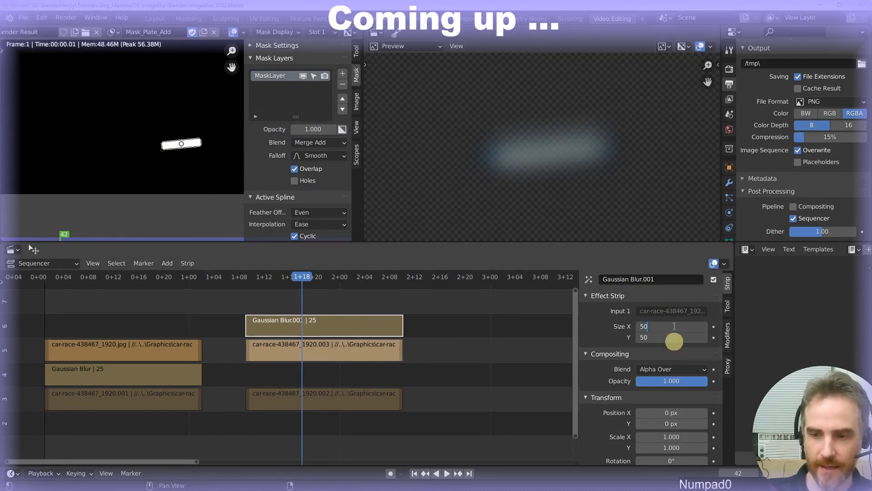
key(Return)
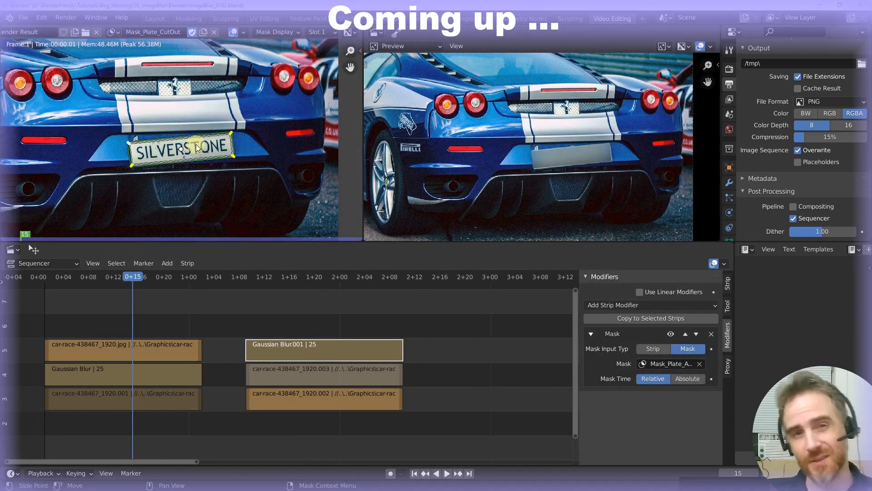
- Examine the car's number plate area in the preview at several zoom levels
scroll(523, 168, down, 7)
middle_drag(525, 168, 547, 175)
scroll(482, 136, up, 3)
middle_drag(472, 155, 547, 146)
scroll(547, 146, up, 2)
scroll(541, 145, down, 2)
middle_drag(568, 96, 532, 141)
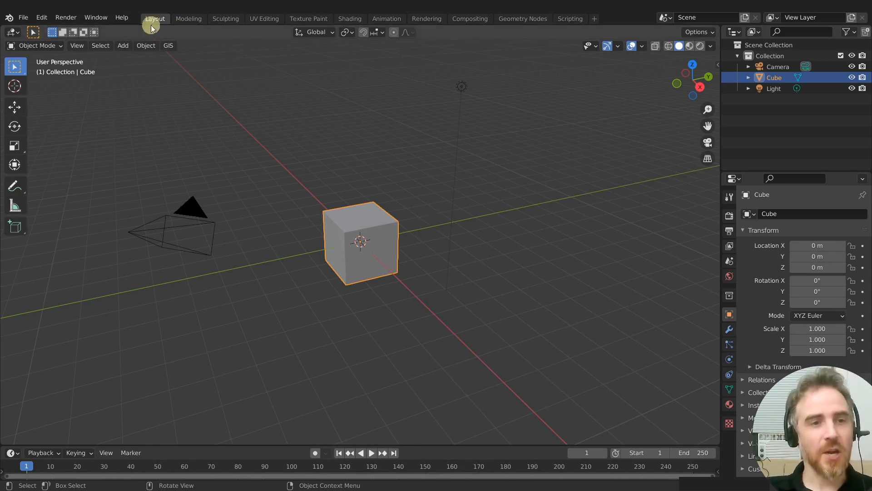
click(44, 19)
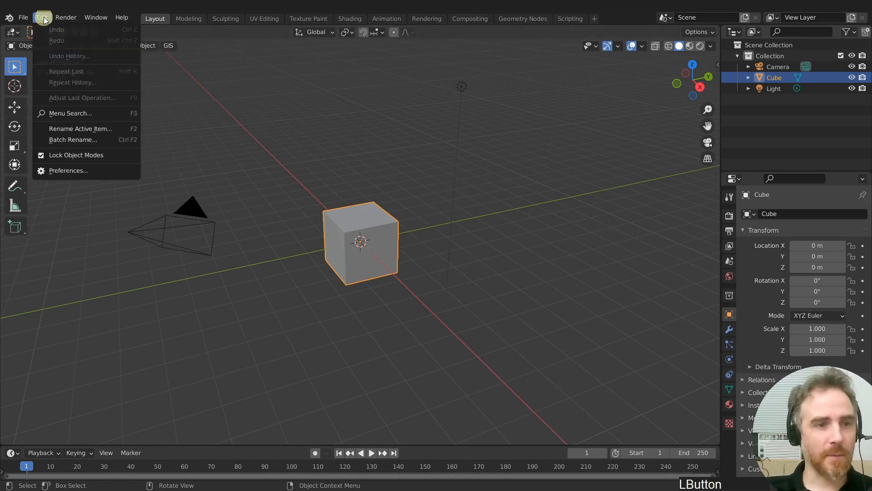
mouse_move(24, 19)
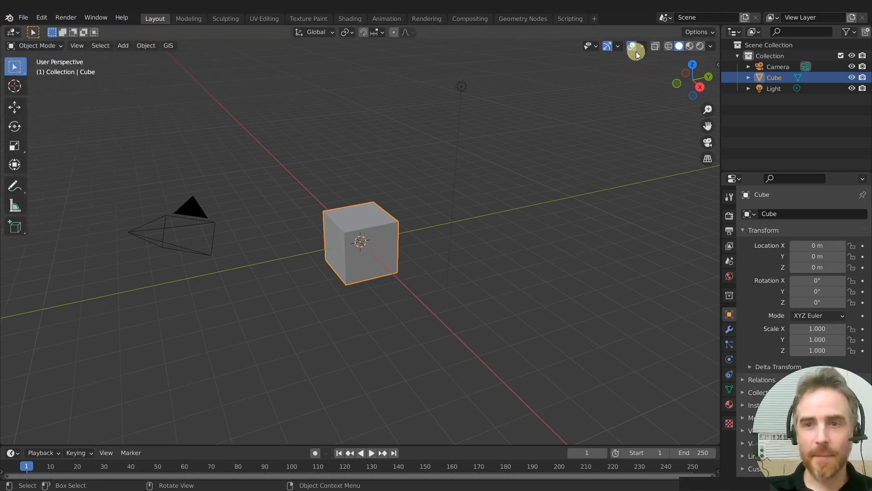
- Add the Video Editing workspace and close its file browser area by merging it into the preview
click(593, 20)
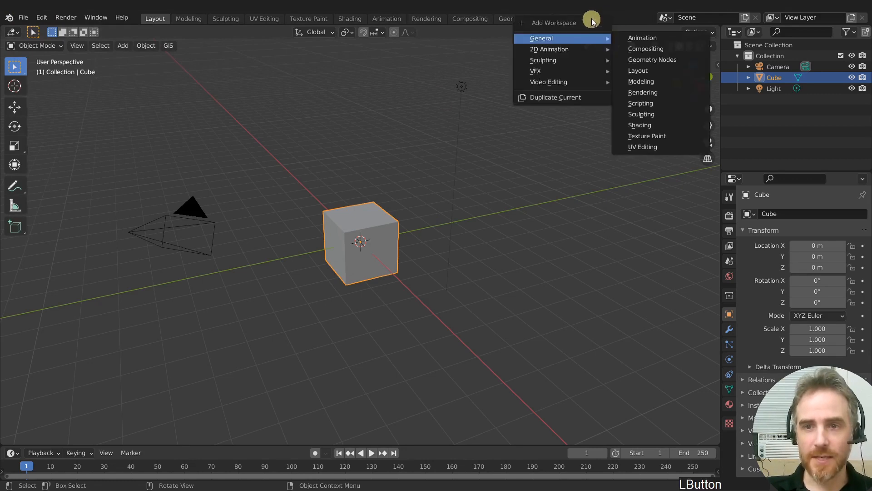
mouse_move(563, 81)
click(636, 92)
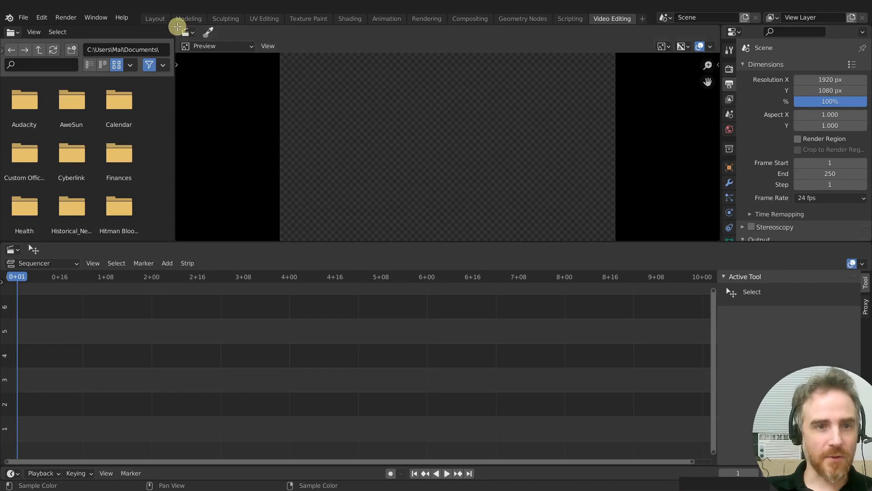
click(177, 27)
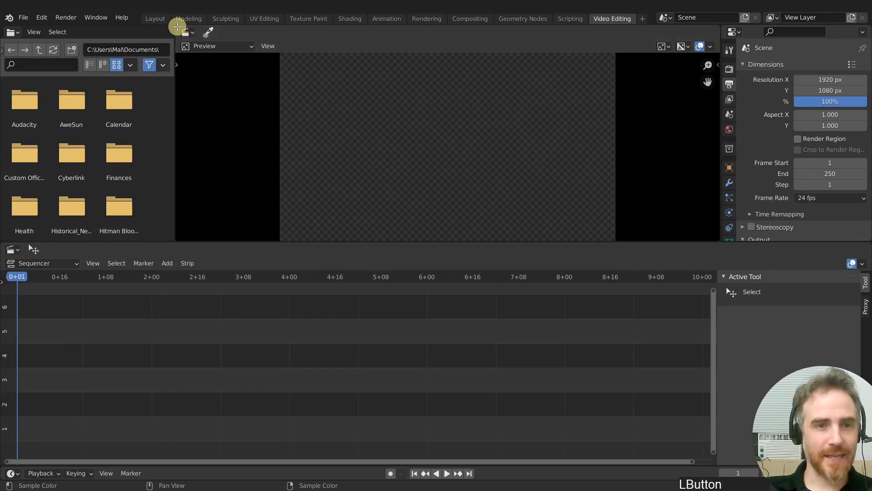
drag(178, 26, 132, 31)
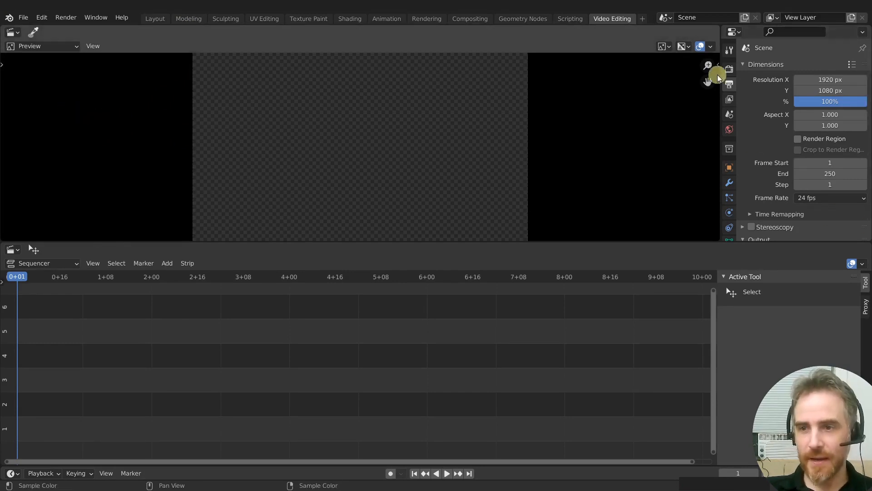
- Set the scene's Color Management View Transform to Standard in the render properties
click(730, 71)
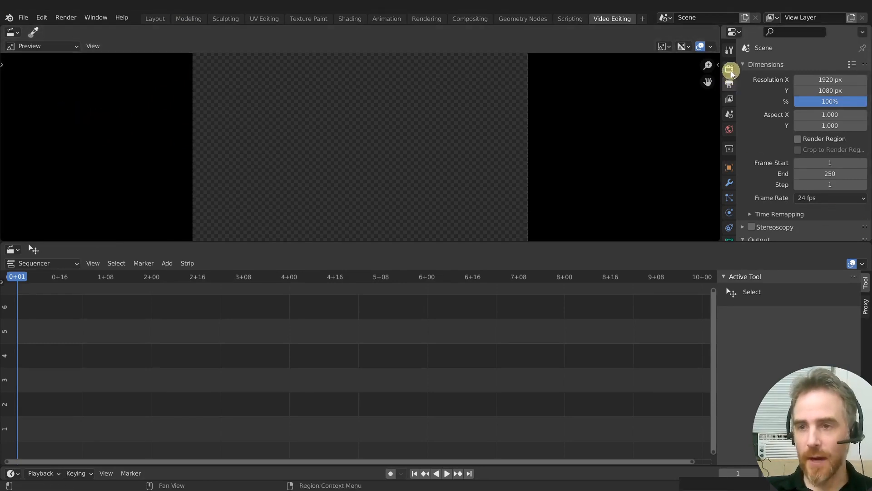
scroll(782, 154, down, 5)
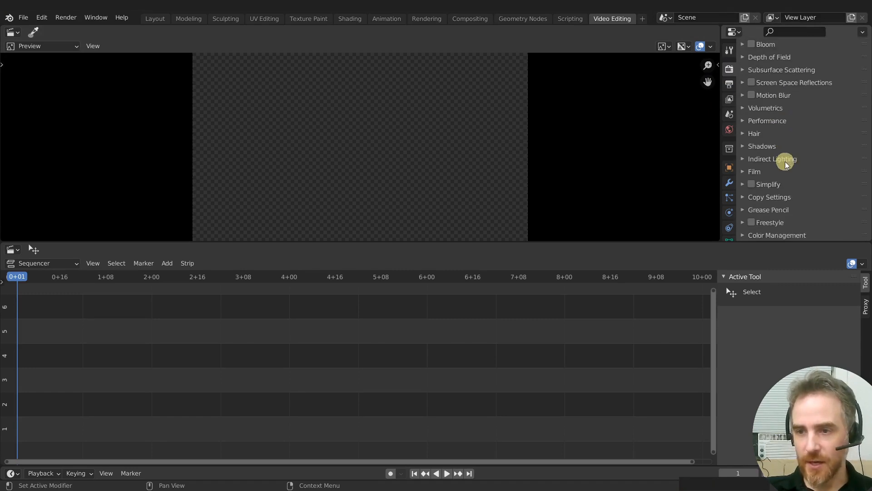
click(762, 236)
scroll(791, 214, down, 5)
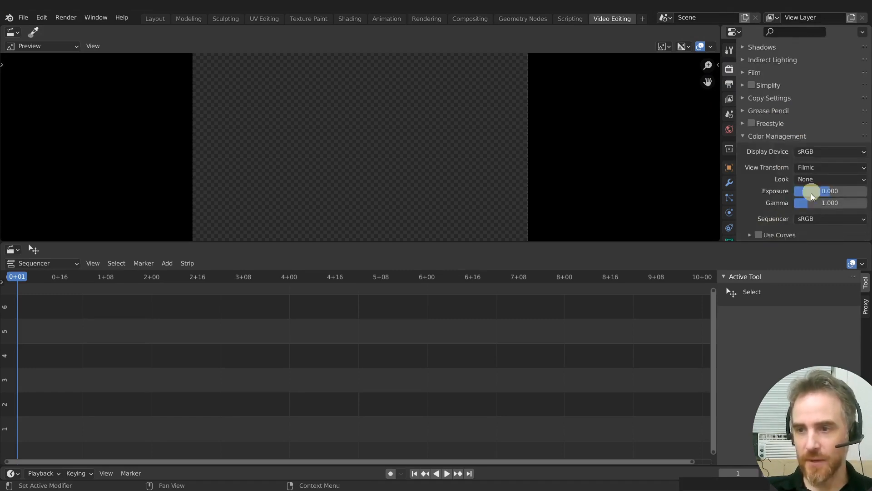
click(819, 171)
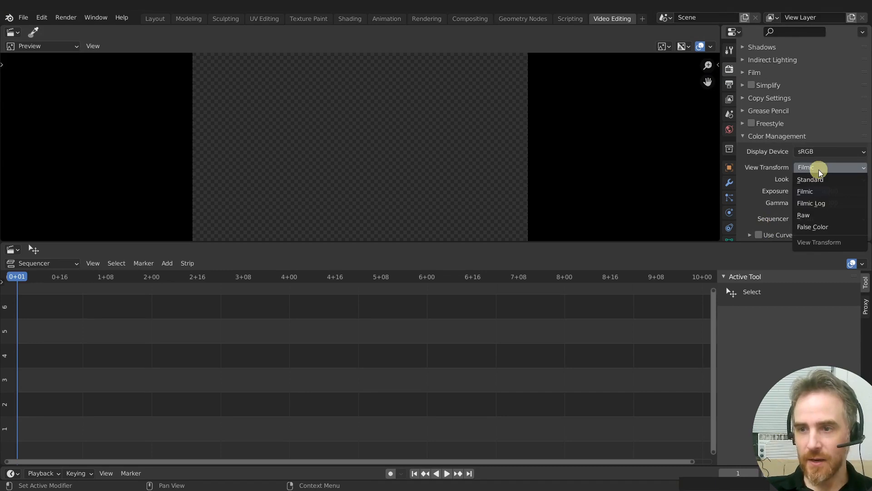
click(811, 180)
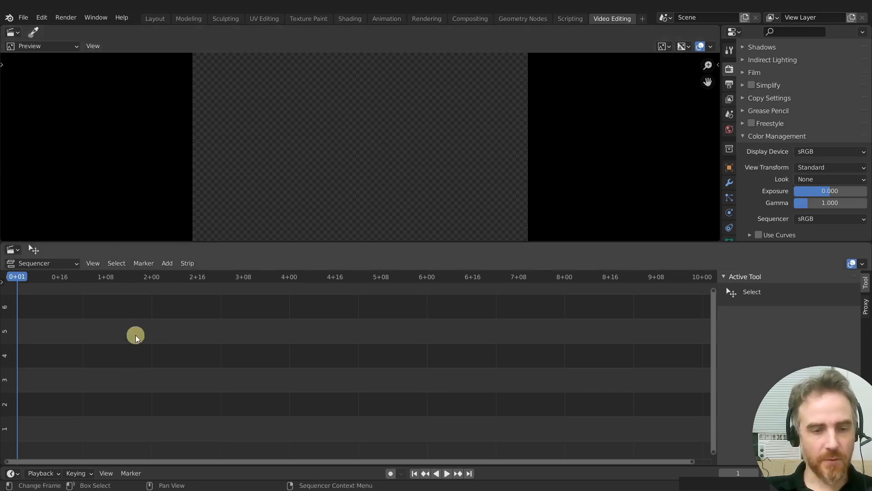
- Add the image car-race-438467_1920.jpg as a strip in channel 1 of the sequencer, starting at frame 1
key(shift)
key(shift+a)
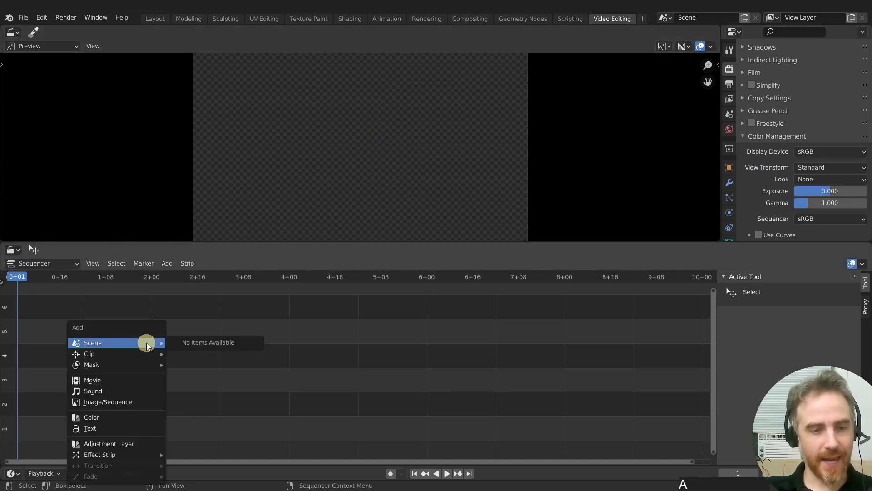
click(116, 401)
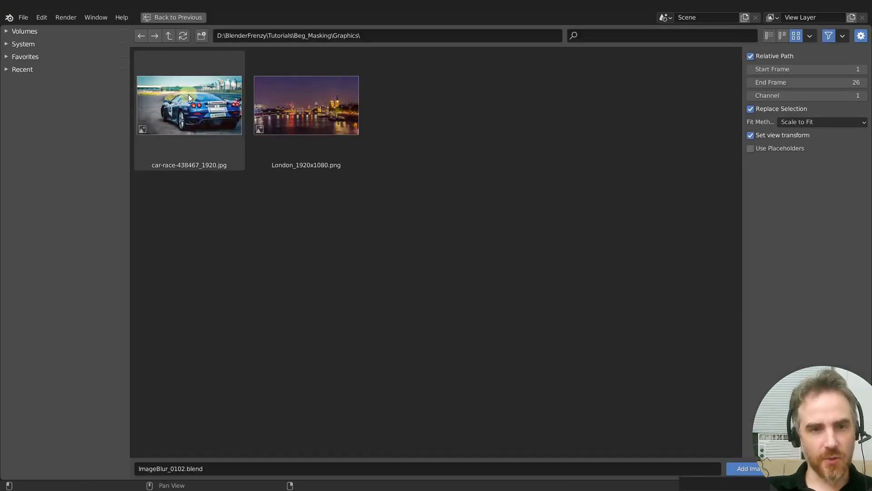
click(197, 106)
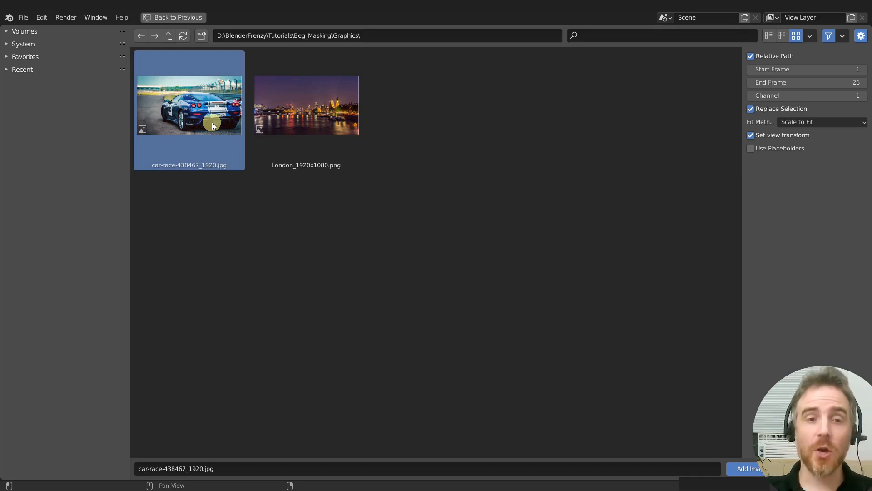
click(211, 128)
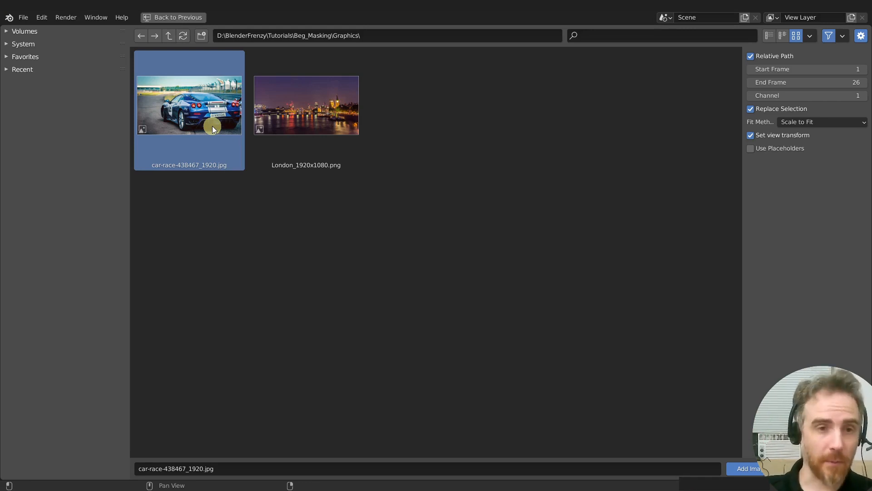
double_click(197, 108)
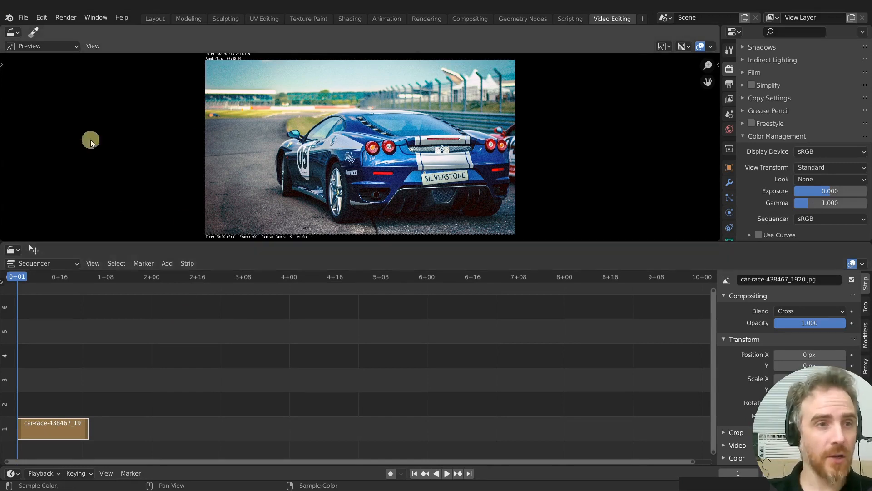
- Split the preview area into two side-by-side areas and change one of them to an Image Editor
drag(4, 30, 363, 89)
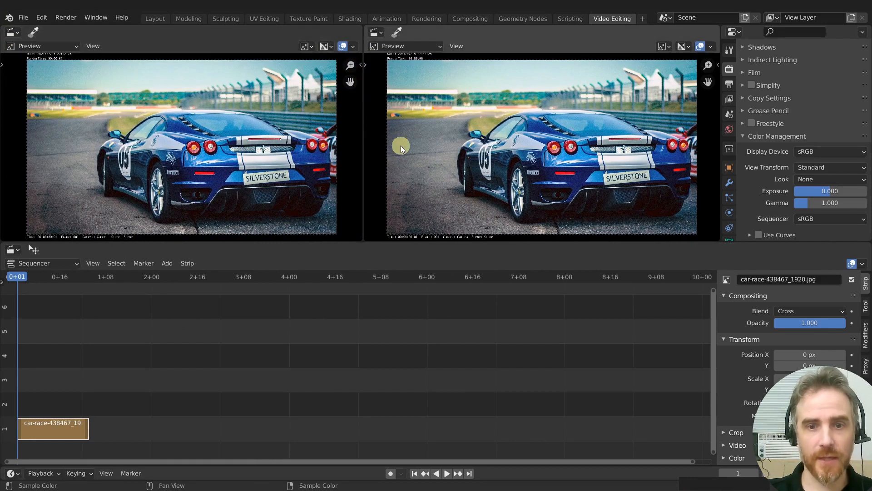
click(15, 33)
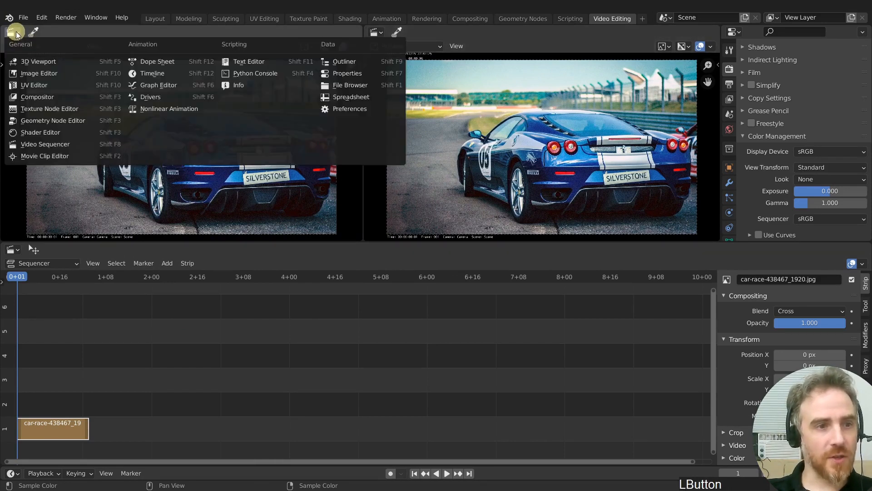
click(29, 76)
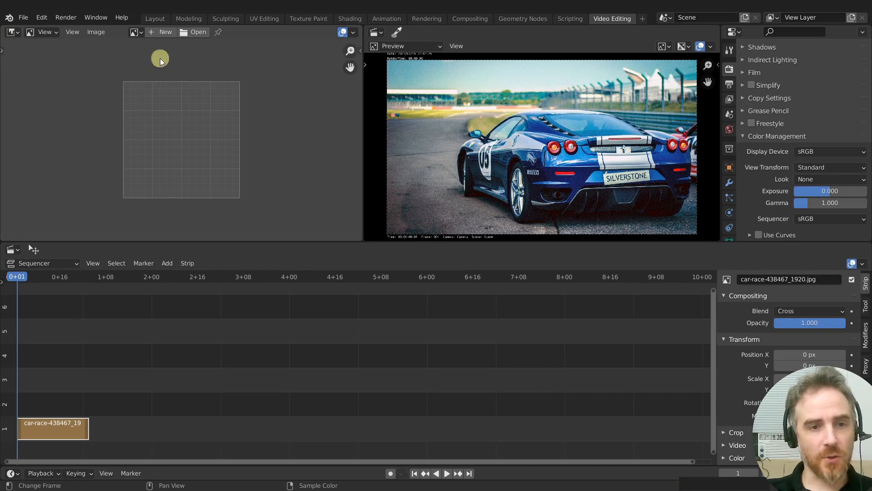
- Display the Render Result in the Image Editor
click(134, 32)
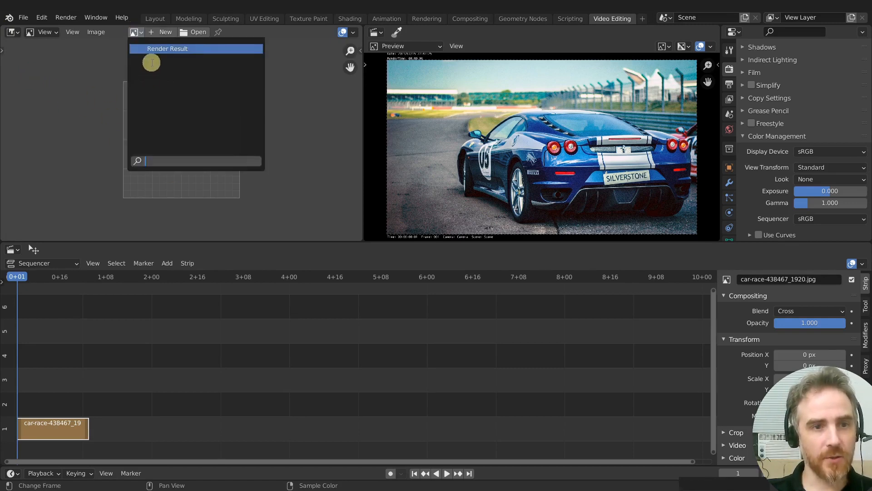
click(155, 80)
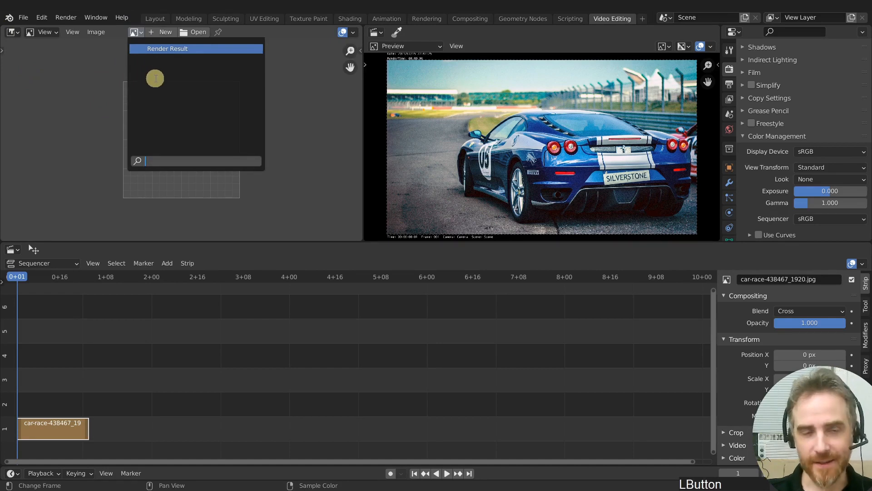
click(72, 425)
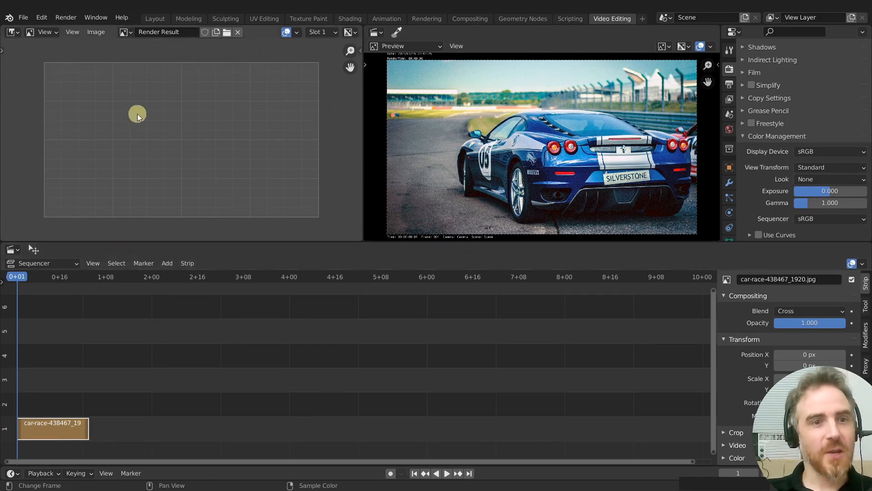
click(567, 174)
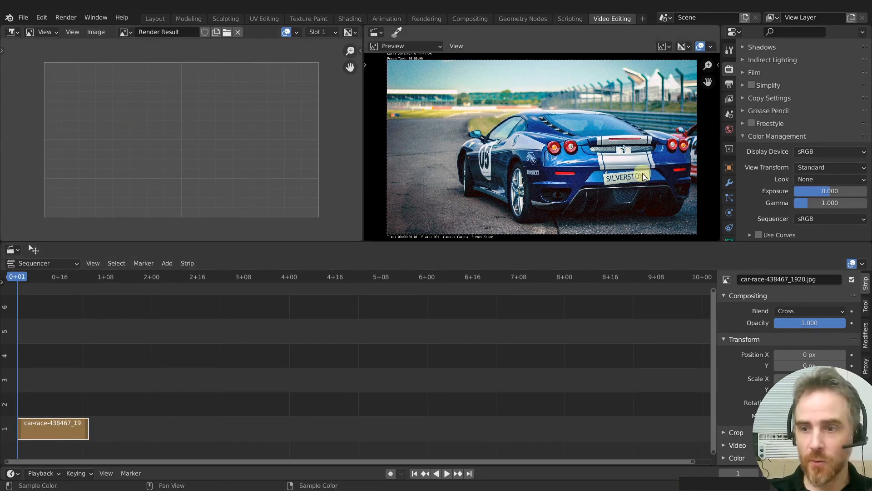
- Turn off Compositing in the output Post Processing pipeline and render the current frame
click(730, 85)
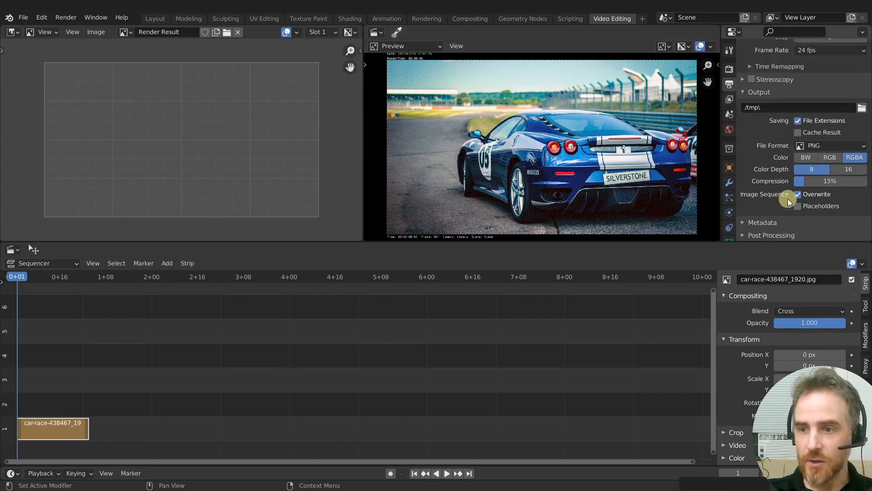
click(756, 236)
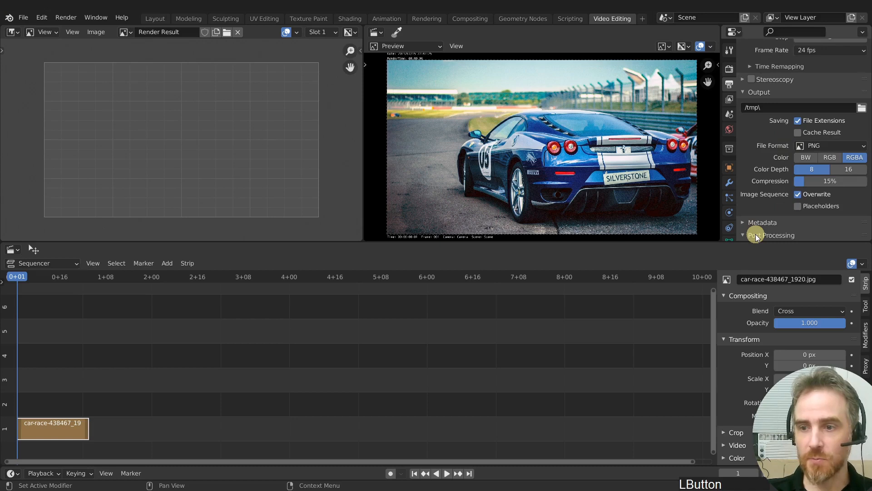
scroll(756, 234, down, 3)
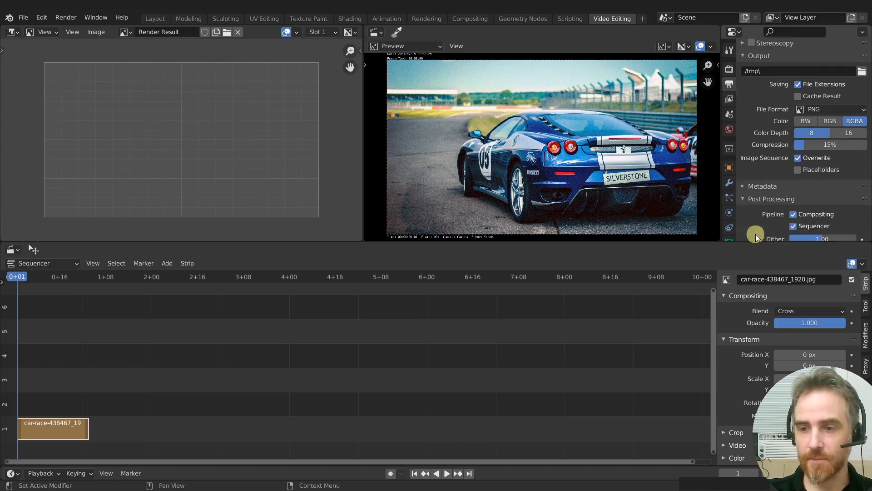
click(793, 207)
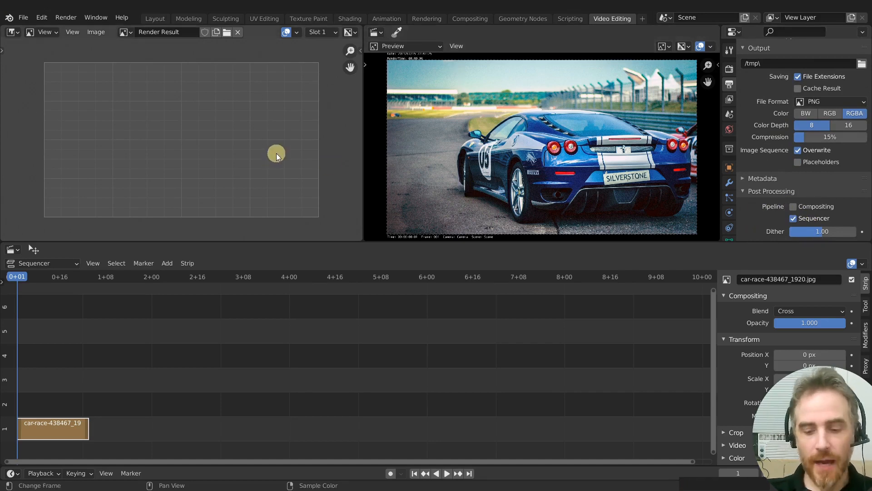
key(F12)
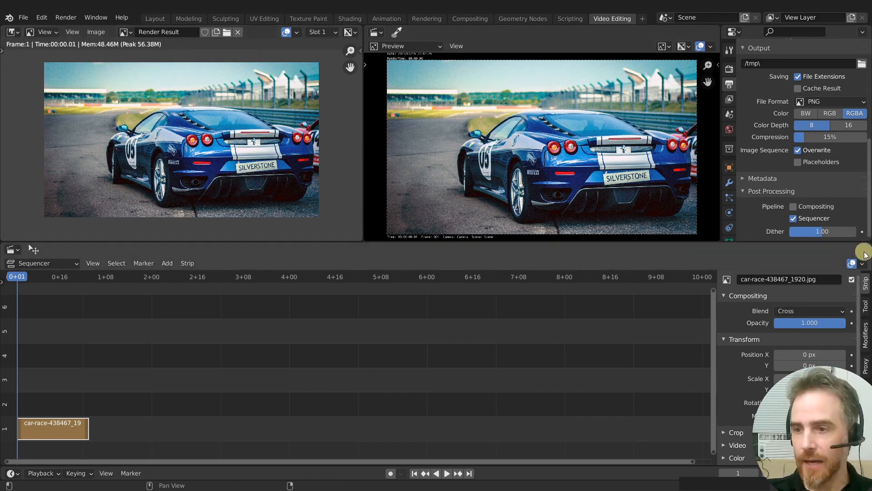
- Split the sequencer area vertically, change the new area to a Text Editor, and widen the sequencer slightly
drag(869, 244, 724, 243)
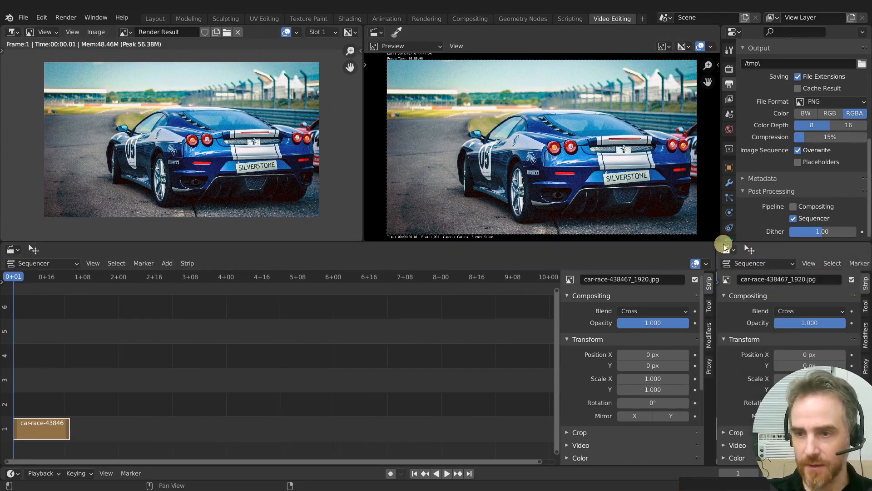
click(727, 248)
click(609, 278)
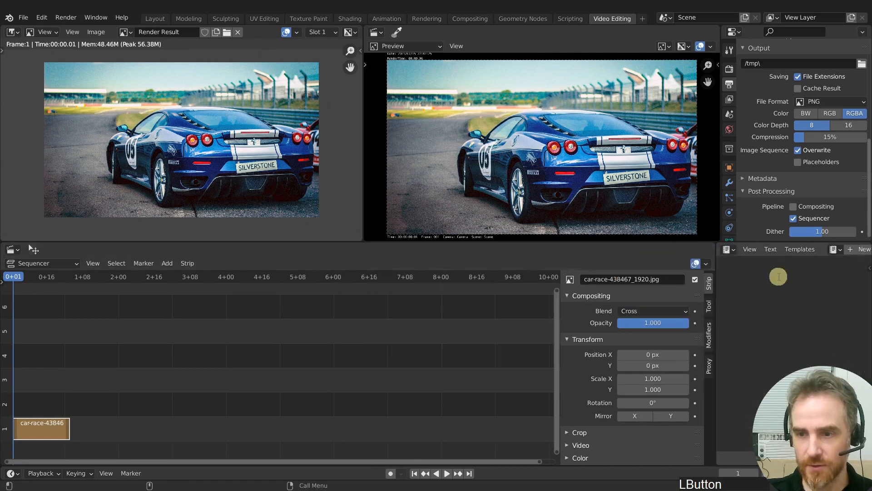
drag(720, 254, 739, 254)
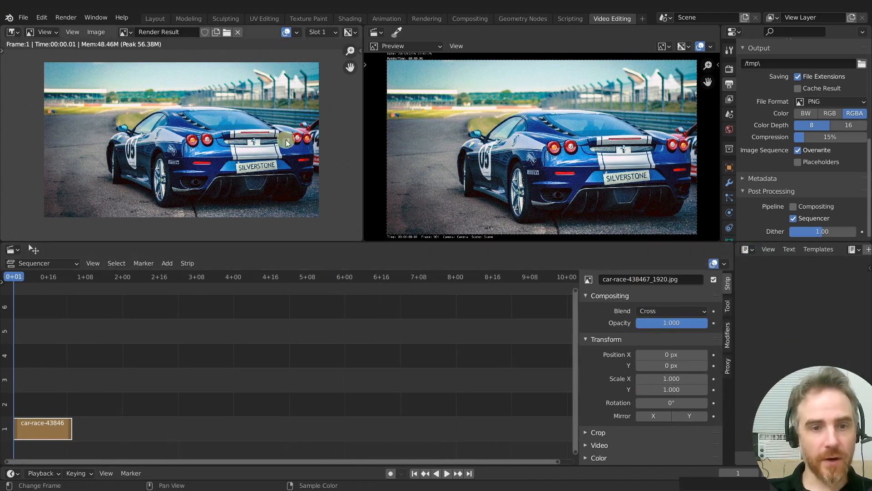
- Switch the Image Editor to Mask mode and create a new mask named Mask_Plate
click(51, 32)
click(46, 67)
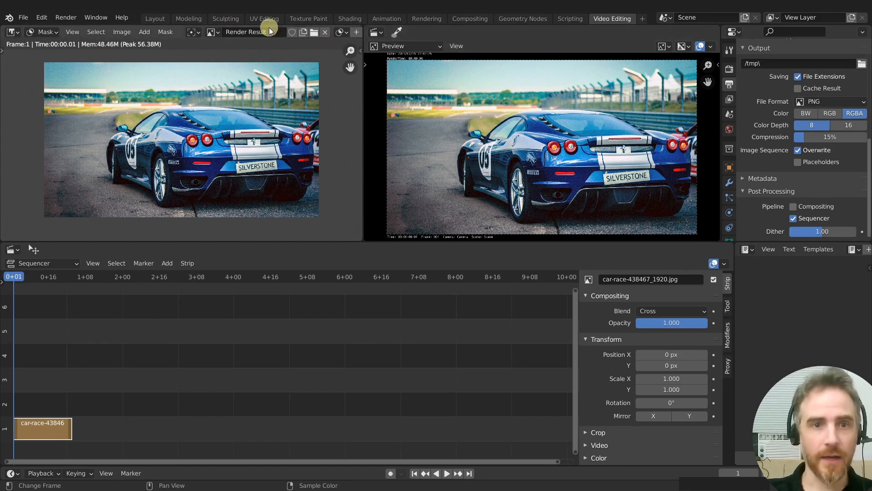
click(168, 32)
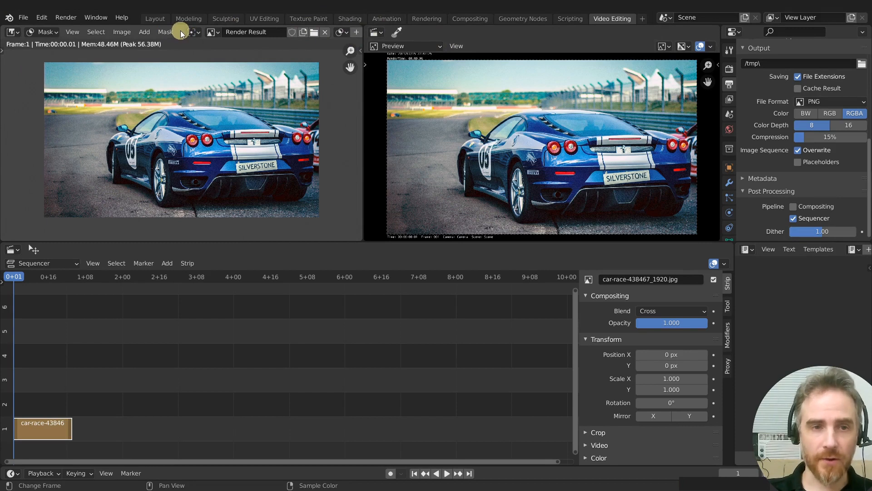
scroll(181, 28, down, 5)
scroll(181, 28, up, 5)
middle_drag(184, 28, 245, 29)
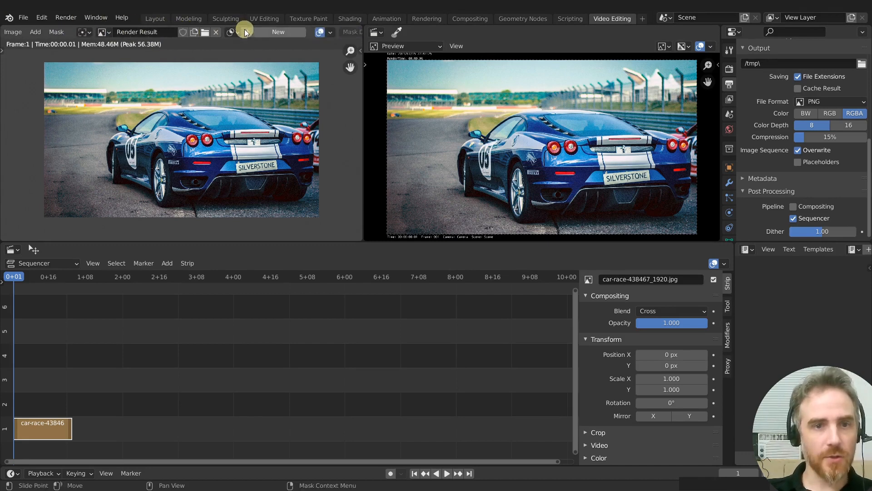
click(269, 32)
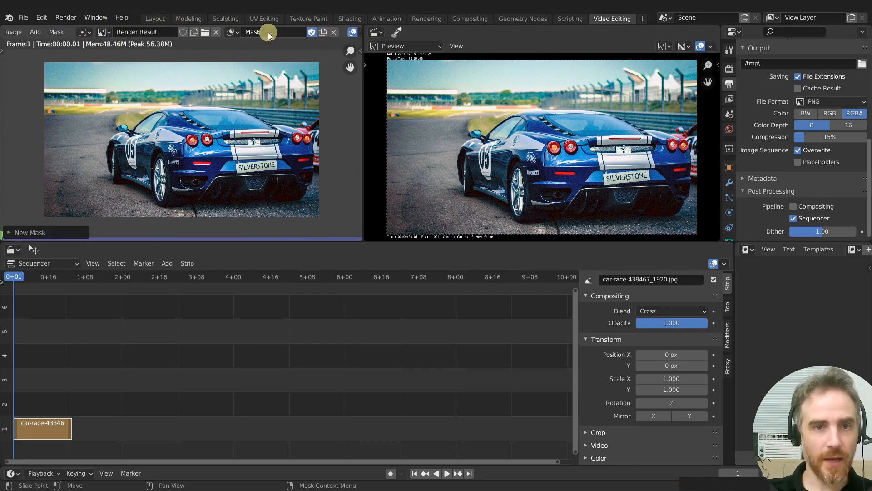
click(271, 35)
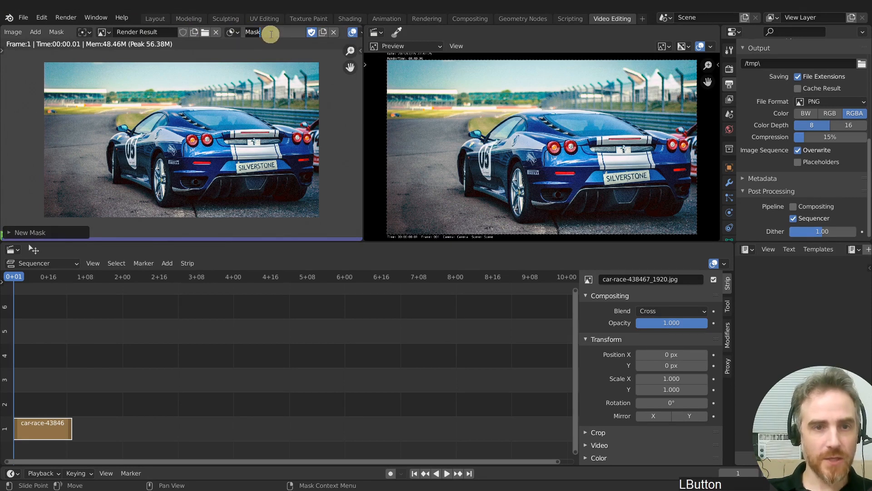
key(Right)
text(_Pl)
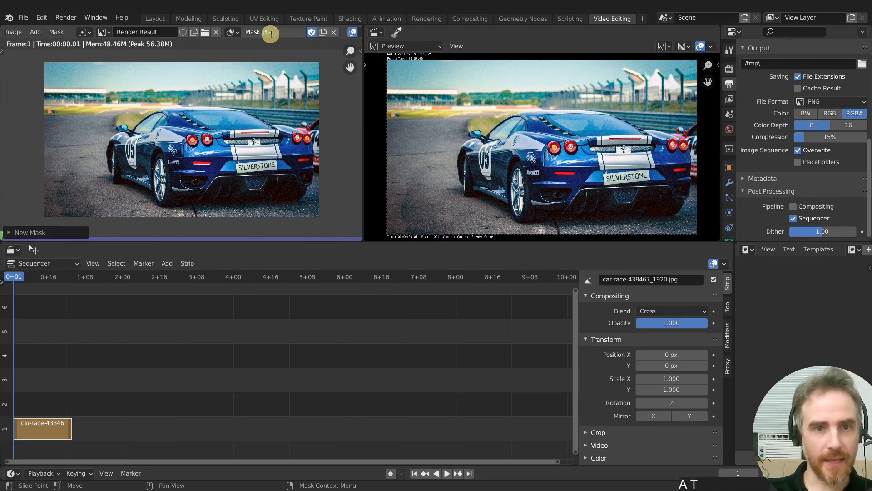
text(ate)
key(Return)
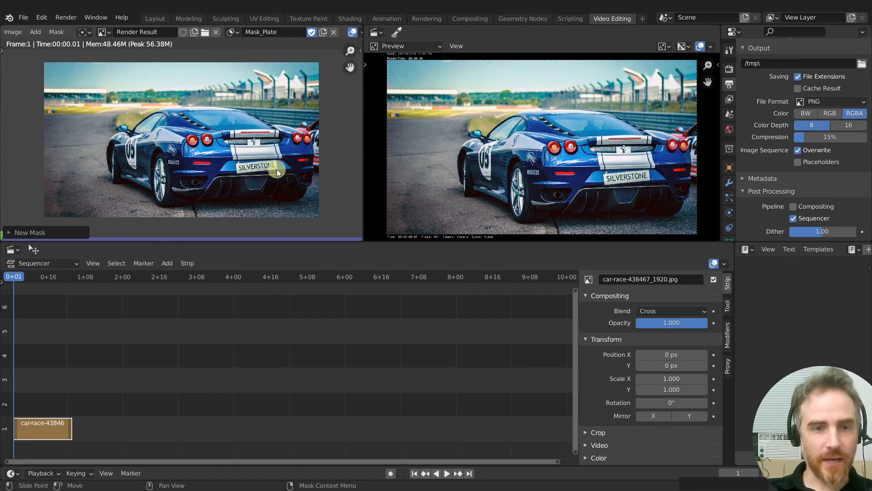
- Add a square spline to the mask, and another one at the 2D cursor placed on the number plate
click(35, 33)
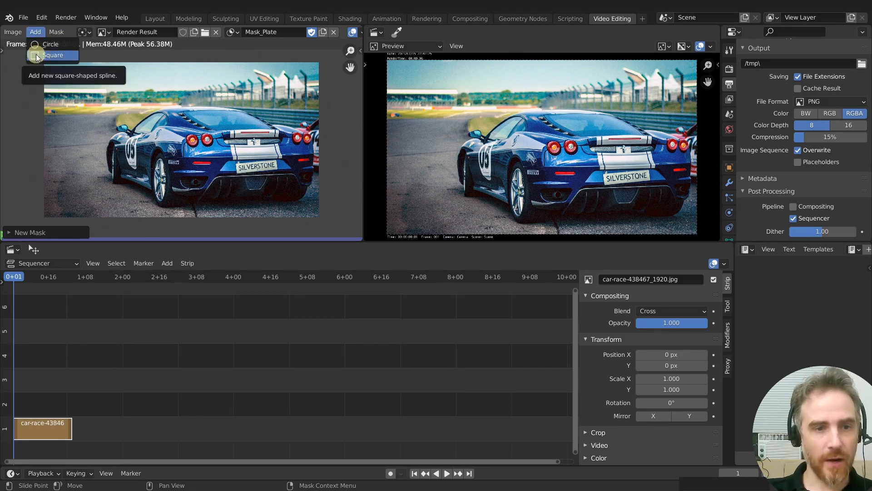
key(shift+a)
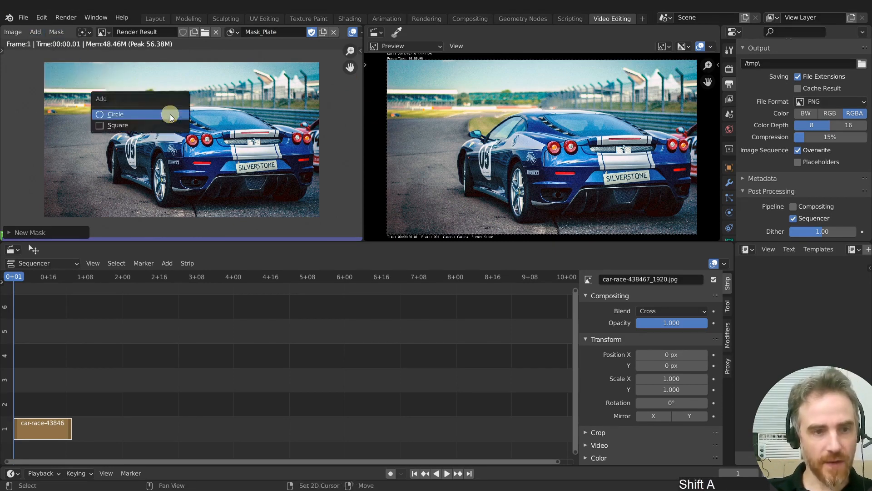
click(119, 129)
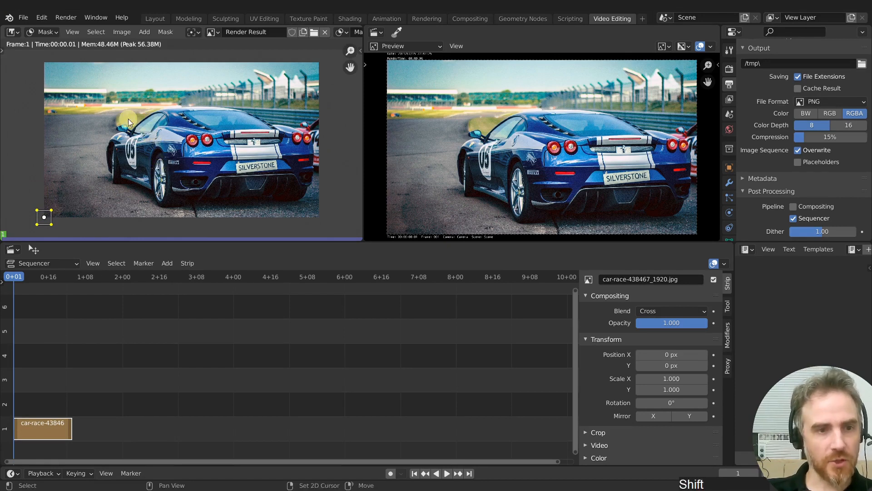
shift+right_click(256, 168)
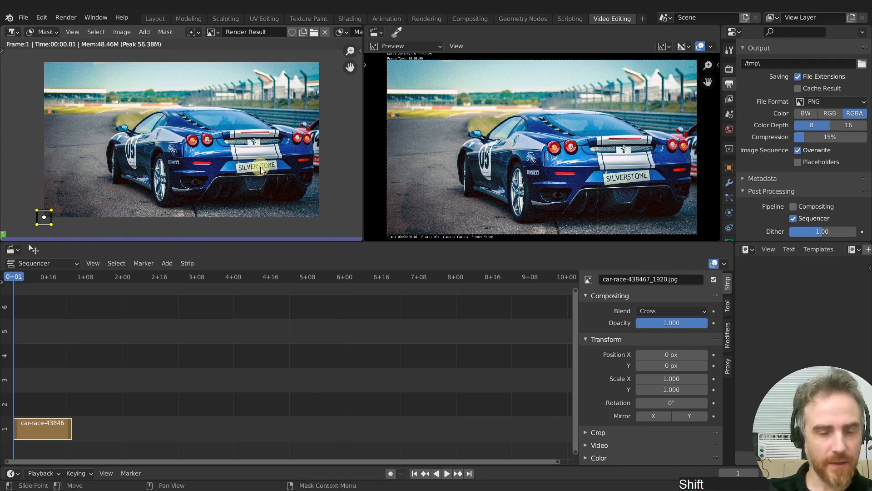
key(shift+a)
click(260, 165)
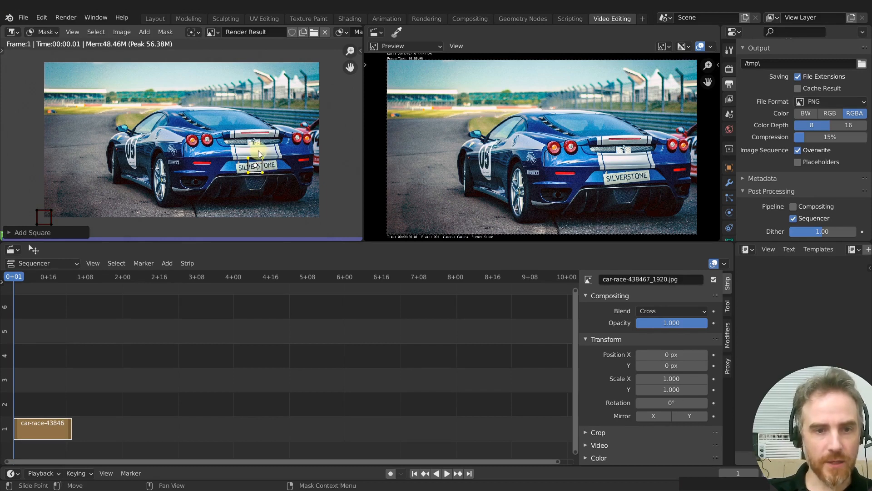
- Scale the square on the number plate up about 3 times and flatten it along Y to the plate's height
key(s)
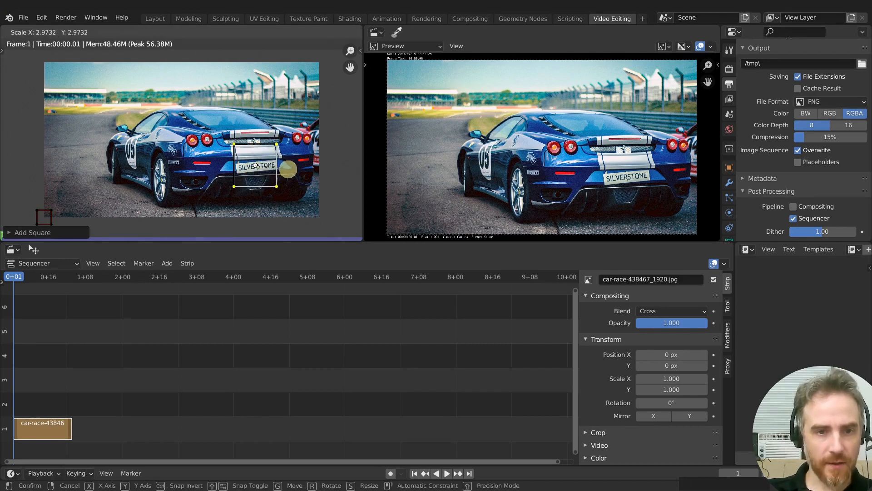
click(289, 169)
key(s)
key(y)
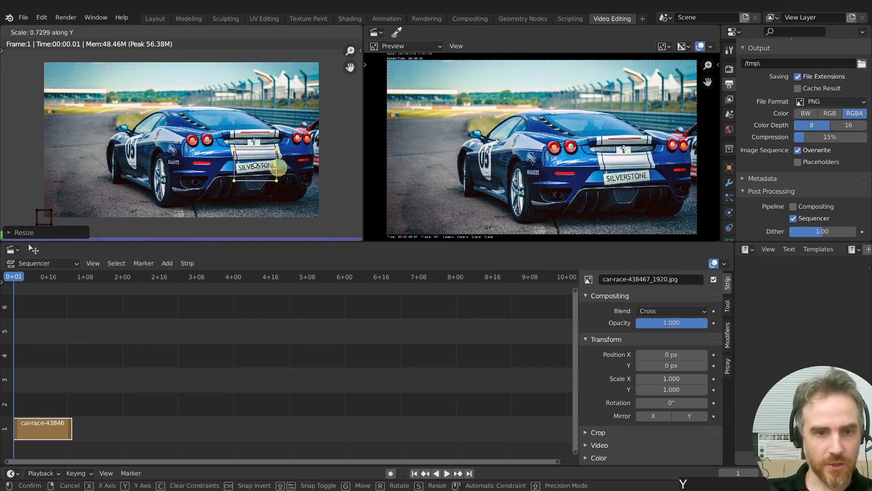
click(261, 159)
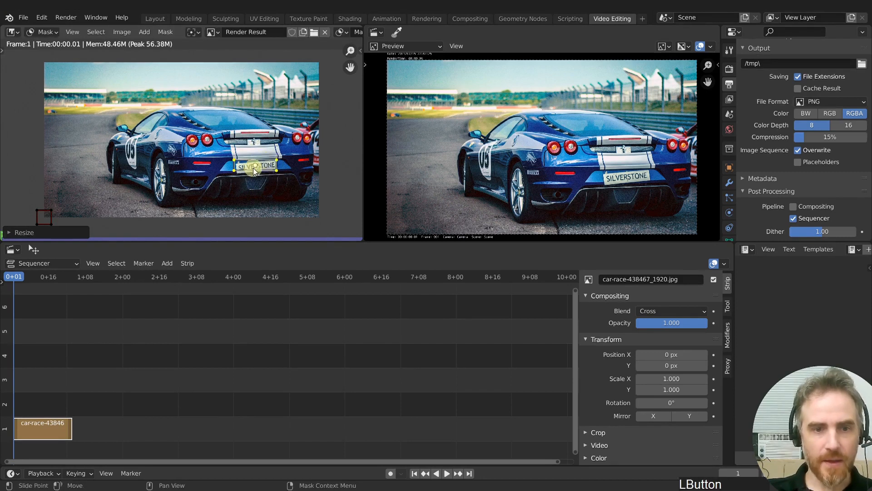
- Delete both square splines from the mask
scroll(272, 169, up, 2)
scroll(282, 169, down, 2)
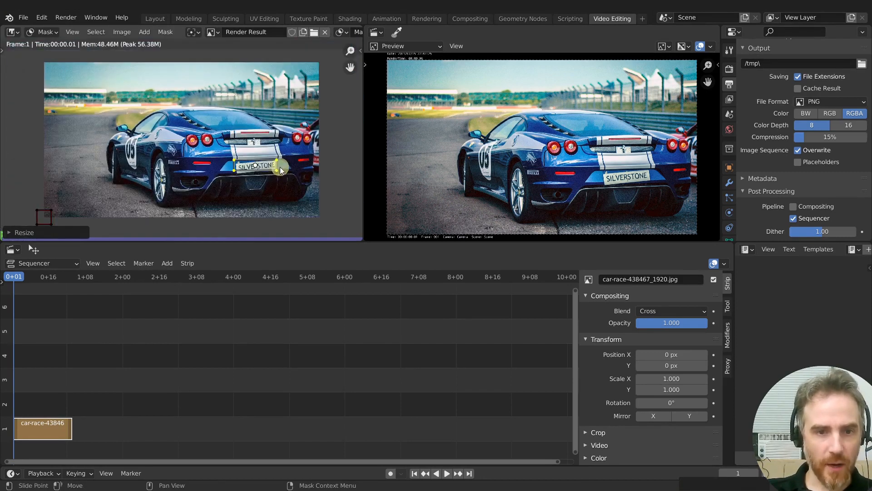
key(a)
click(224, 145)
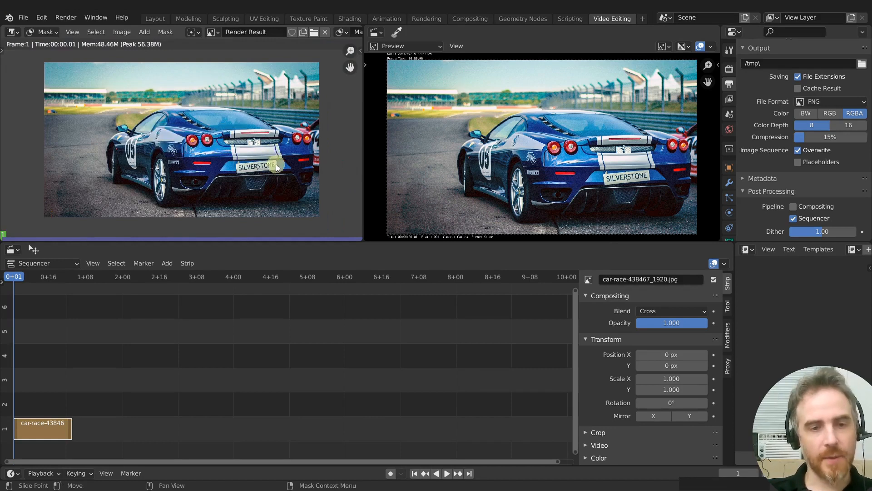
- Draw a mask spline with one point at each of the number plate's four corners and close it
scroll(284, 147, up, 3)
shift+middle_drag(284, 147, 178, 133)
scroll(180, 137, up, 2)
shift+middle_drag(273, 162, 226, 125)
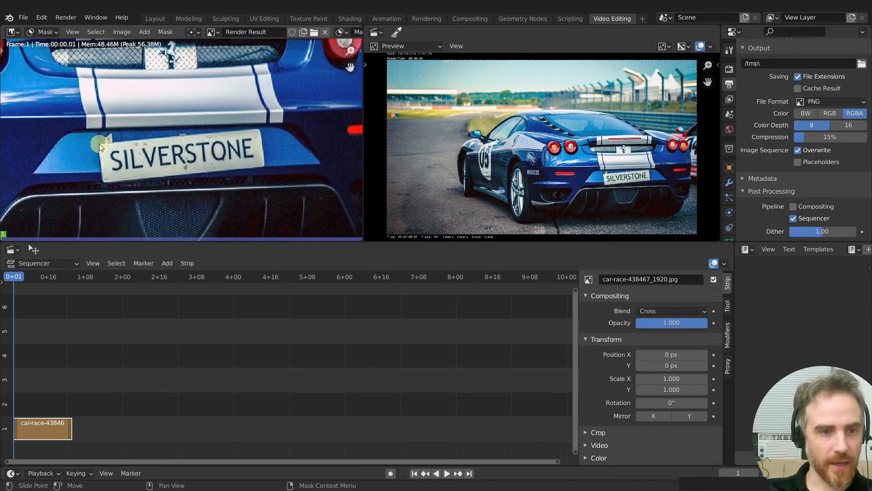
key(ctrl)
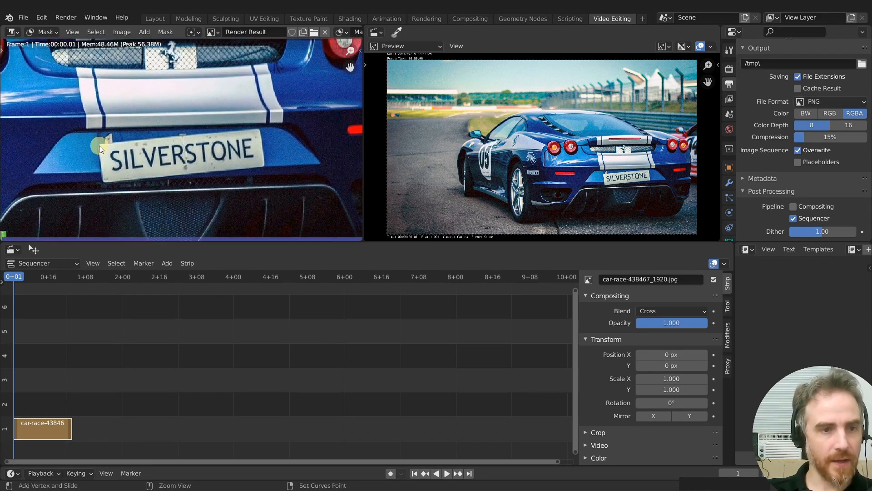
ctrl+click(99, 146)
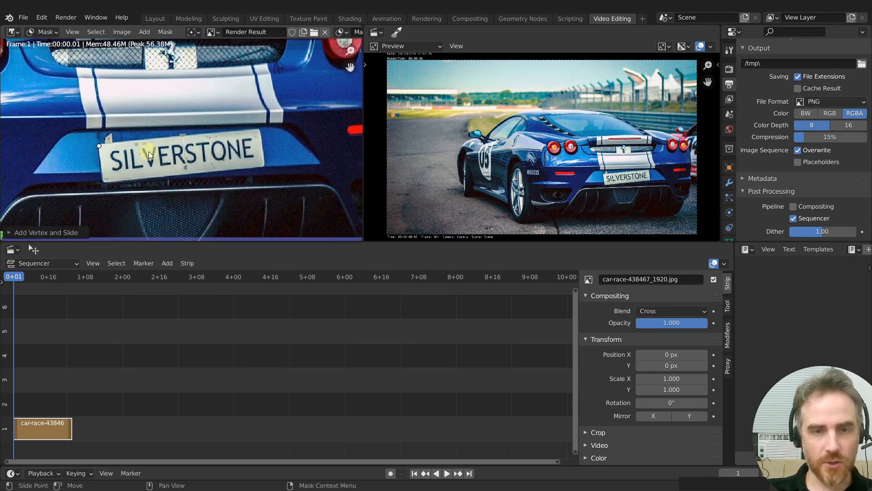
ctrl+click(259, 130)
ctrl+click(262, 165)
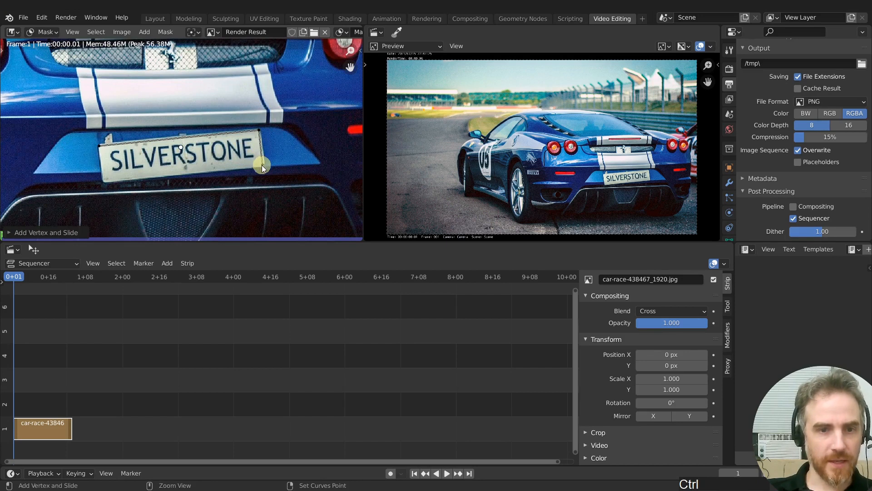
ctrl+click(103, 178)
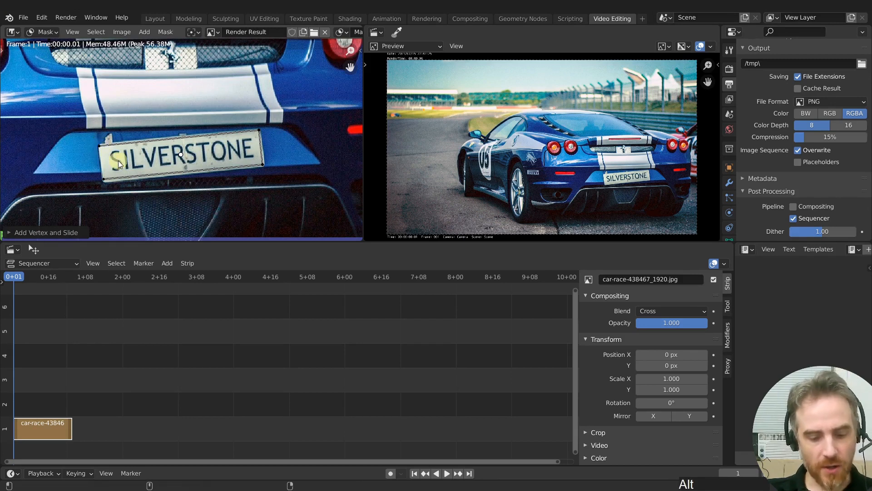
key(alt+c)
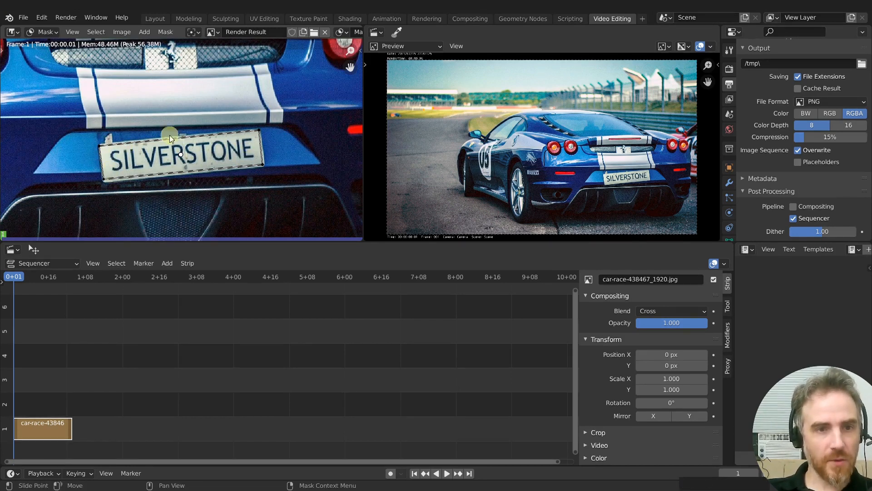
scroll(276, 30, down, 4)
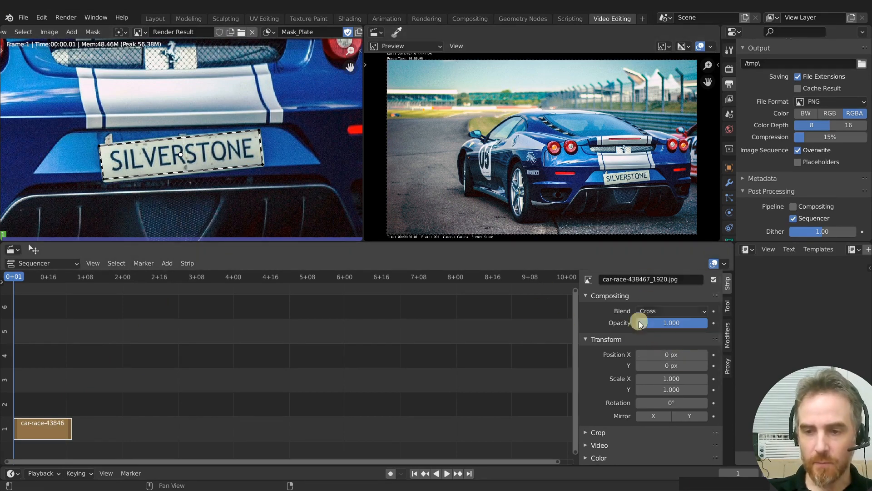
key(n)
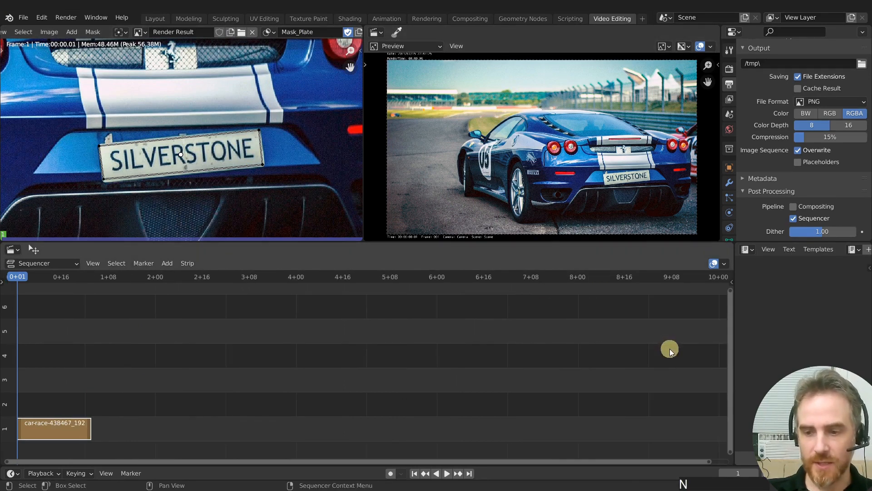
key(n)
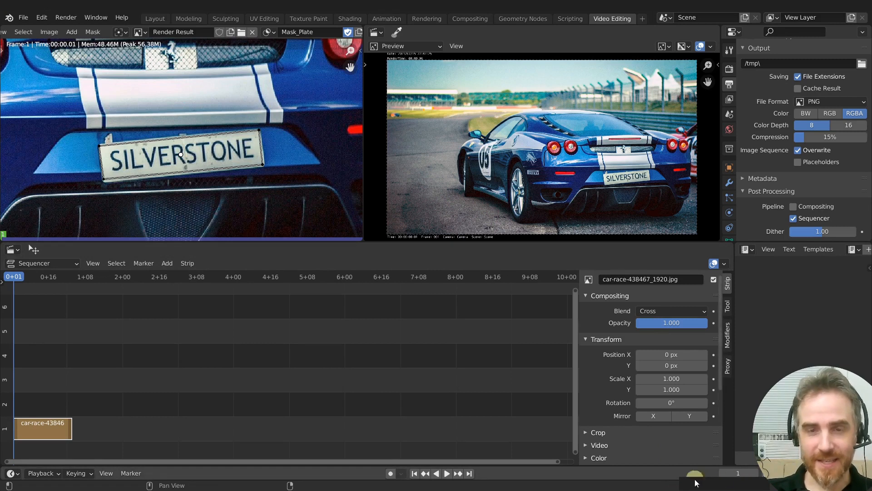
click(725, 444)
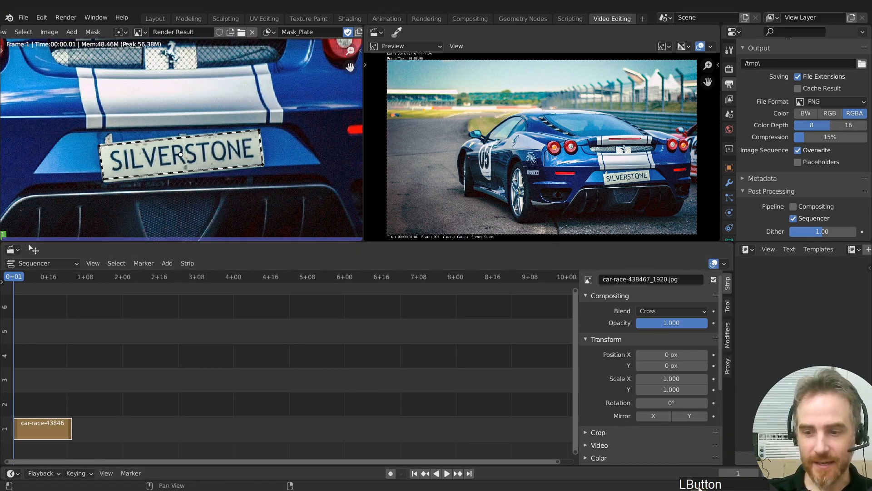
- Add a Mask modifier to the car image strip, with Mask as its input type and Mask_Plate as the mask
click(704, 482)
key(n)
key(n)
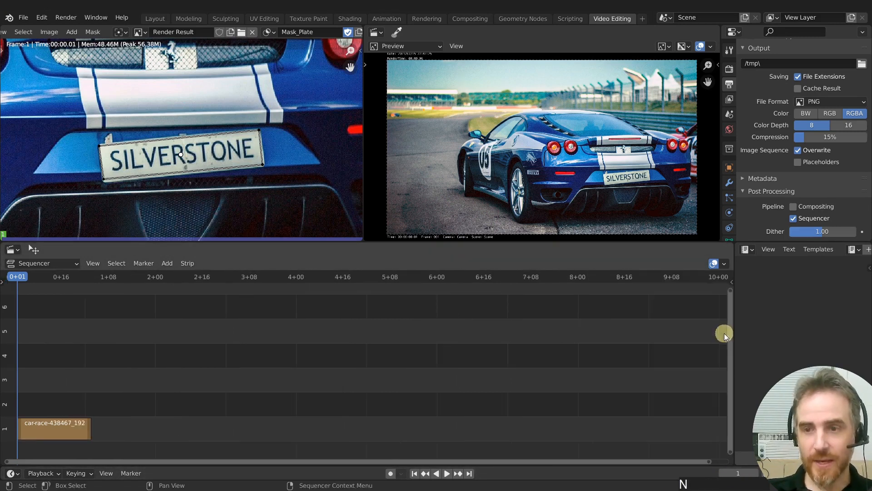
click(729, 339)
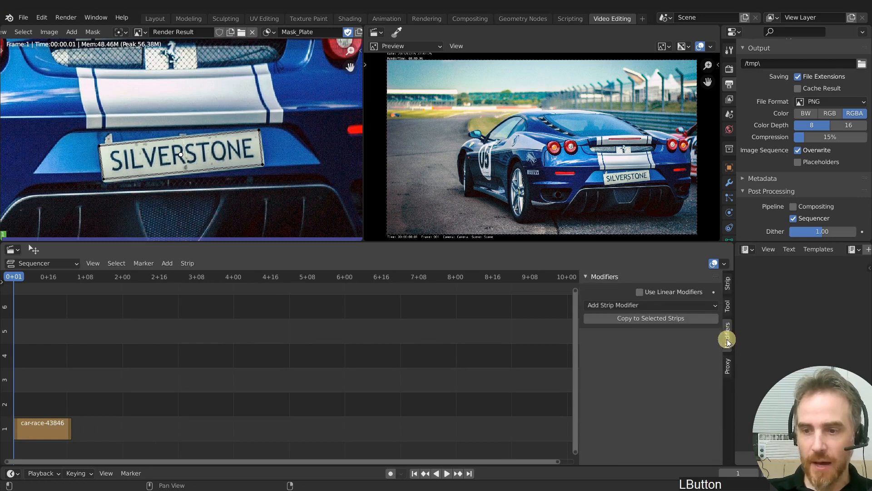
click(639, 307)
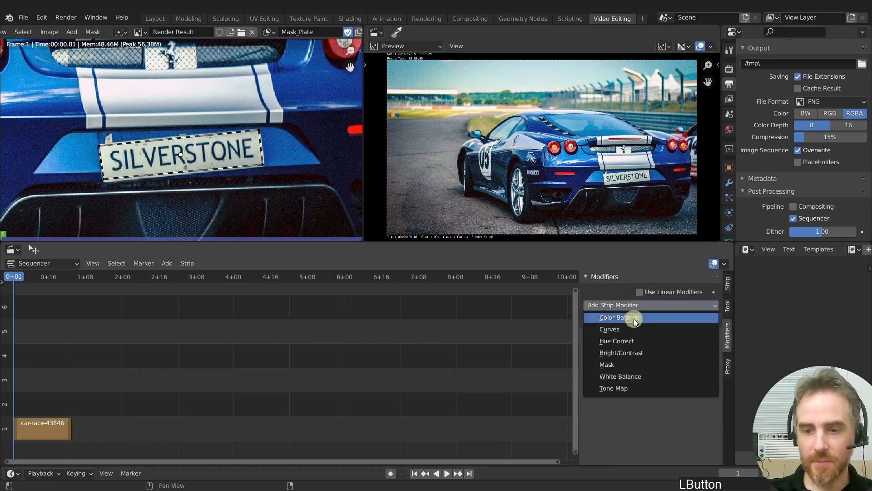
click(615, 360)
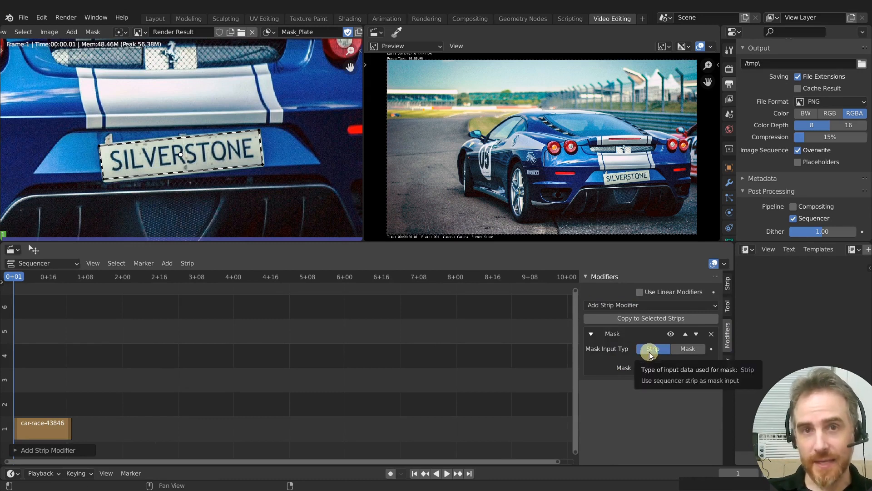
click(686, 353)
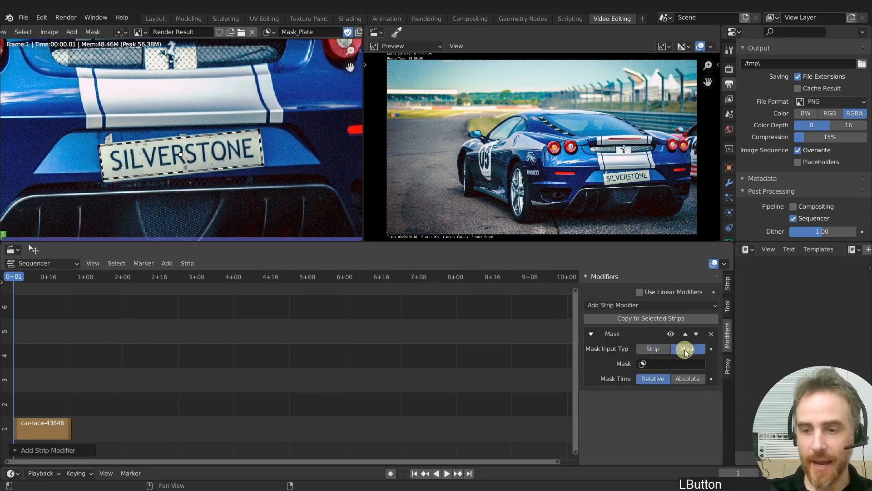
click(658, 363)
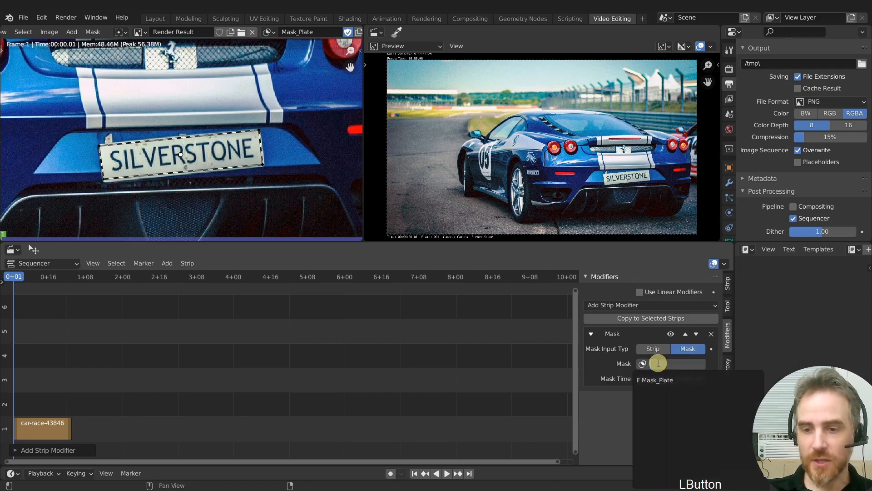
click(683, 380)
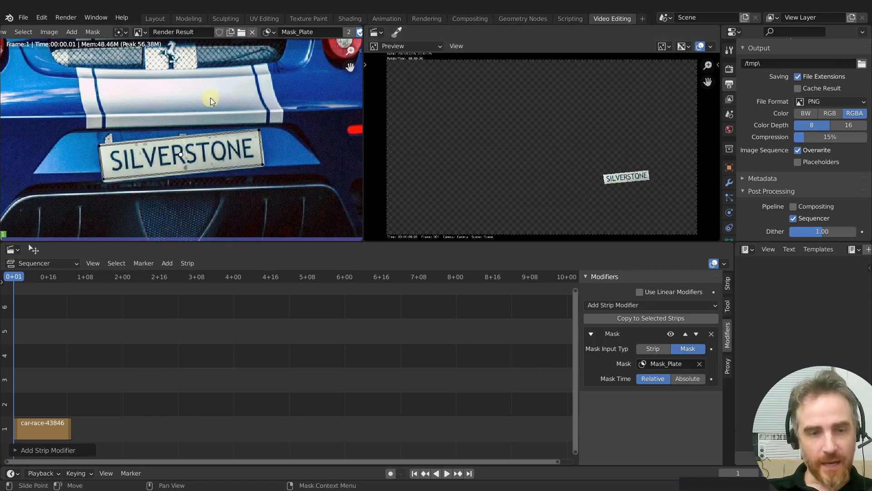
- Show the mask's layer settings in the image editor and turn on the mask display overlay
key(n)
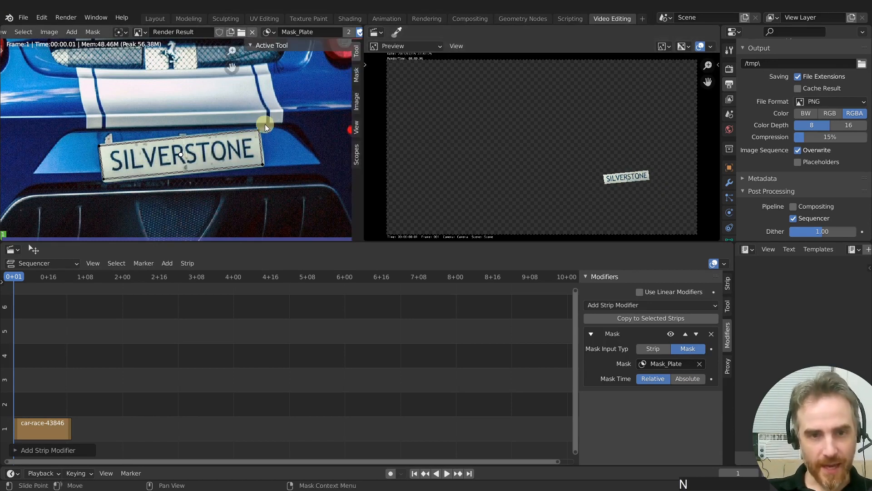
click(357, 75)
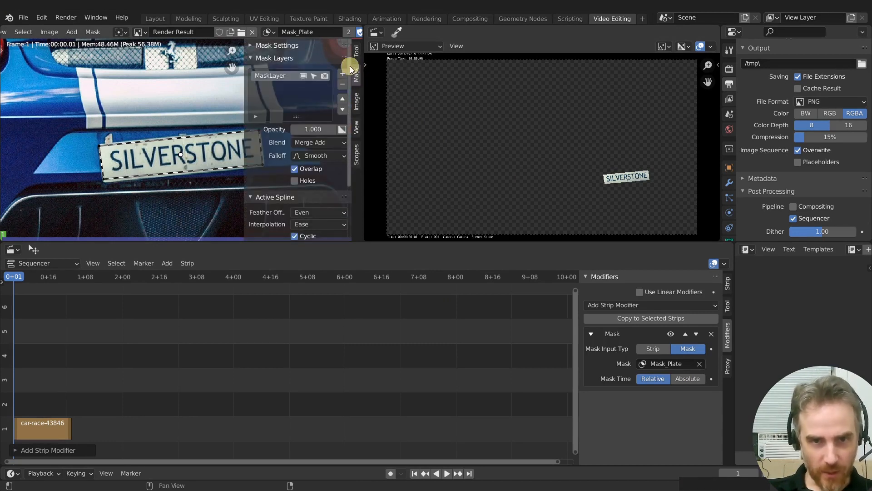
scroll(309, 31, down, 6)
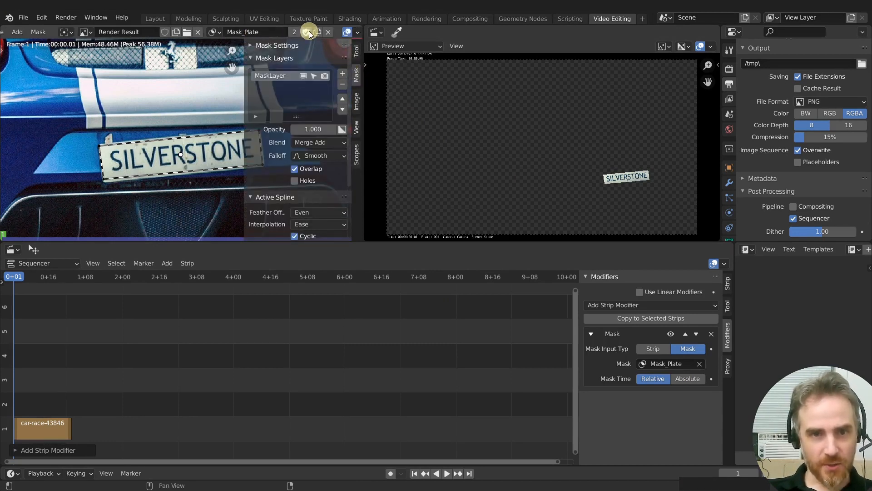
scroll(310, 31, down, 2)
click(287, 31)
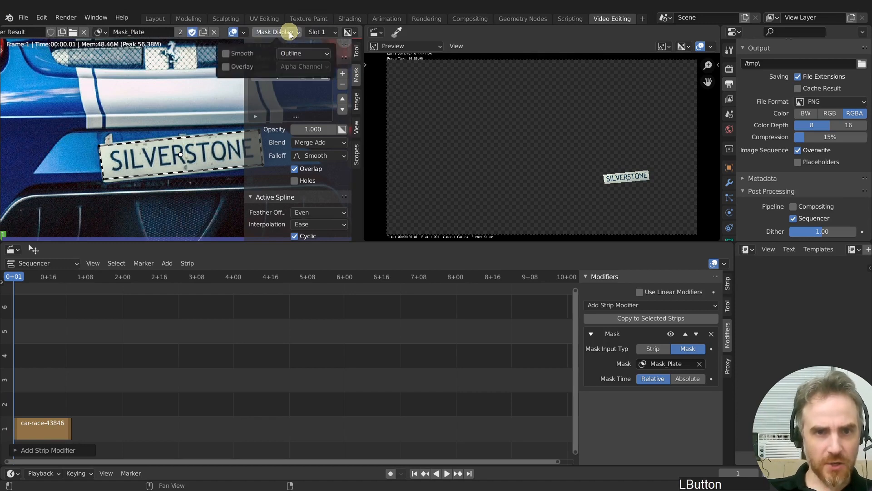
click(245, 66)
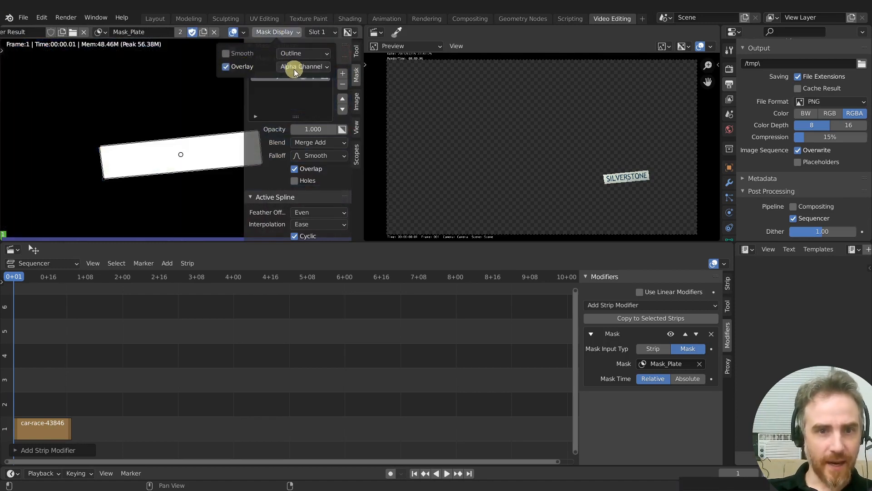
- Preview the plate mask in the Combined overlay mode and return the overlay to Alpha Channel
click(313, 69)
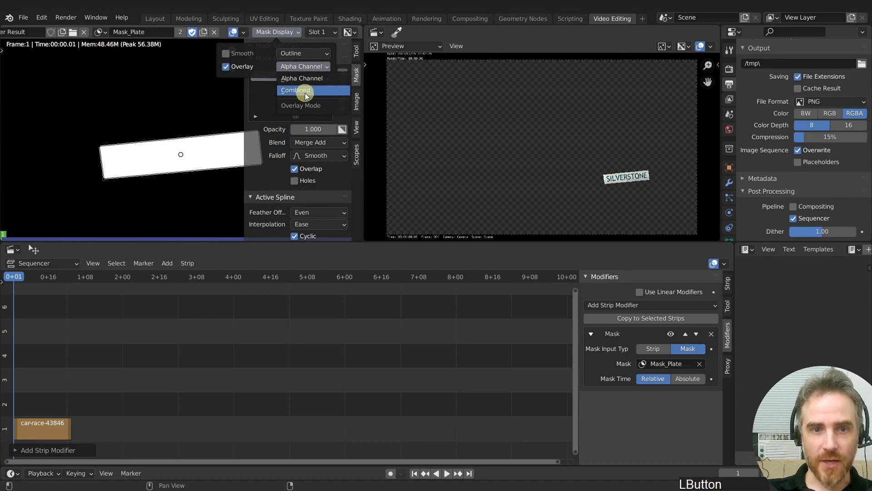
click(305, 92)
scroll(199, 117, down, 6)
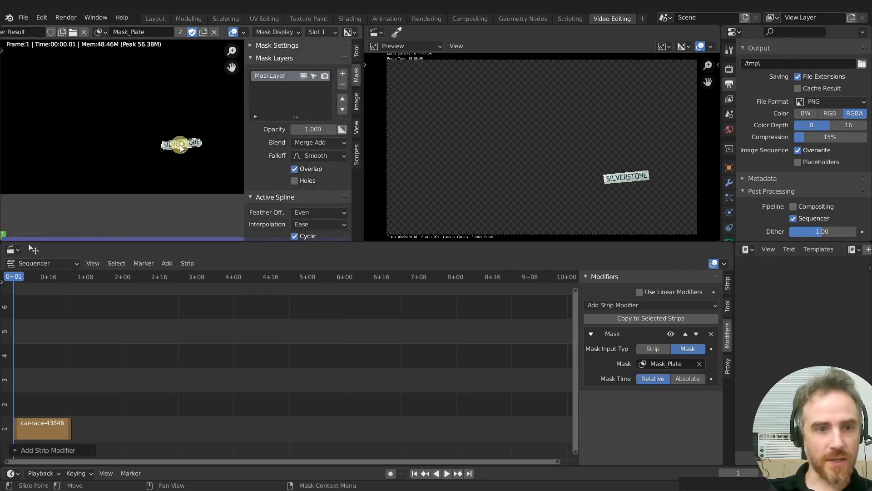
scroll(177, 146, up, 6)
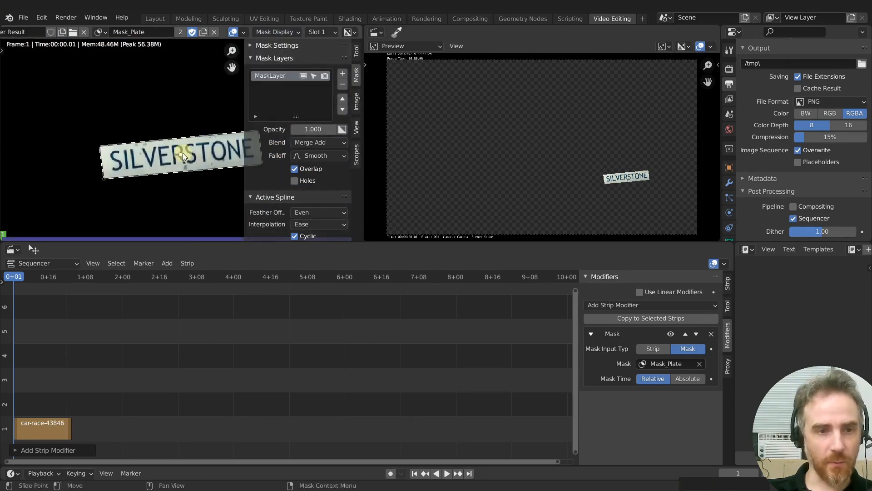
scroll(183, 156, down, 1)
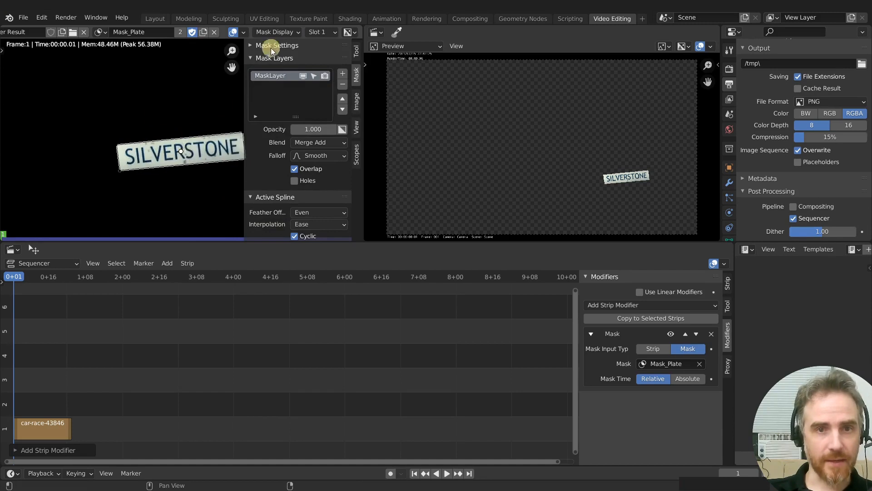
click(283, 33)
click(293, 66)
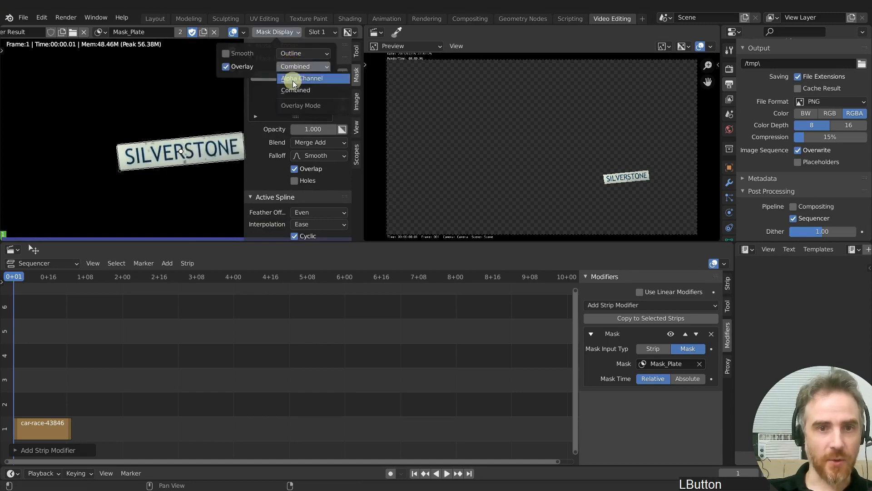
click(292, 81)
- Invert the mask layer's opacity and refresh the sequencer preview
scroll(148, 121, down, 3)
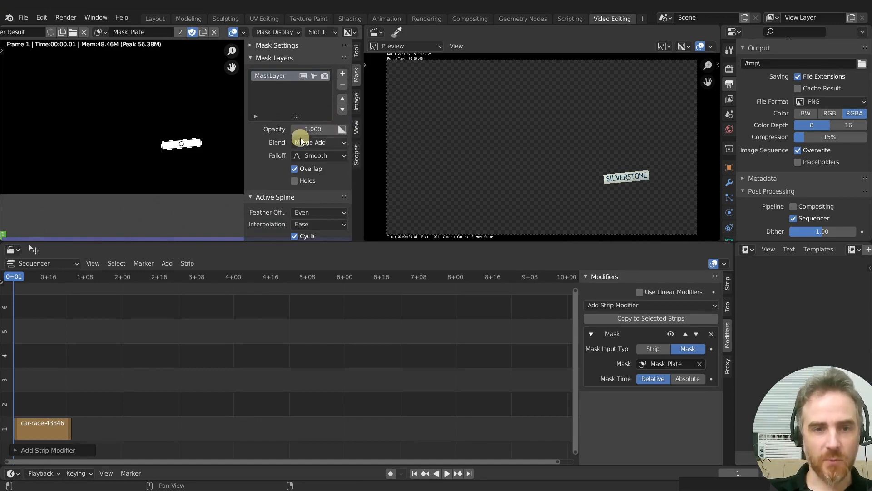
click(344, 128)
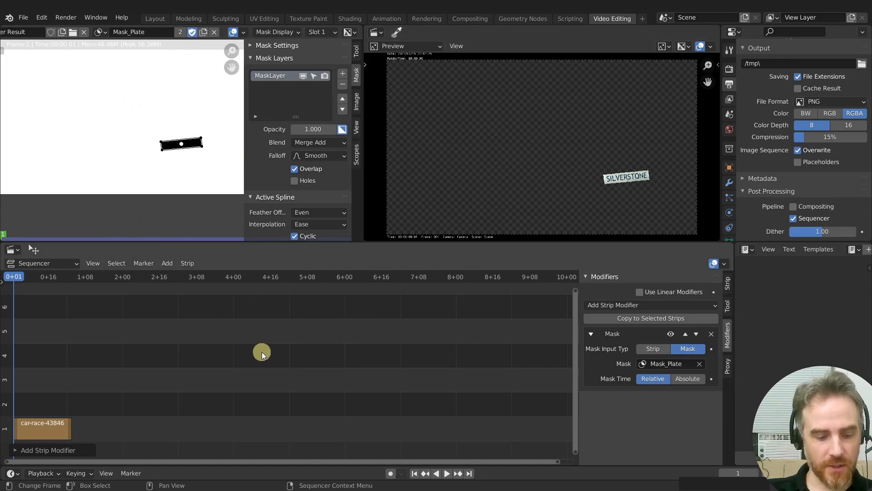
key(ctrl+r)
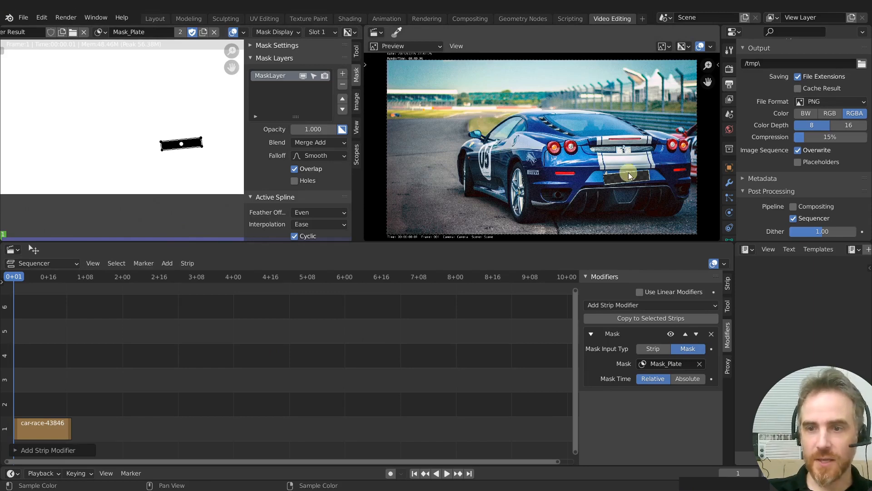
- Move the masked car image strip up to channel 4 and duplicate it into channel 3
click(45, 429)
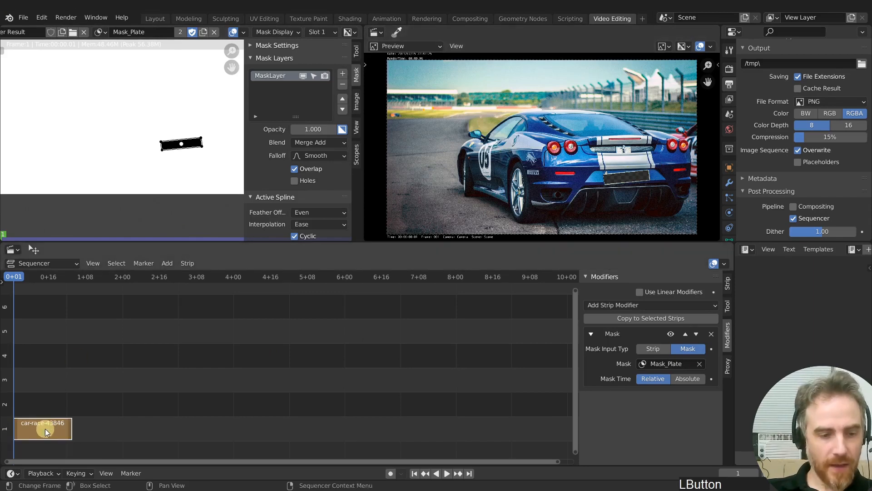
drag(47, 431, 57, 362)
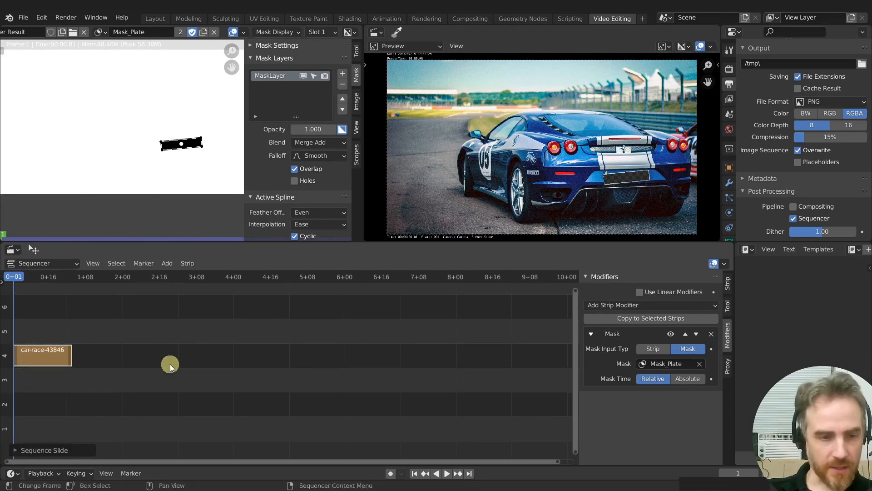
key(KP_Decimal)
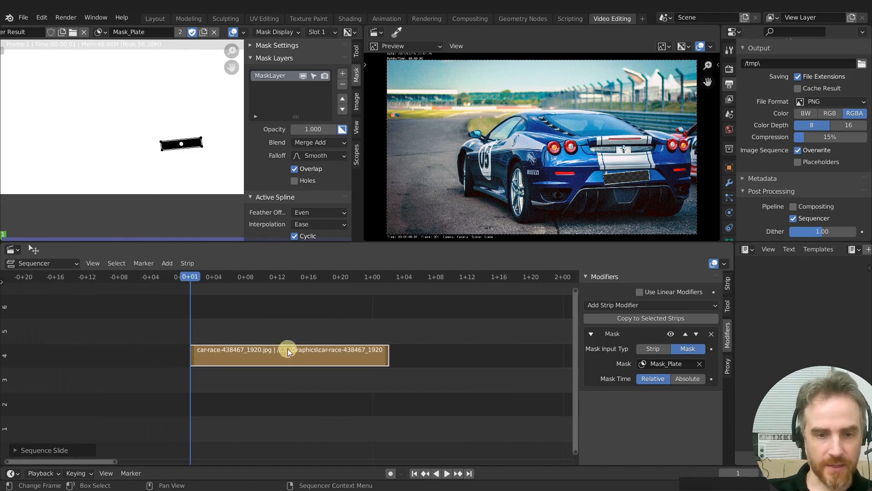
key(shift+d)
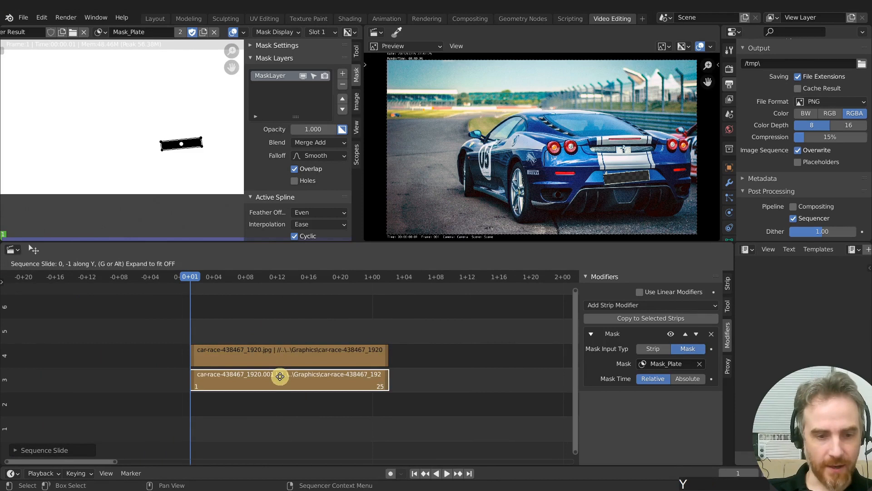
click(276, 380)
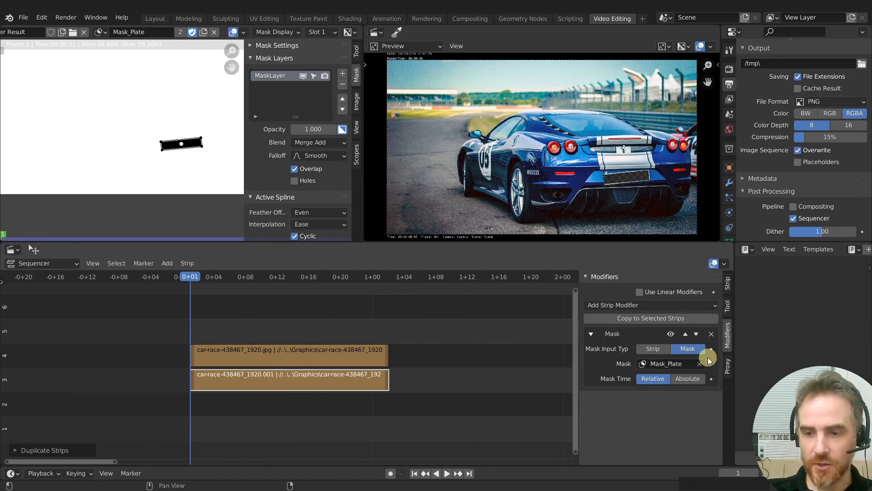
- Remove the Mask modifier from the duplicate strip on channel 3 and refresh the preview
click(713, 335)
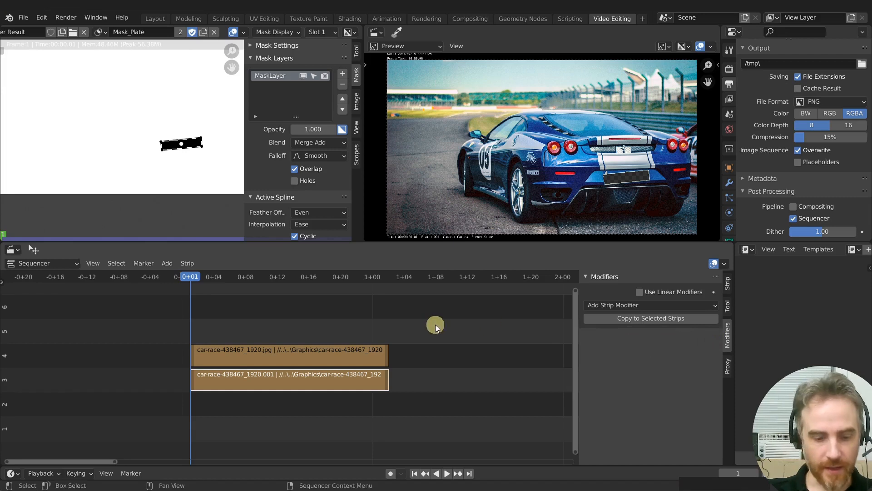
key(ctrl+r)
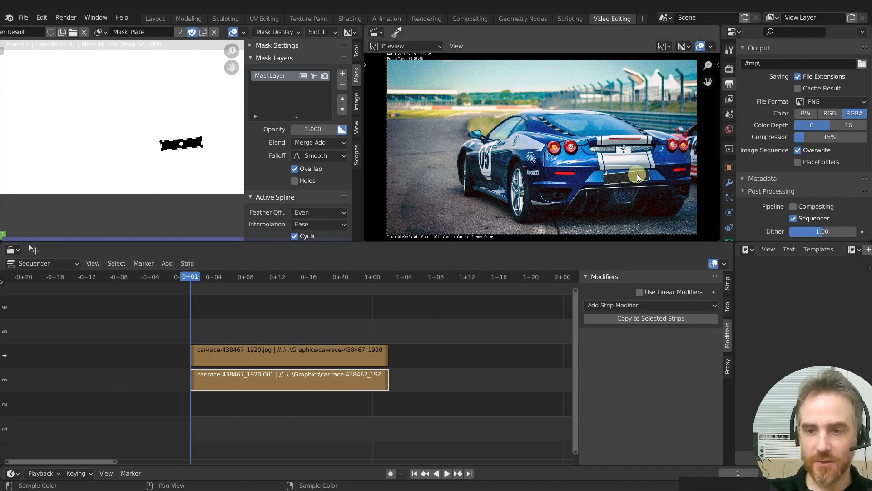
- Set the blend mode of the masked strip on channel 4 to Alpha Over and scrub over both strips to frame 15
click(292, 356)
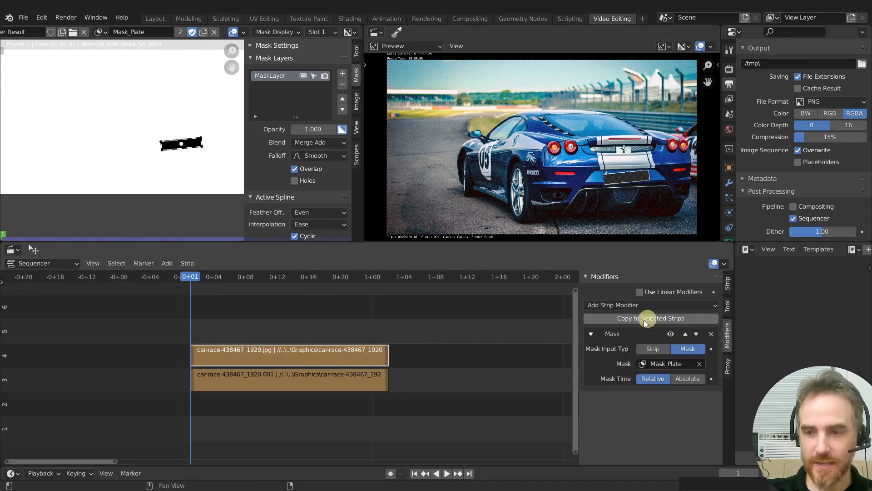
click(728, 283)
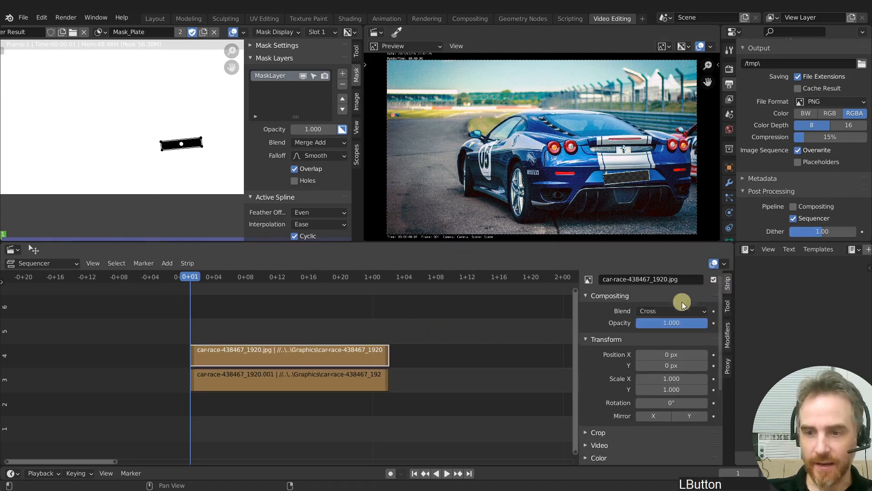
click(662, 312)
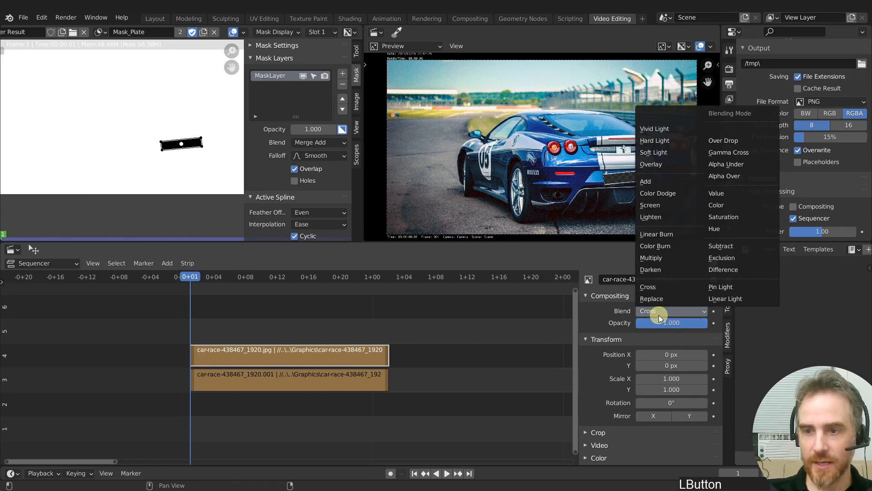
click(742, 179)
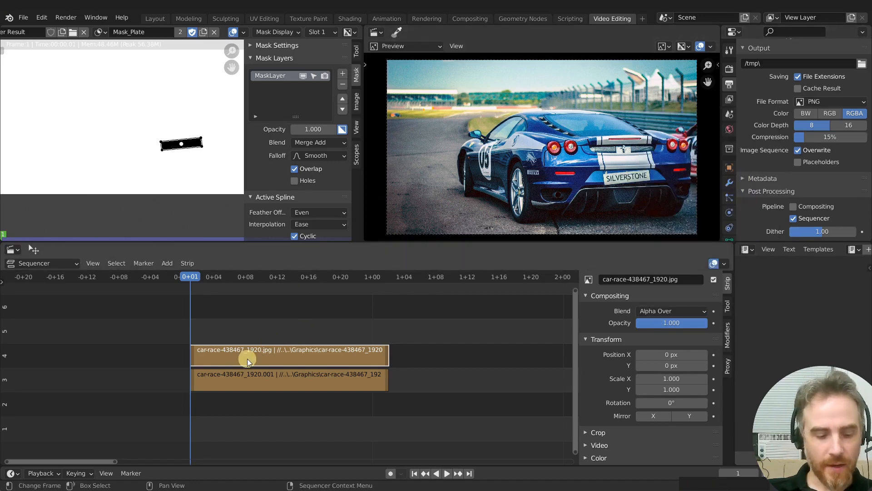
shift+right_drag(247, 359, 298, 350)
shift+right_drag(272, 378, 302, 378)
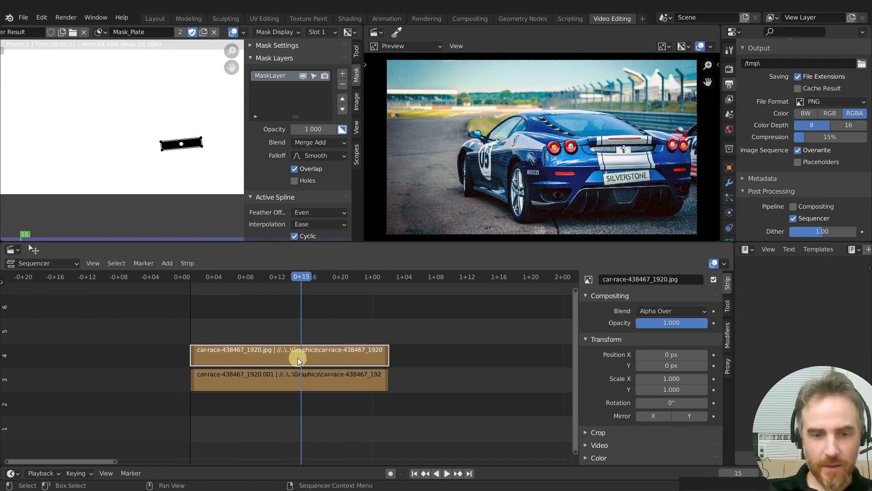
- Move the masked car strip up to channel 5 and add a Gaussian Blur effect strip for the unmasked copy on channel 3
drag(298, 354, 301, 331)
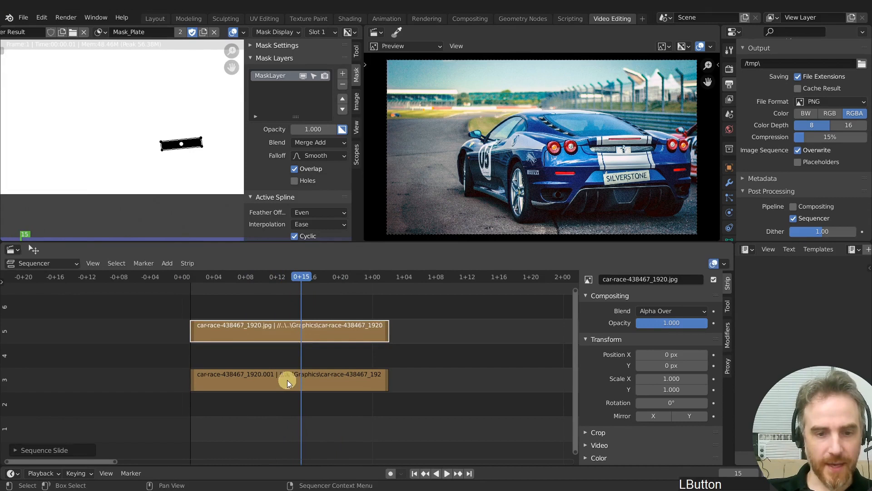
click(285, 381)
key(shift+a)
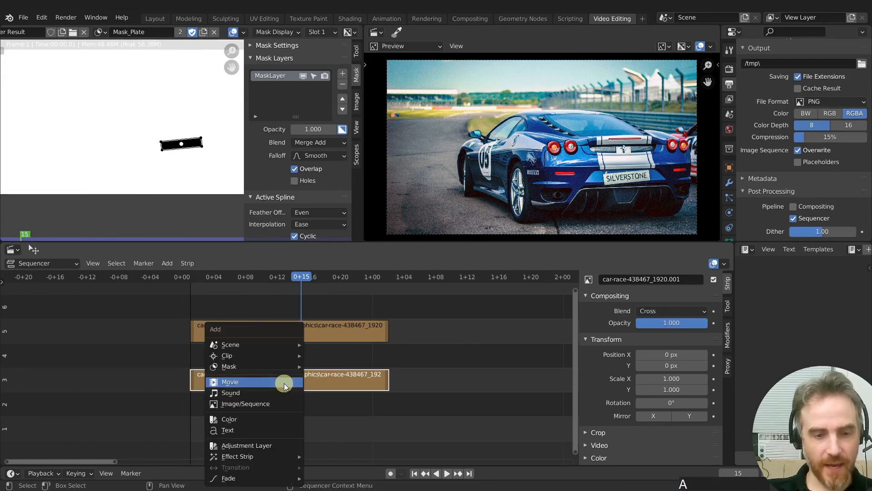
mouse_move(257, 456)
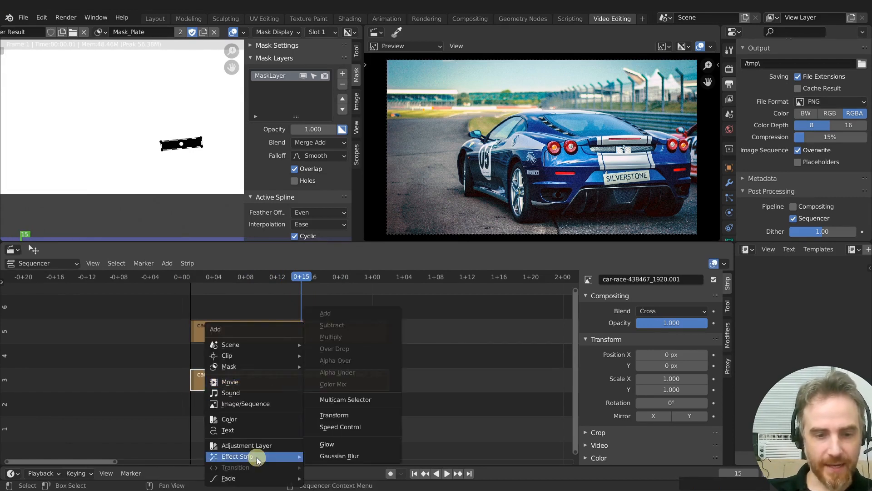
click(350, 455)
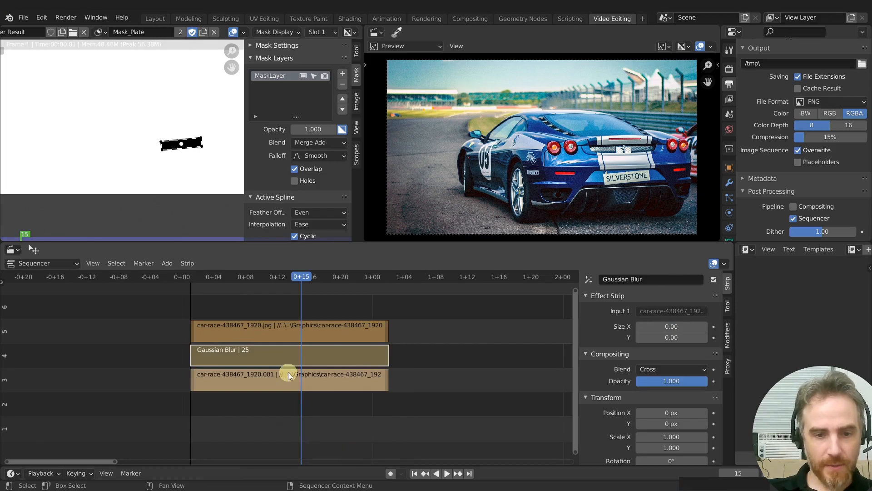
- Mute the unmasked image strip on channel 3 and set the Gaussian Blur strip's Size X and Y to 100
click(288, 378)
key(h)
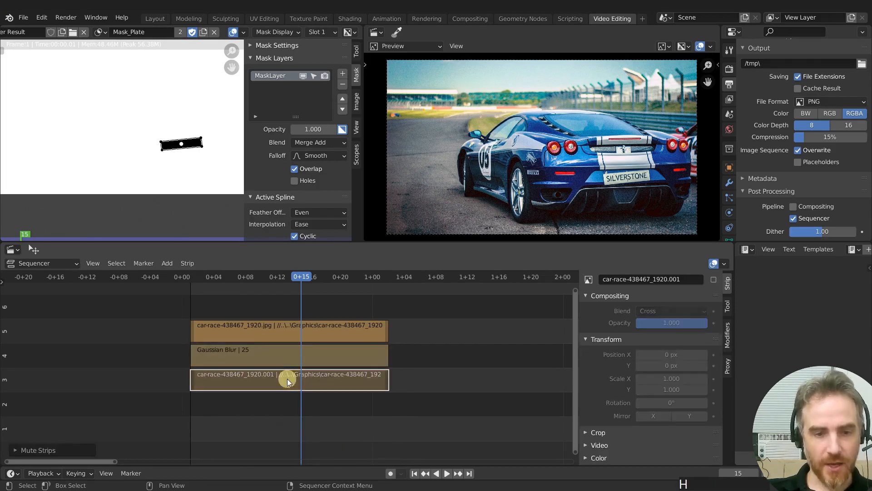
click(282, 358)
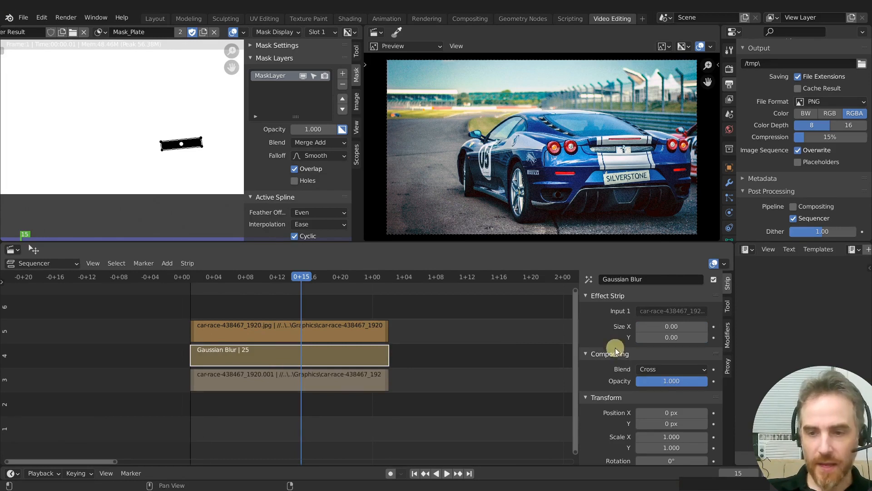
click(679, 325)
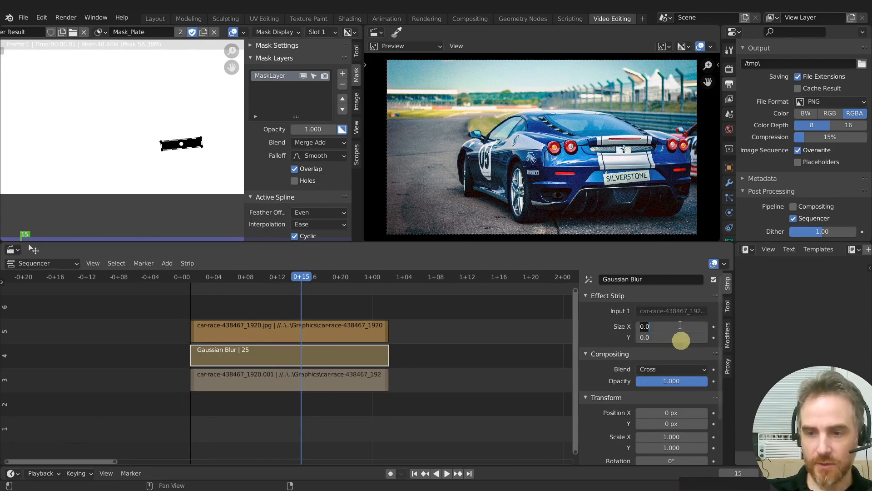
text(100)
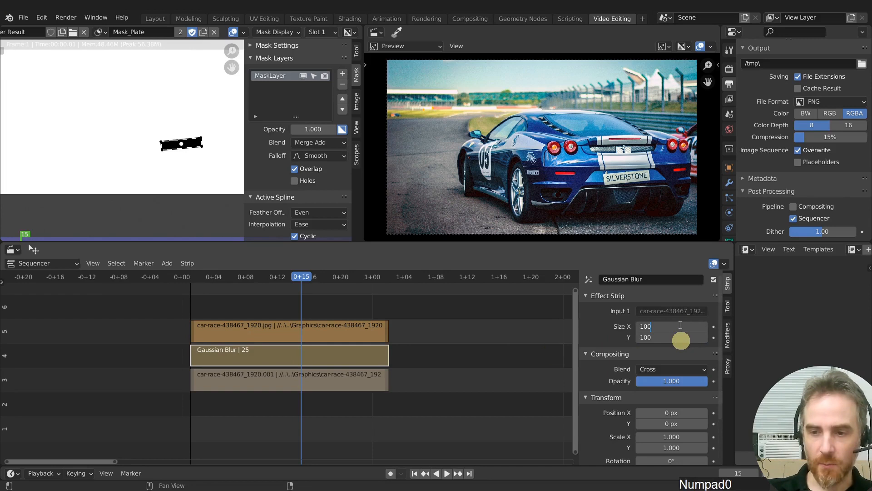
key(Return)
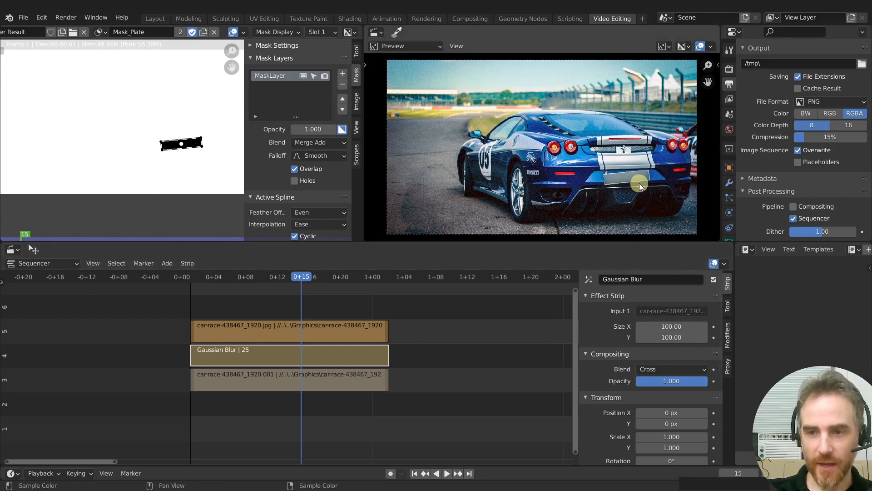
- Examine the blurred number plate up close in the preview and scrub over the strips to frame 18
scroll(636, 189, up, 6)
middle_drag(635, 190, 574, 165)
scroll(486, 156, up, 3)
scroll(574, 166, up, 1)
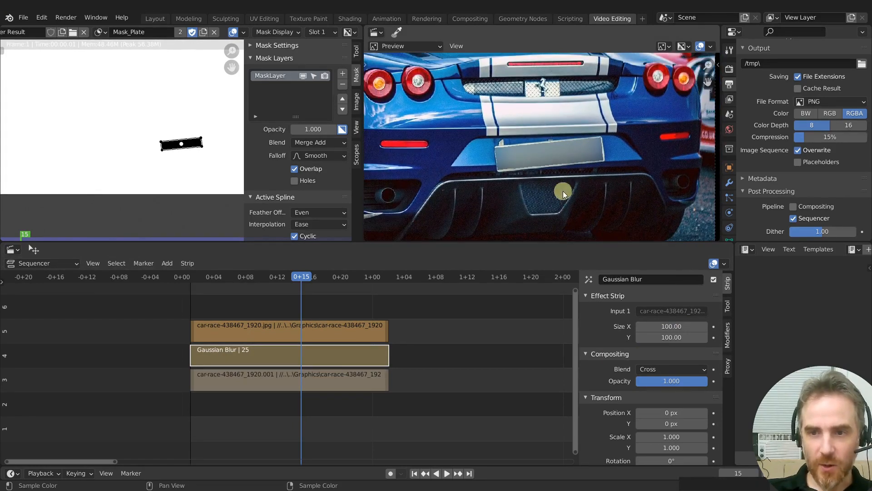
scroll(289, 354, down, 1)
shift+right_click(285, 356)
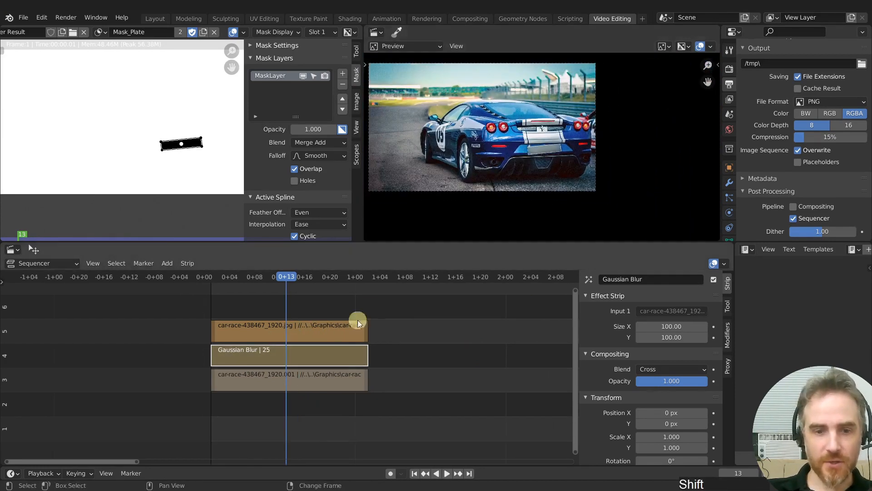
shift+right_click(329, 353)
shift+right_drag(318, 356, 309, 332)
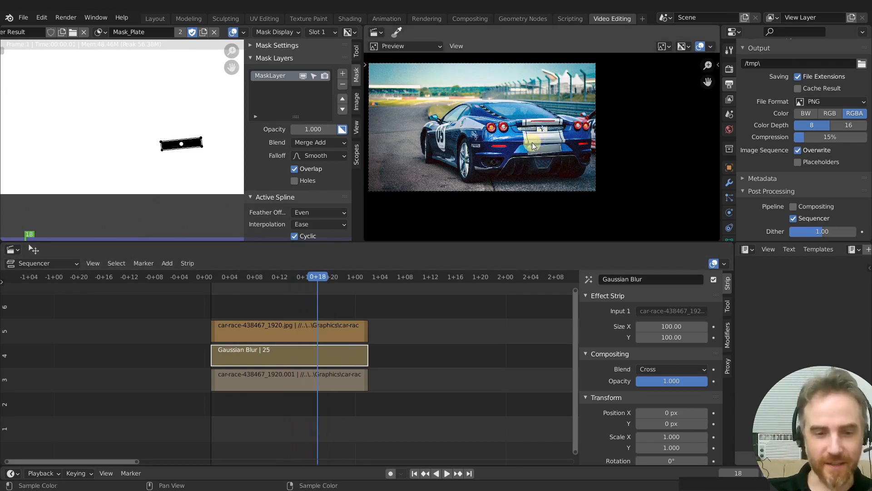
- Duplicate the muted image strip on channel 3 into the free space after the existing strips
middle_drag(398, 361, 275, 359)
click(176, 382)
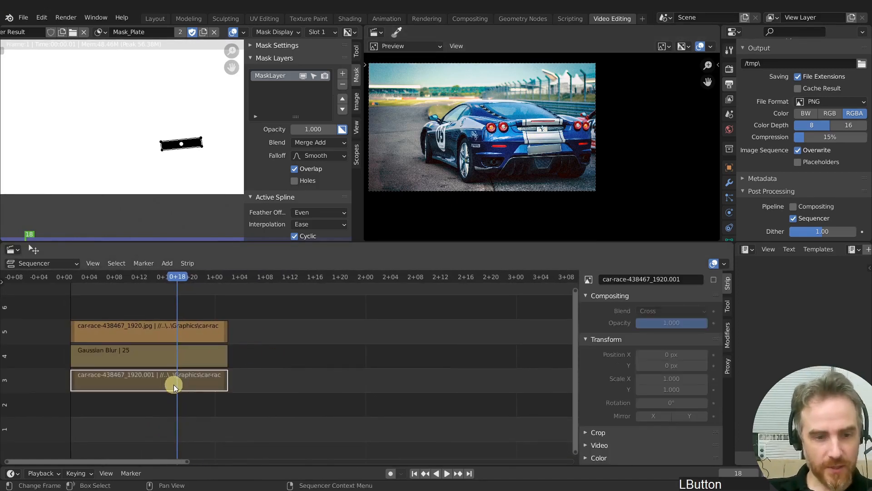
key(shift+d)
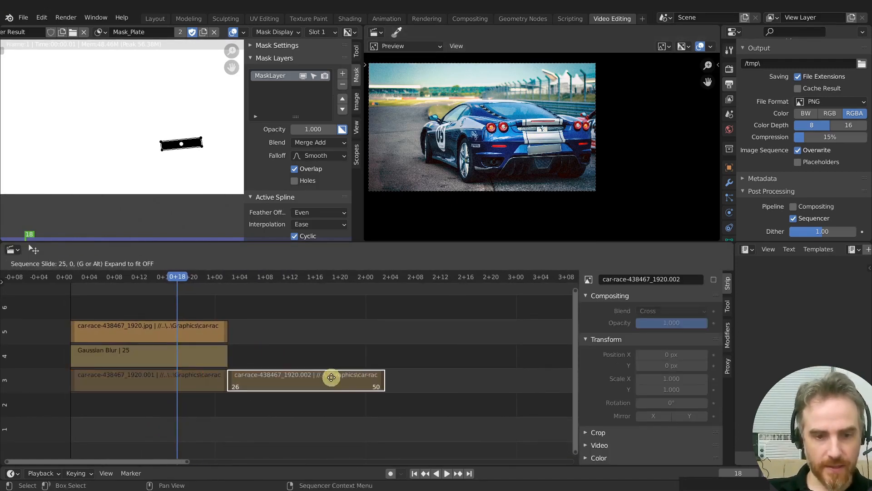
click(375, 382)
- Duplicate the masked strip on channel 5 so it lines up above the duplicate on channel 3, and keep the new copy selected
click(187, 331)
key(shift+d)
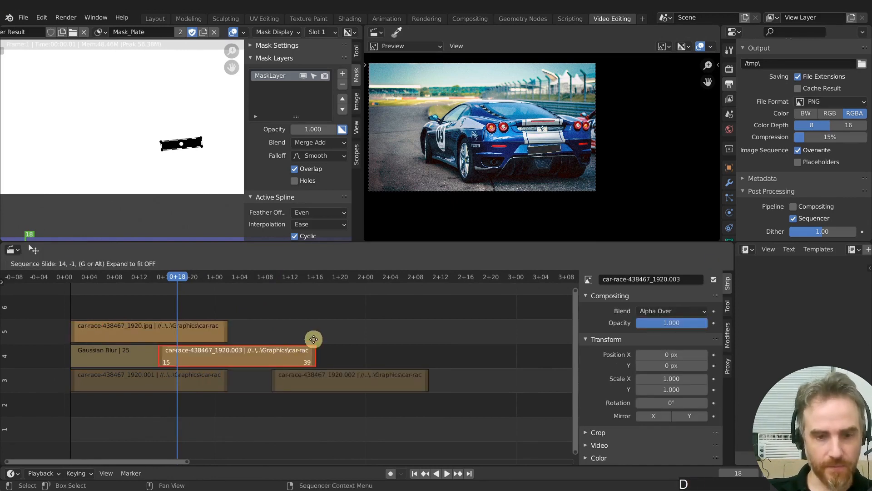
click(326, 317)
click(313, 380)
click(319, 337)
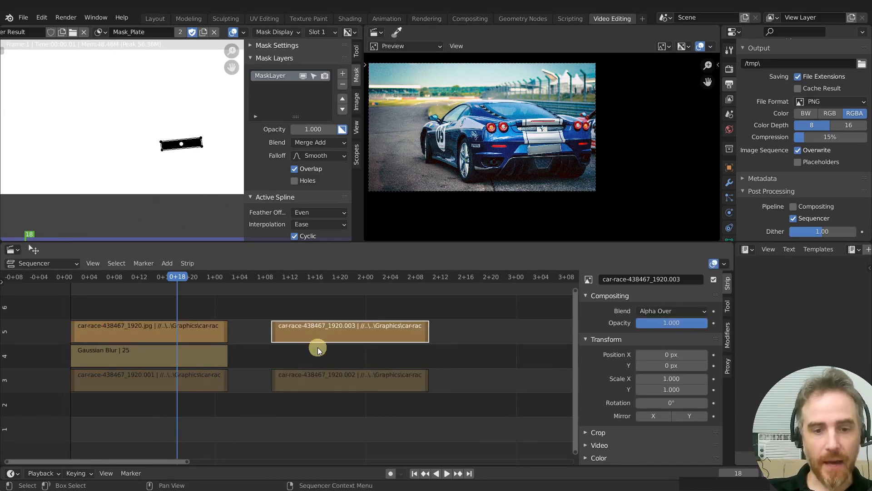
click(316, 334)
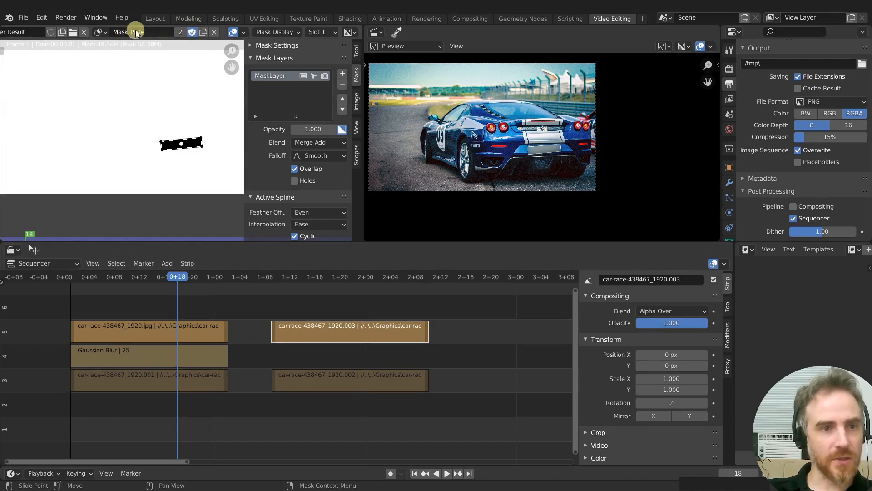
- Rename the number plate mask to Mask_Plate_CutOut
click(155, 33)
text(_CutOut)
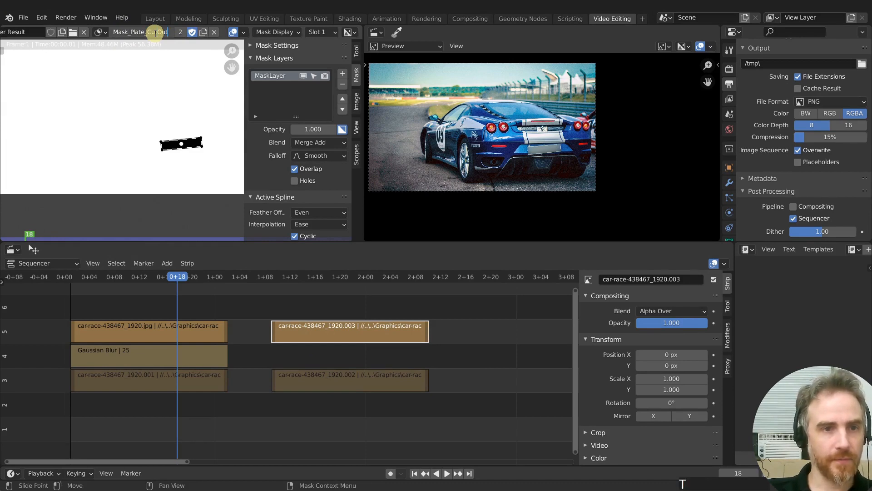
key(Return)
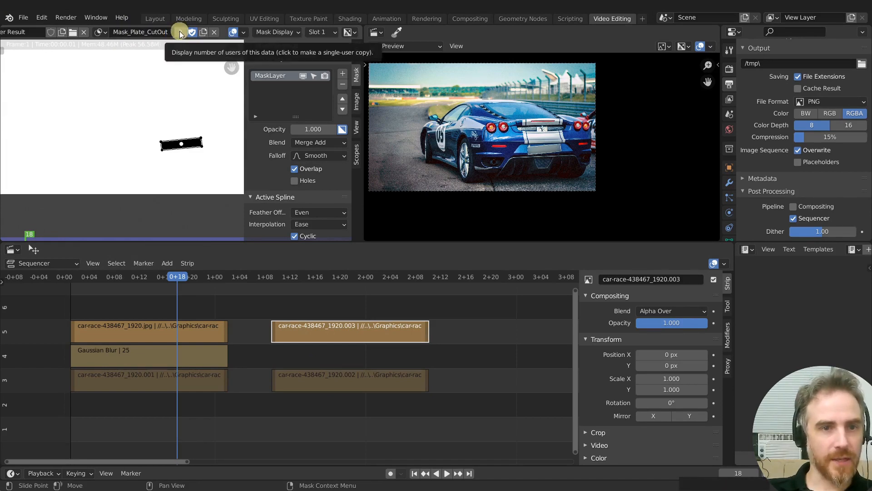
- Make a single-user copy of the Mask_Plate_CutOut mask and name it Mask_Plate_Add
click(181, 33)
click(159, 32)
click(182, 32)
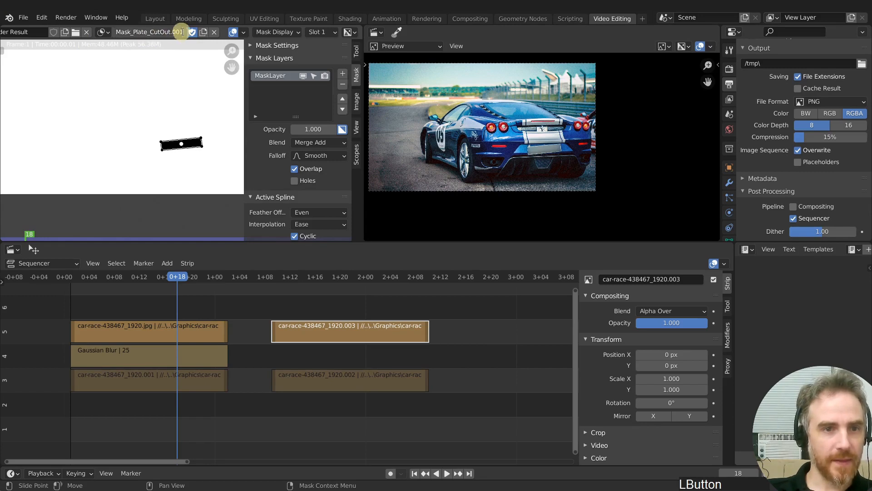
click(149, 35)
key(shift+End)
text(Add)
key(Return)
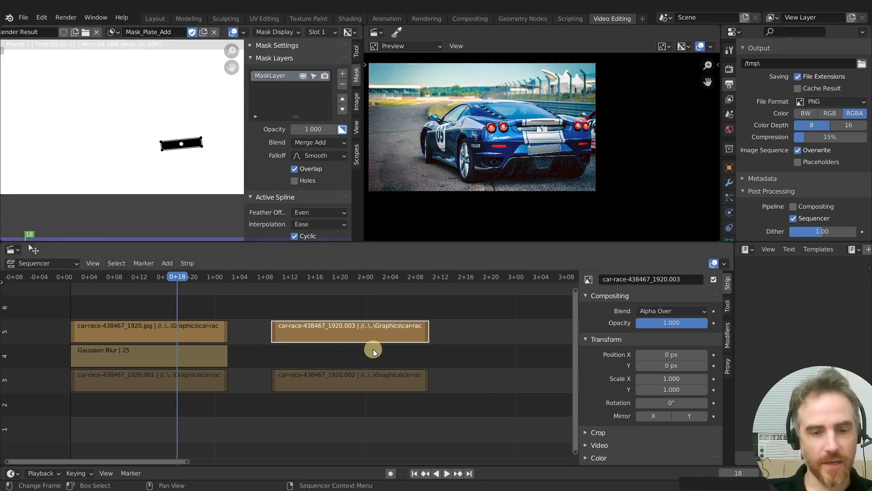
- Turn off the opacity inversion on the Mask_Plate_Add layer and compare the mask with Mask_Plate_CutOut
click(344, 130)
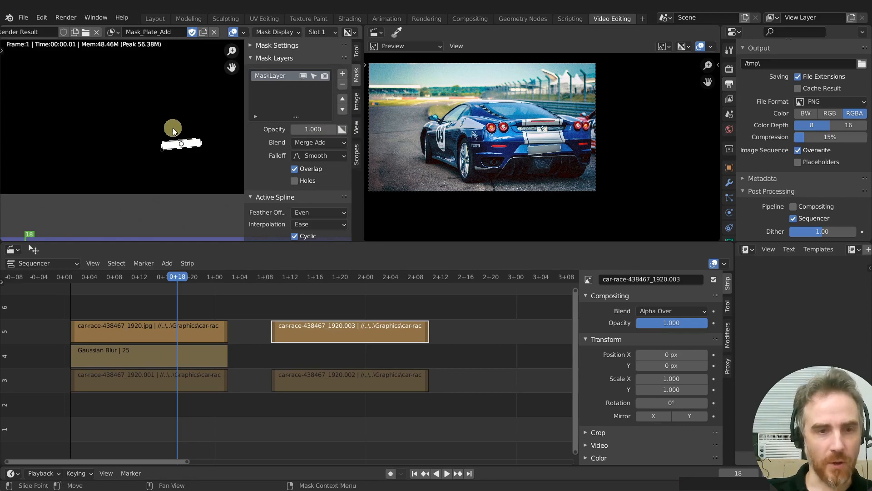
click(118, 31)
click(126, 61)
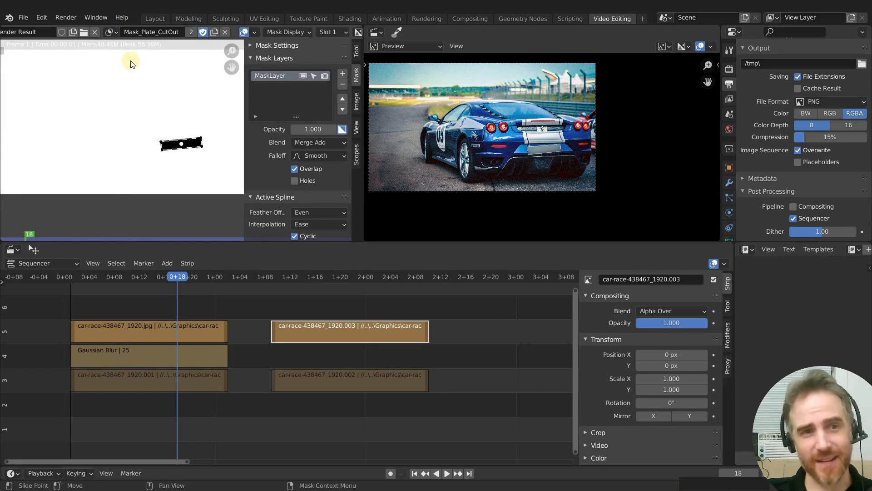
click(112, 31)
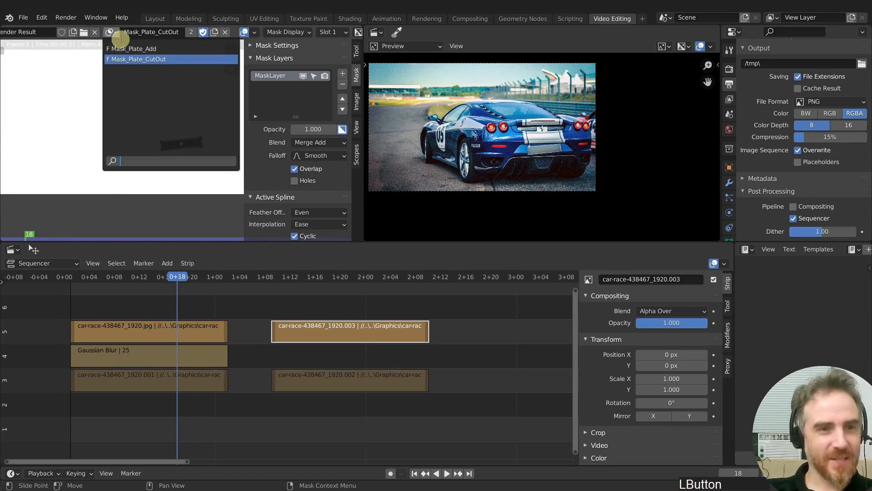
click(122, 48)
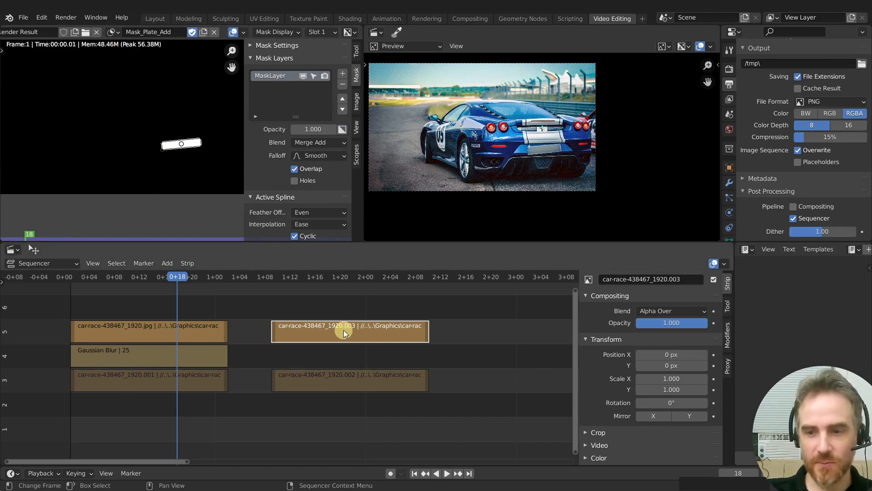
- Assign Mask_Plate_Add to the Mask modifier of the duplicated strip on channel 5 and preview it at frame 42
click(727, 335)
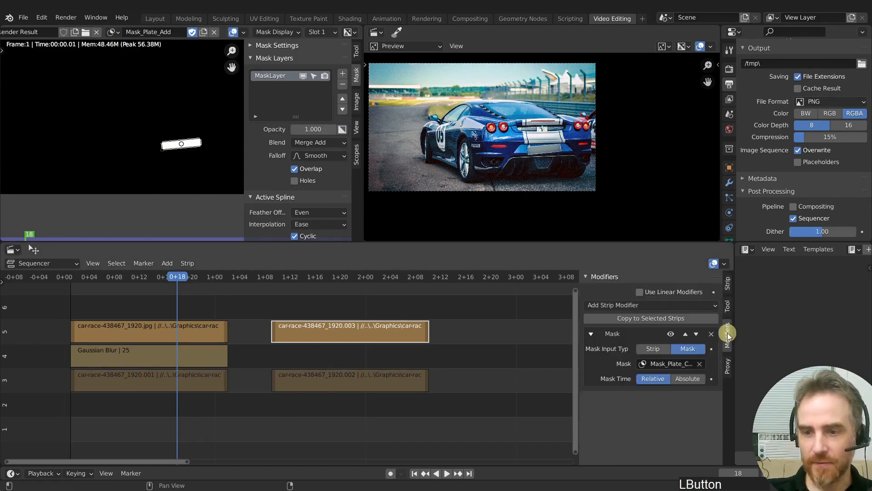
click(683, 365)
click(680, 381)
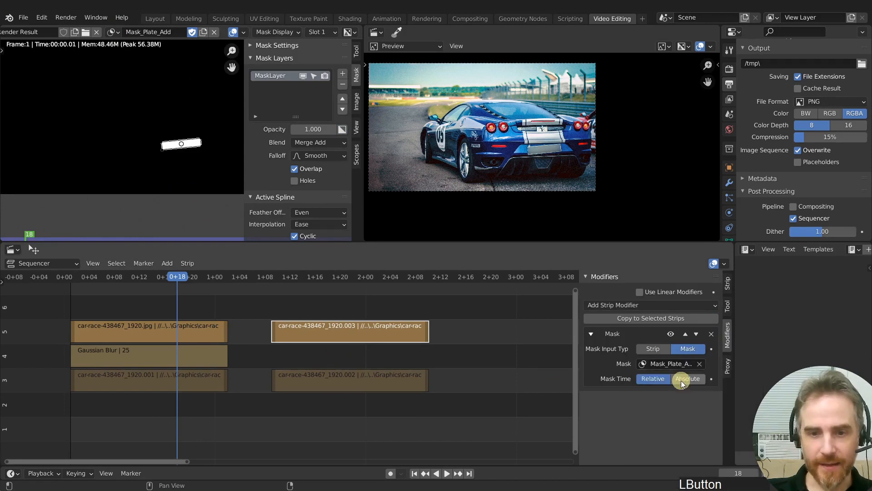
click(327, 274)
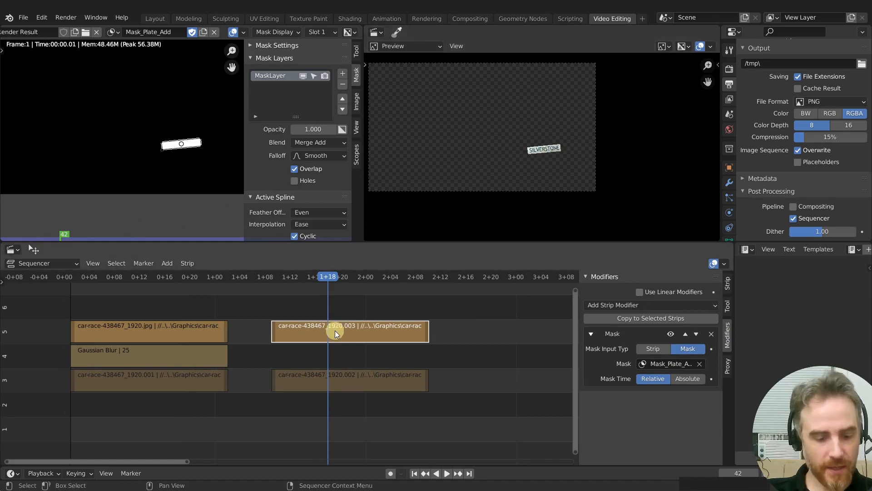
- Add a Gaussian Blur effect strip to the plate-only masked strip on channel 5
key(shift+a)
mouse_move(334, 331)
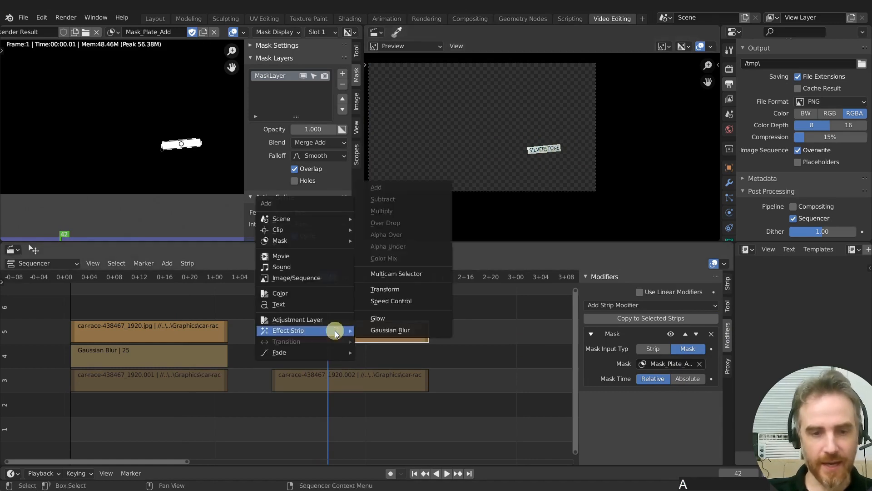
click(399, 331)
click(385, 310)
middle_drag(385, 310, 359, 329)
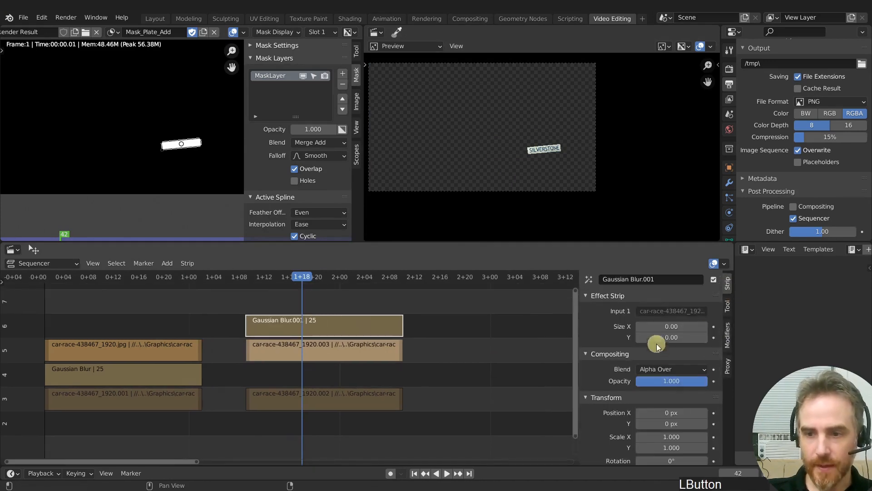
- Set the new Gaussian Blur strip's Size X and Y to 100 and inspect the blurred plate up close
drag(666, 328, 666, 341)
text(100)
key(Return)
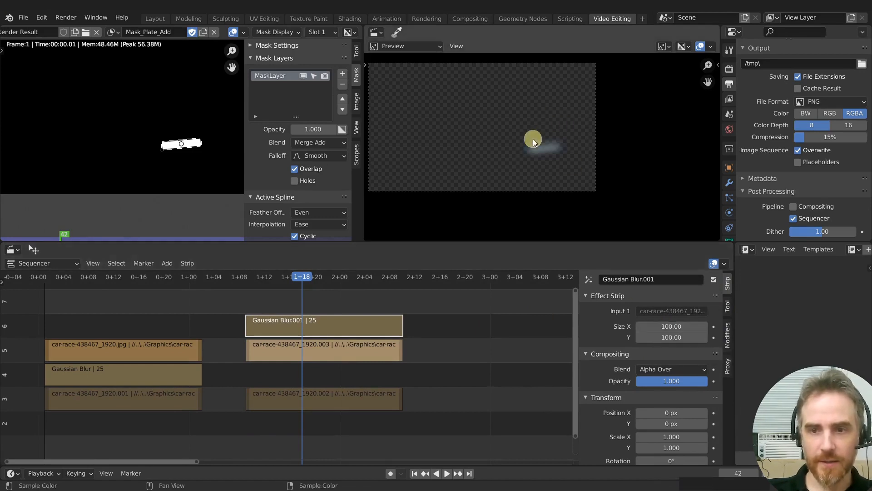
scroll(557, 149, up, 5)
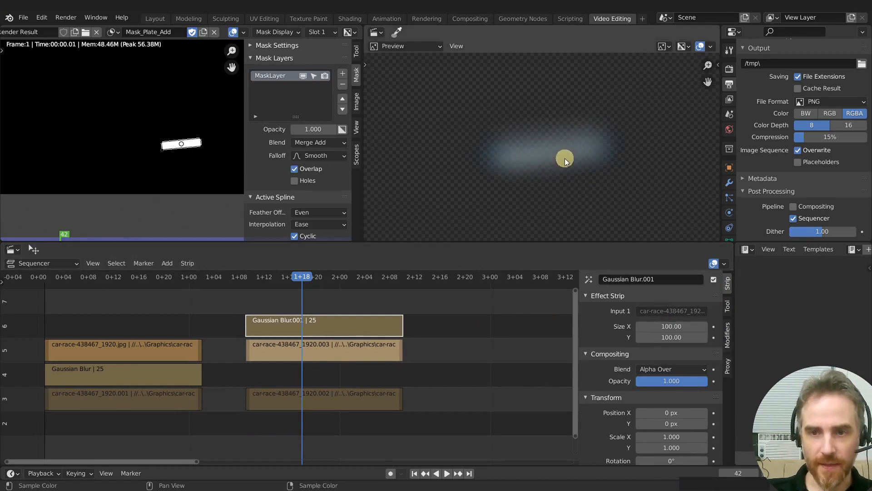
- Set the Size X and Y of the Gaussian Blur strip on channel 6 to 50 and leave that strip selected
drag(674, 338, 674, 326)
text(50)
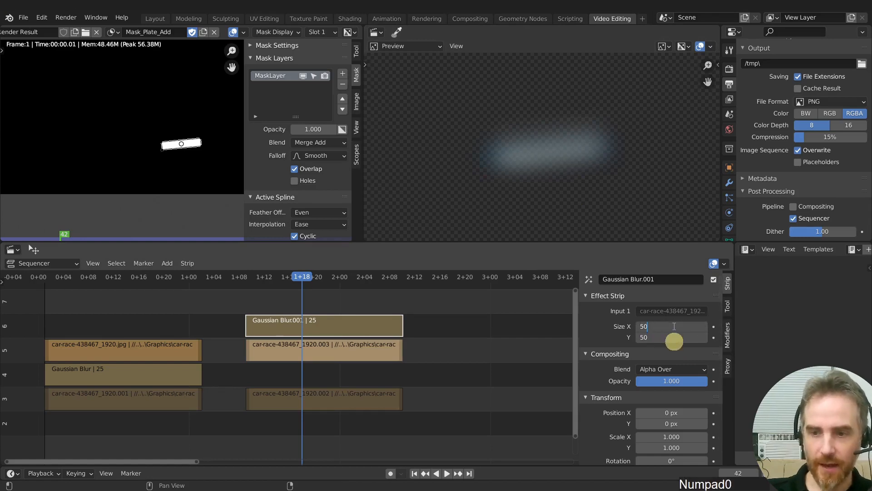
key(Return)
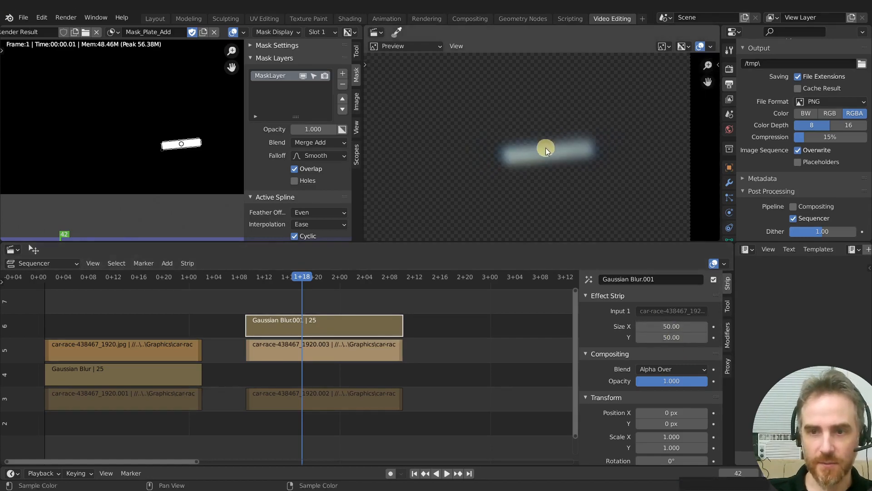
click(307, 392)
click(315, 326)
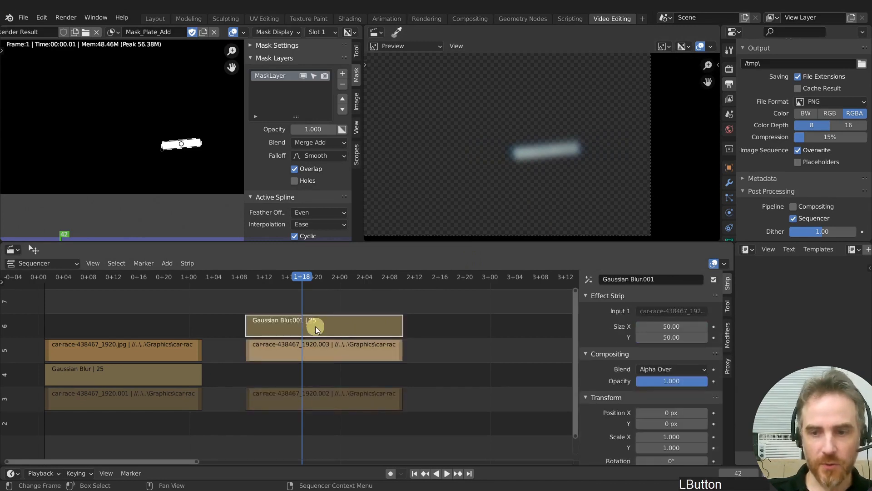
- Unmute the second car image strip on channel 3 below the masked copy
click(348, 350)
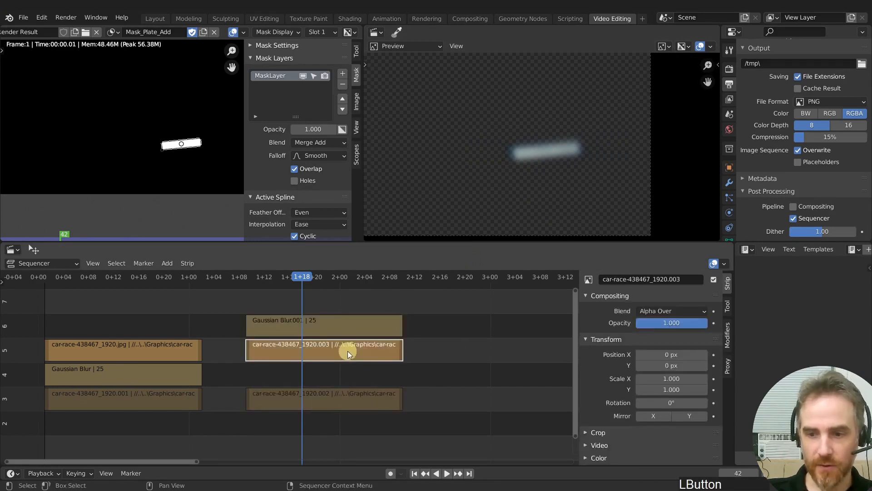
click(356, 331)
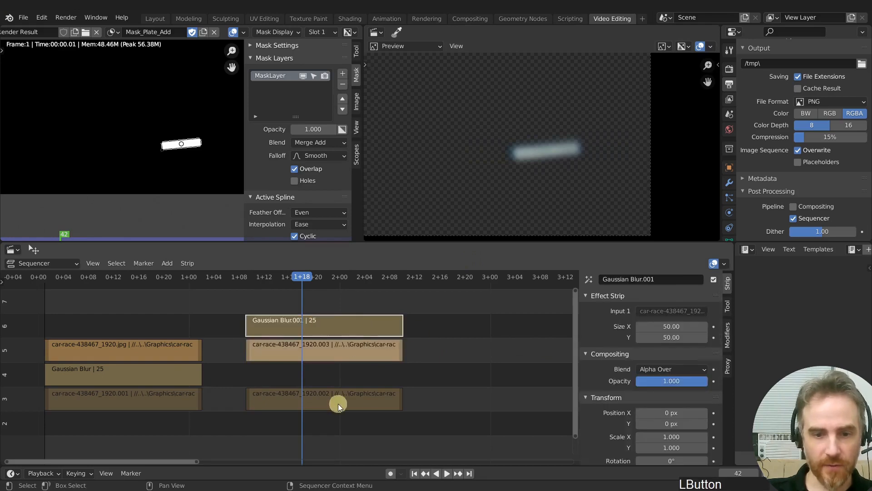
click(336, 403)
key(alt+h)
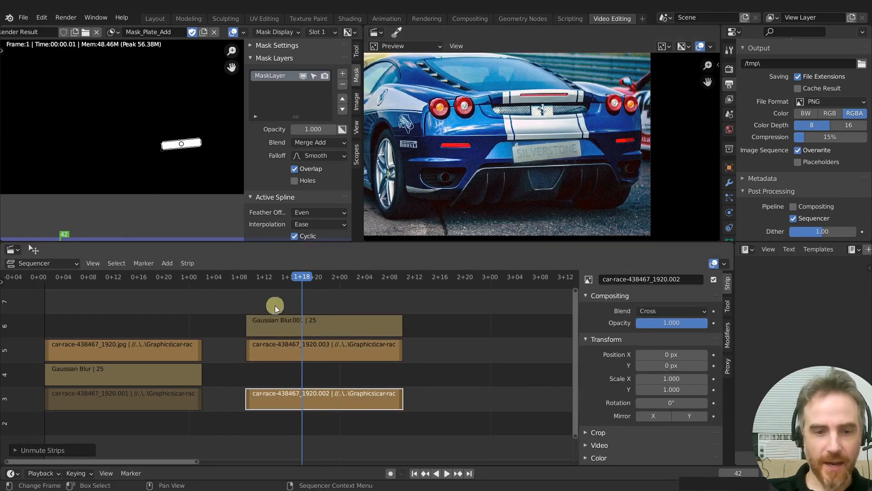
- Move the second Gaussian Blur strip and its masked image strip down one channel, to channels 5 and 4
drag(231, 310, 301, 370)
key(g)
key(y)
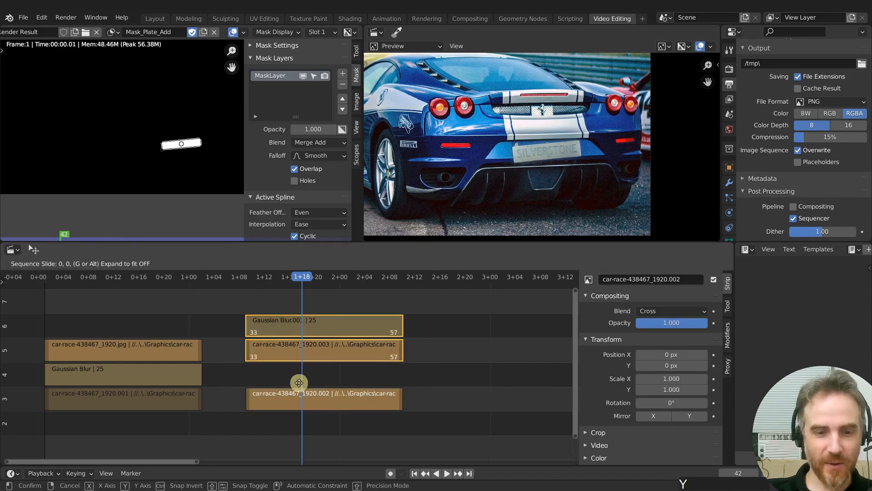
click(301, 389)
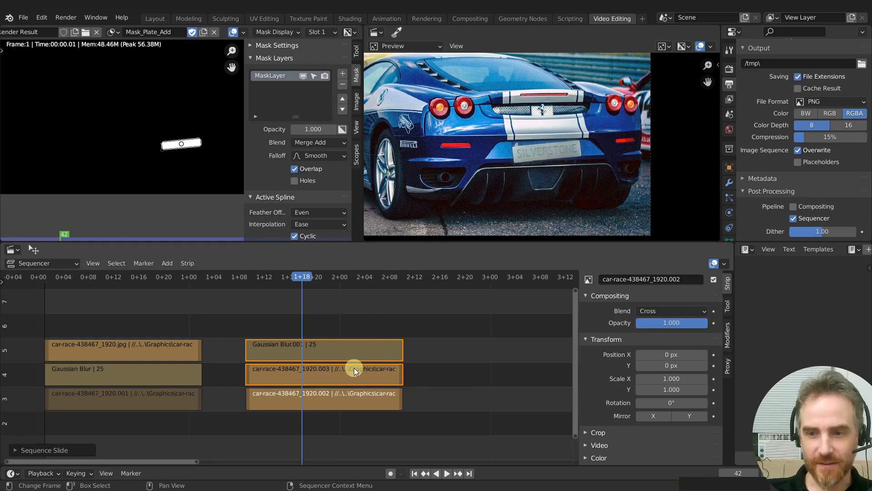
- Remove the Mask modifier from the second image copy on channel 4
click(333, 352)
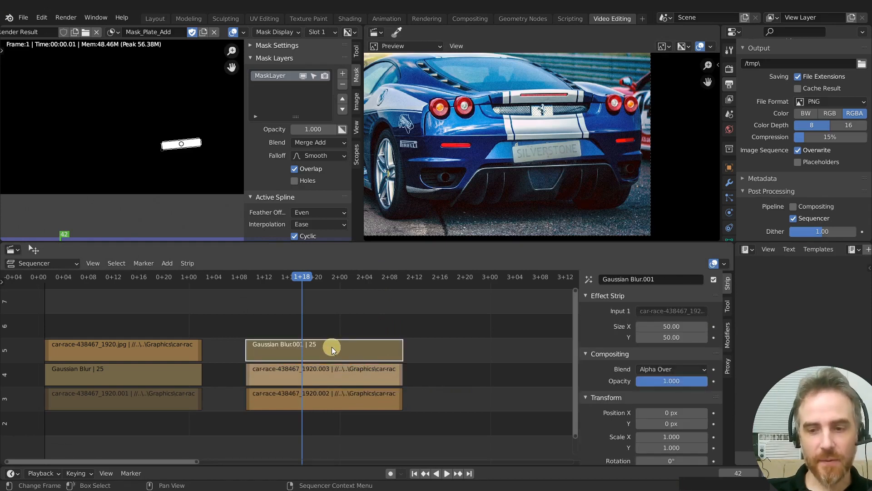
click(320, 376)
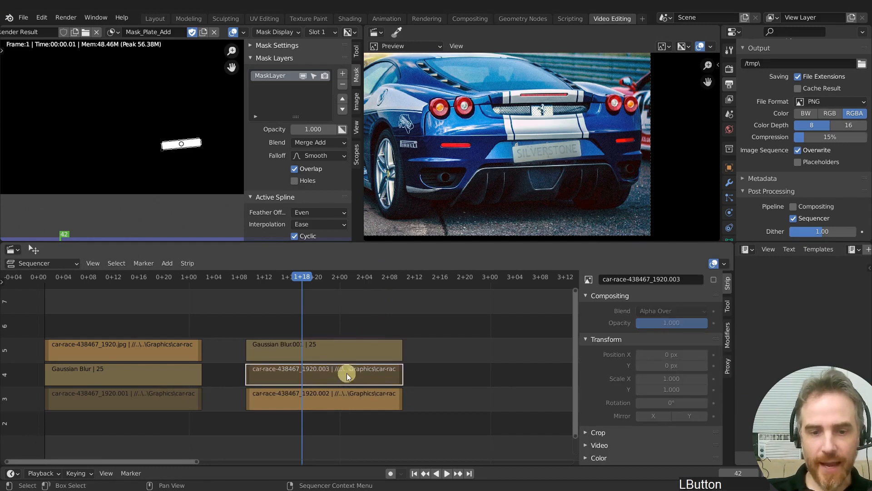
click(729, 336)
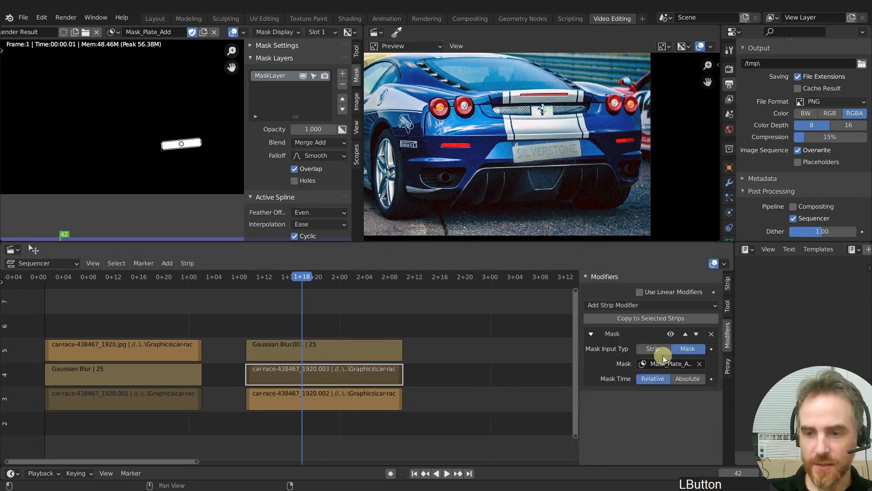
click(712, 334)
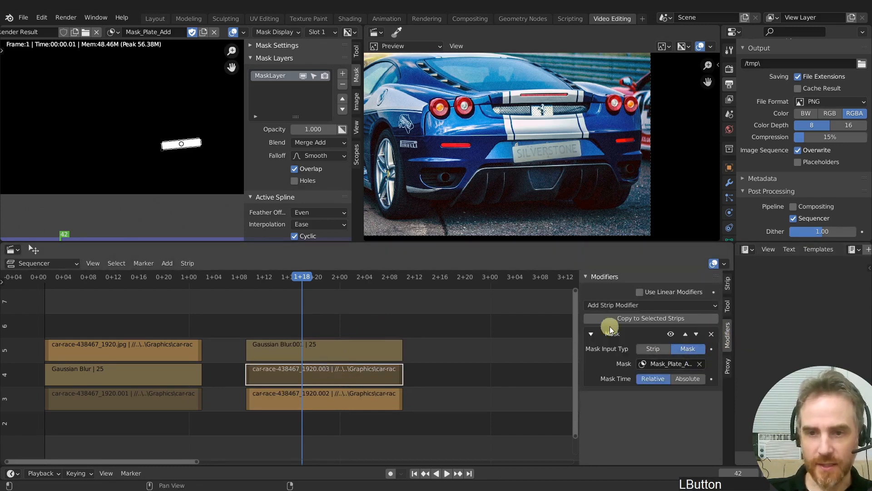
- Add a Mask modifier to the second Gaussian Blur strip, with input type Mask and Mask_Plate_Add as the mask
click(325, 351)
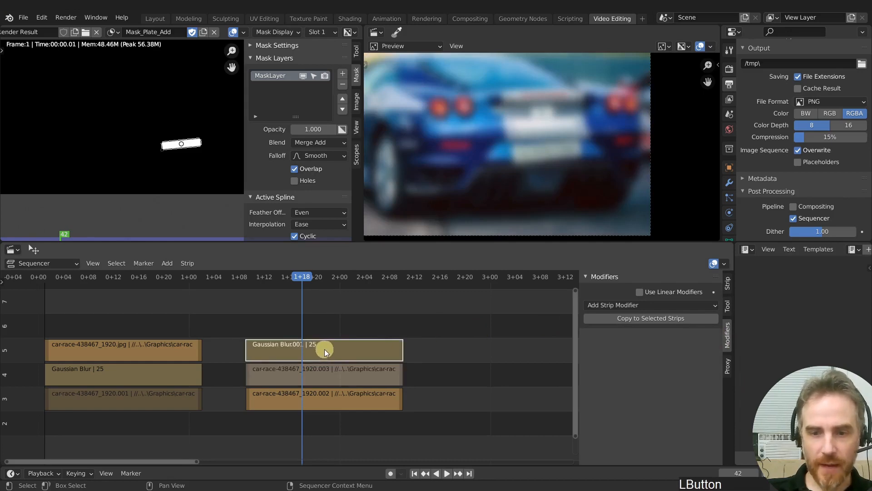
click(700, 305)
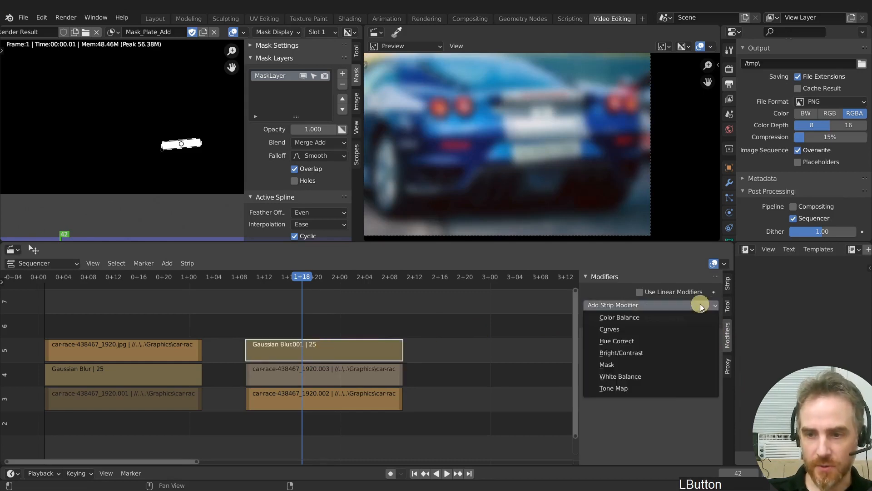
click(628, 365)
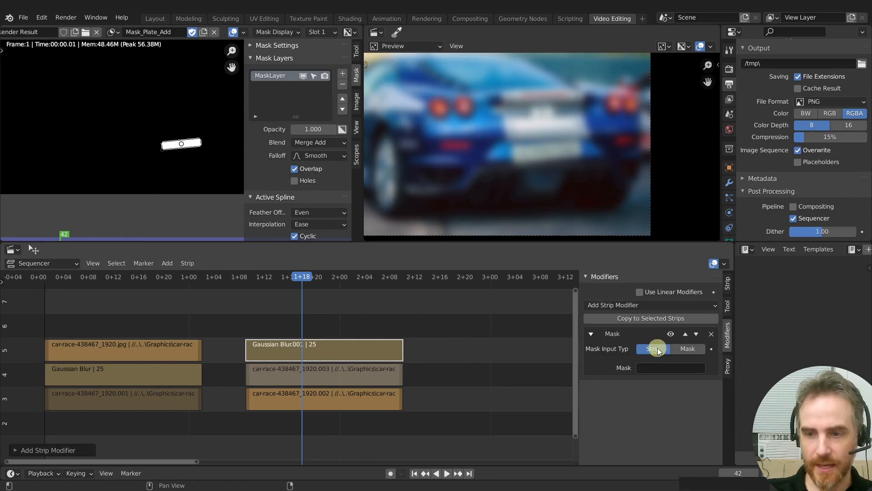
click(686, 349)
click(679, 364)
click(682, 379)
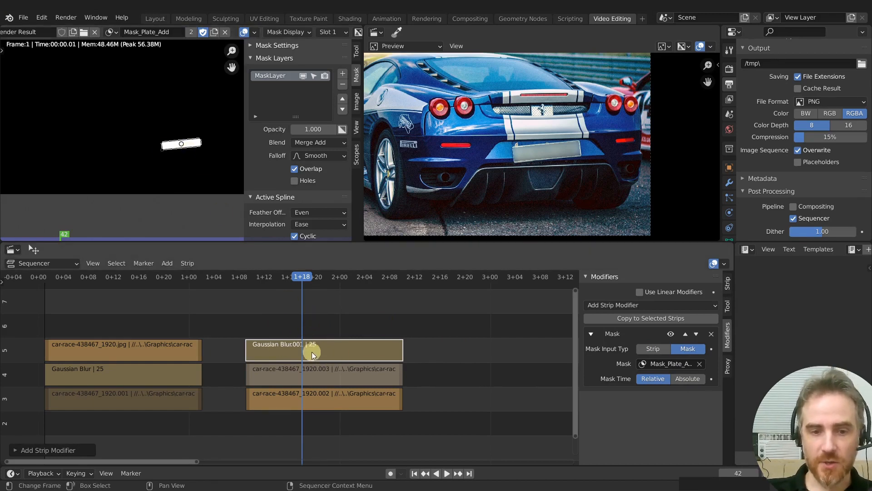
- Inspect the hard plate edges in the preview and scale the feather of all Mask_Plate_Add points to about 1.5
scroll(558, 151, up, 3)
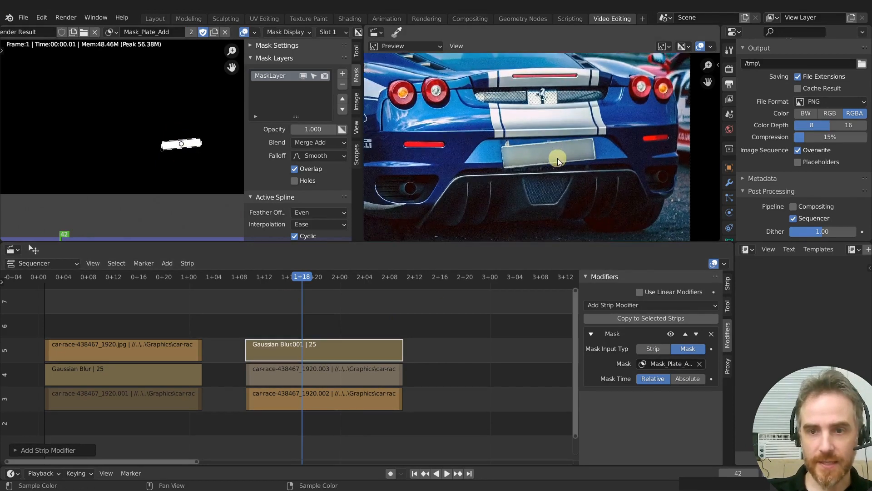
scroll(555, 157, up, 1)
scroll(549, 167, down, 5)
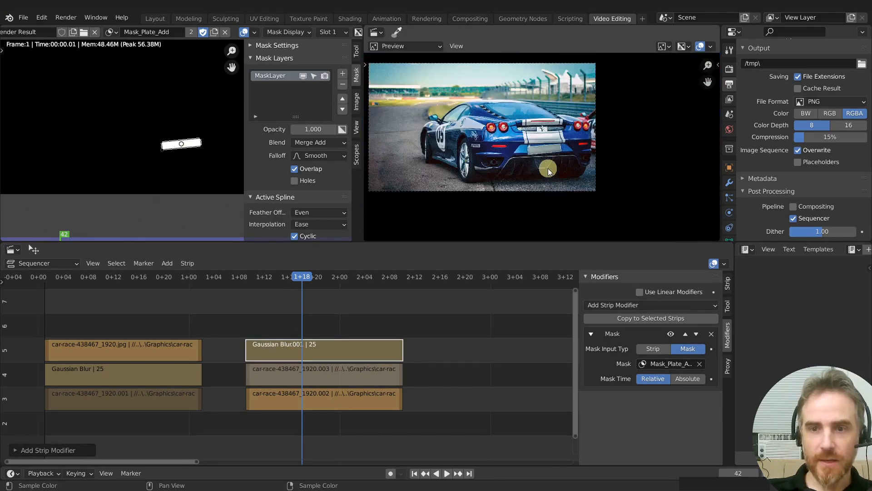
scroll(549, 168, up, 5)
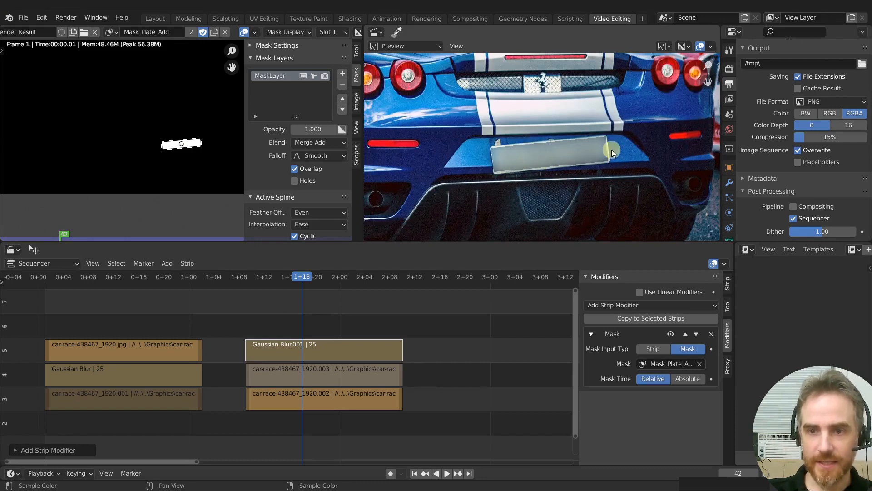
scroll(205, 153, up, 6)
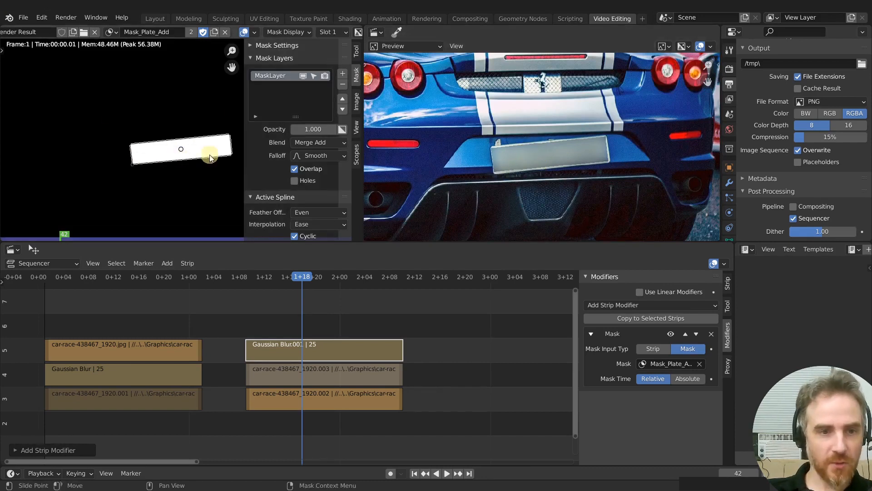
scroll(206, 151, down, 3)
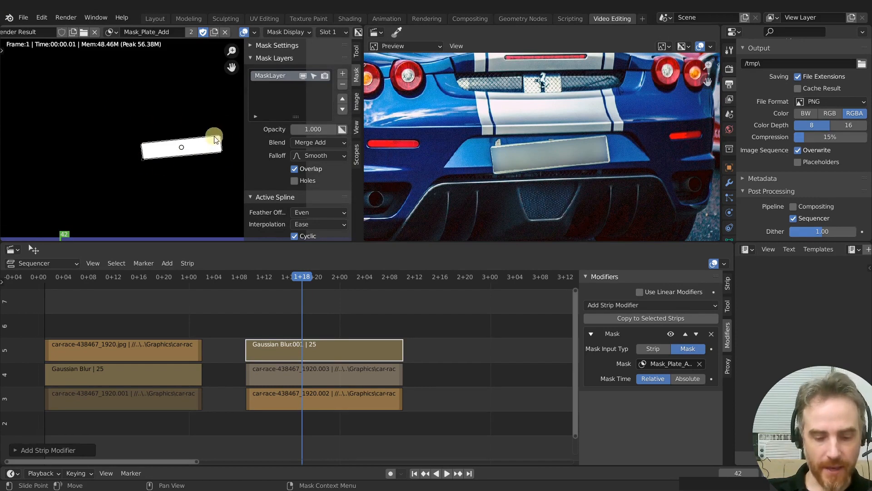
key(n)
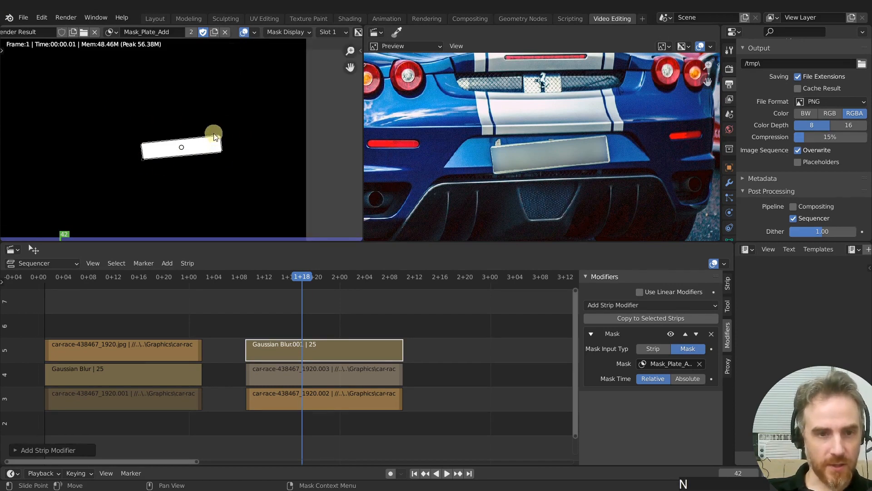
key(a)
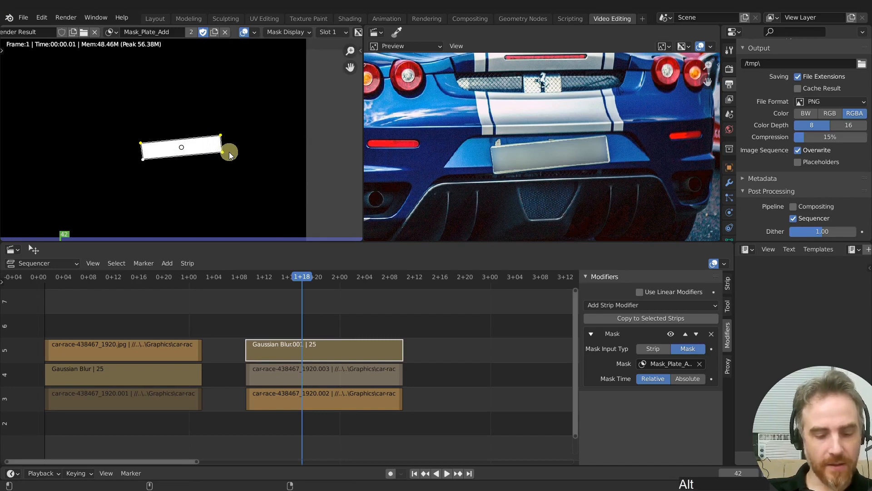
key(alt+s)
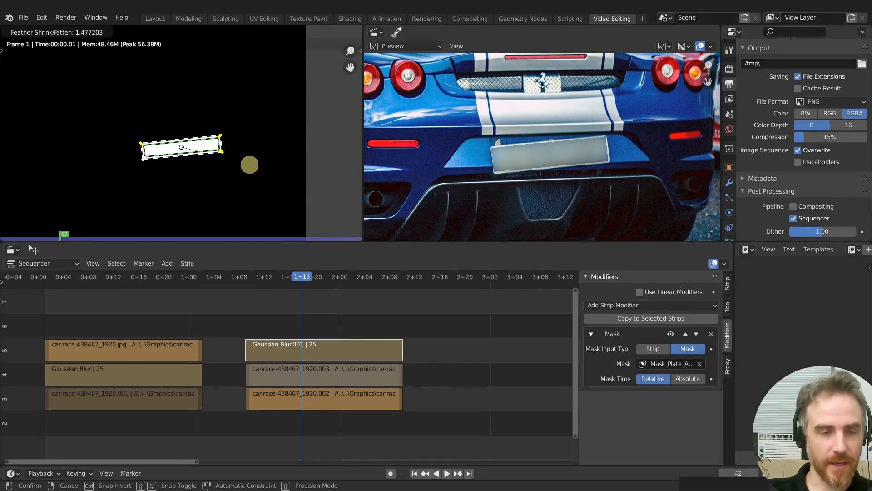
click(246, 165)
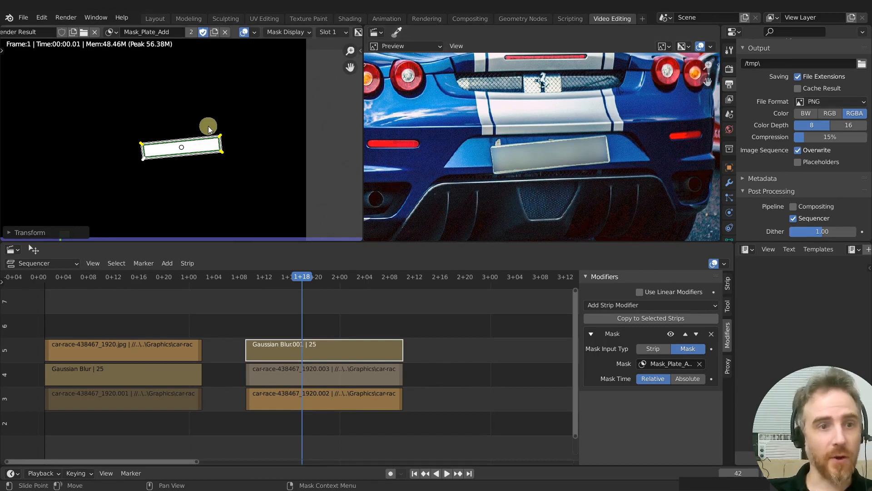
- Switch the direction of the Mask_Plate_Add spline to put its feather outside the outline, and check the plate in the preview
scroll(141, 40, up, 3)
scroll(143, 32, left, 5)
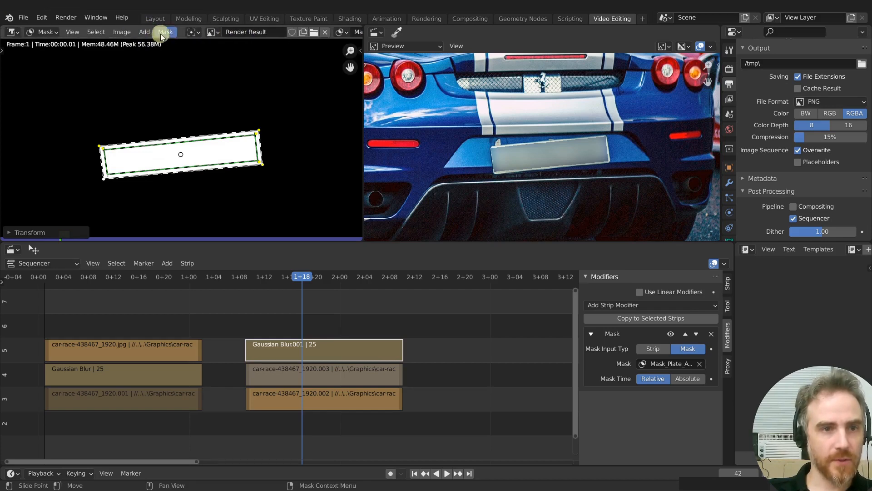
click(165, 33)
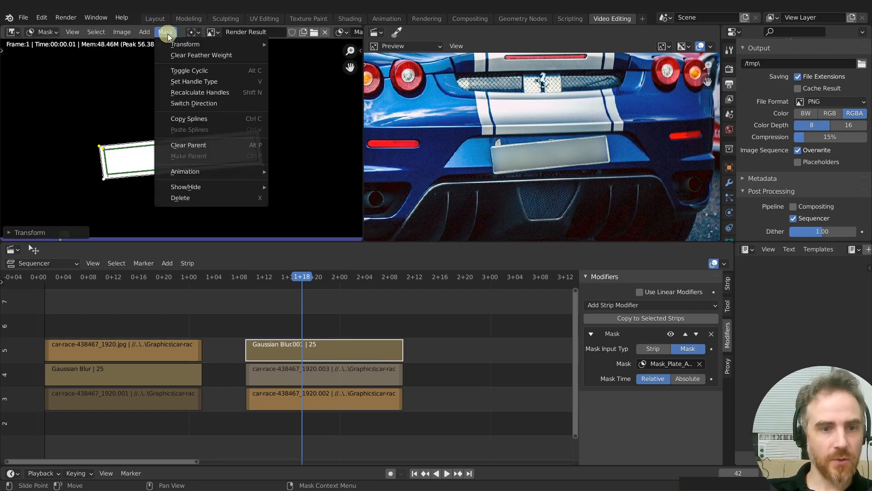
click(182, 95)
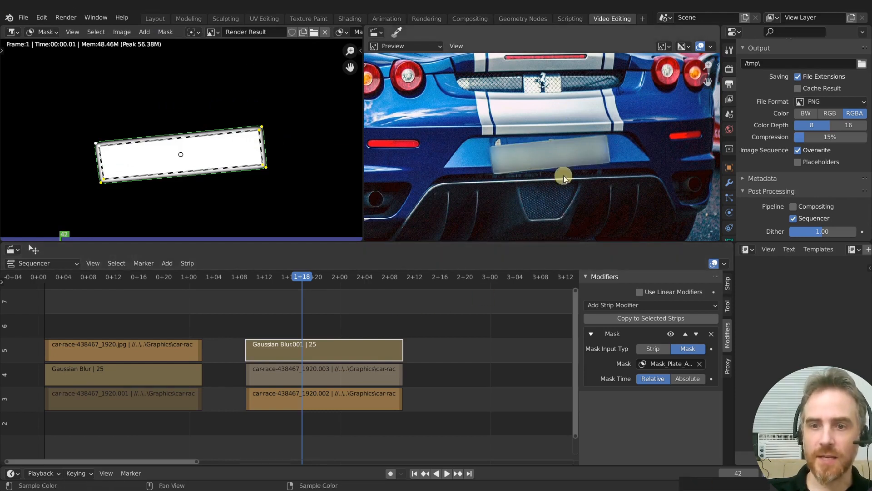
scroll(535, 142, down, 5)
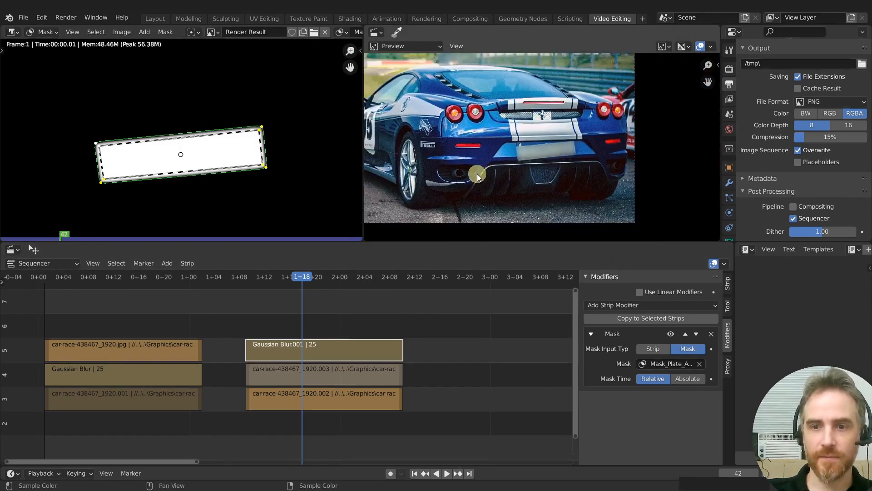
middle_drag(468, 166, 514, 176)
scroll(514, 176, up, 1)
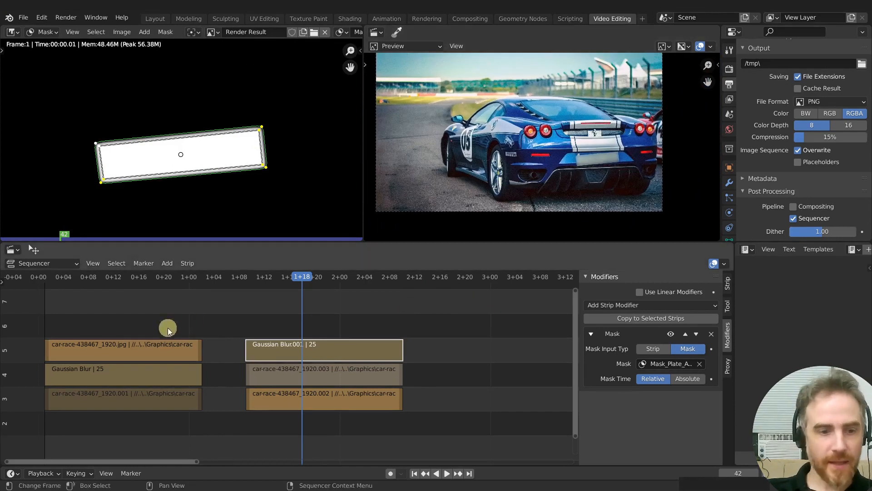
- Move the playhead to frame 15 over the first strip set and load Mask_Plate_CutOut in the mask editor
click(133, 276)
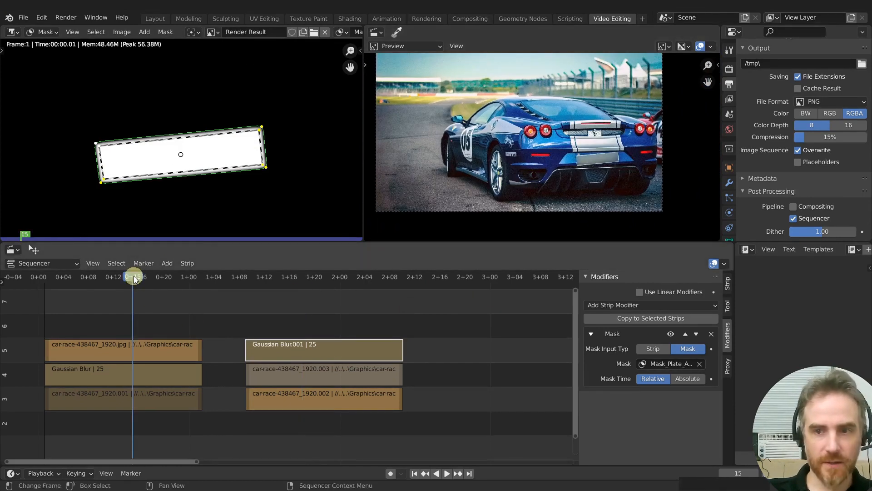
click(213, 32)
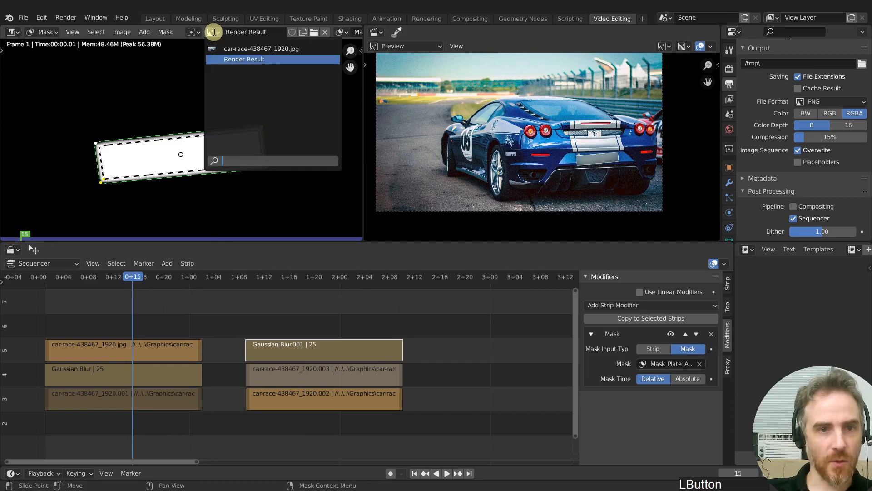
click(220, 29)
scroll(245, 32, down, 3)
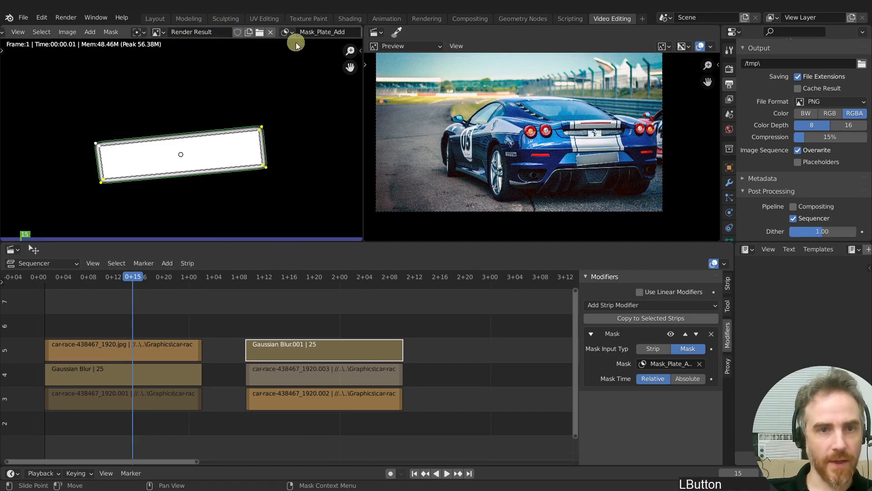
click(290, 31)
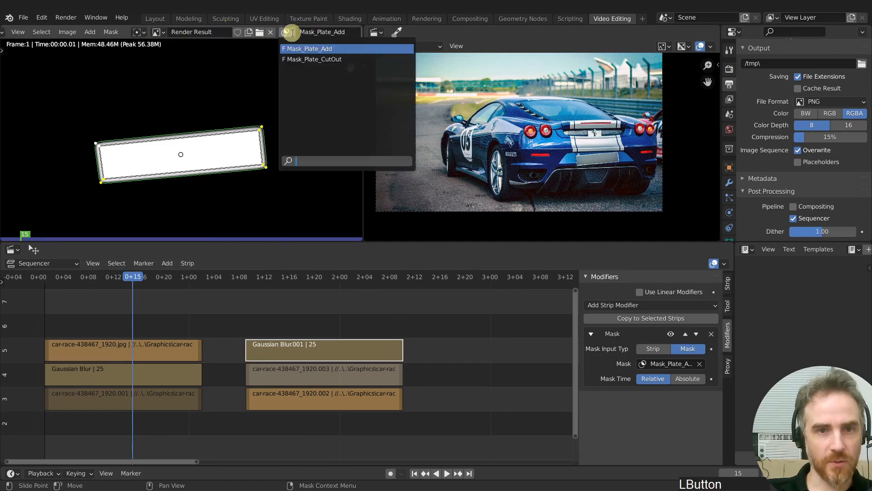
click(301, 59)
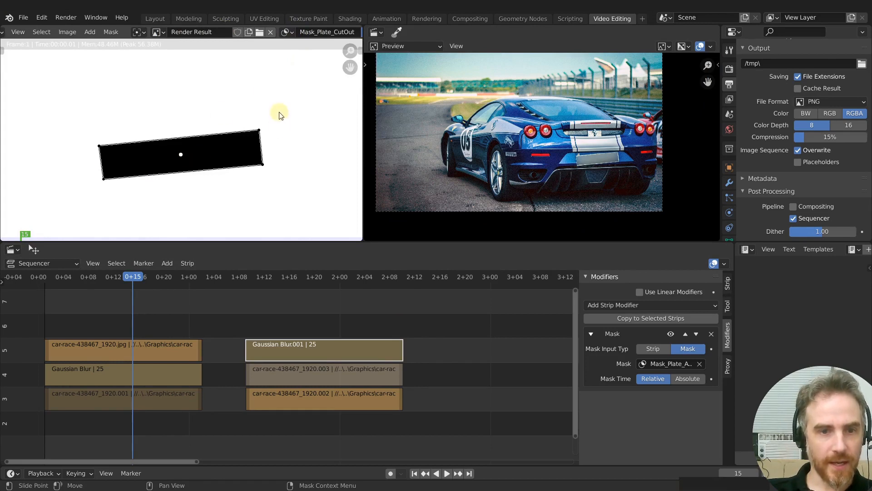
- Scale the feather of all Mask_Plate_CutOut points to create a soft band inside the plate outline
click(111, 33)
mouse_move(112, 45)
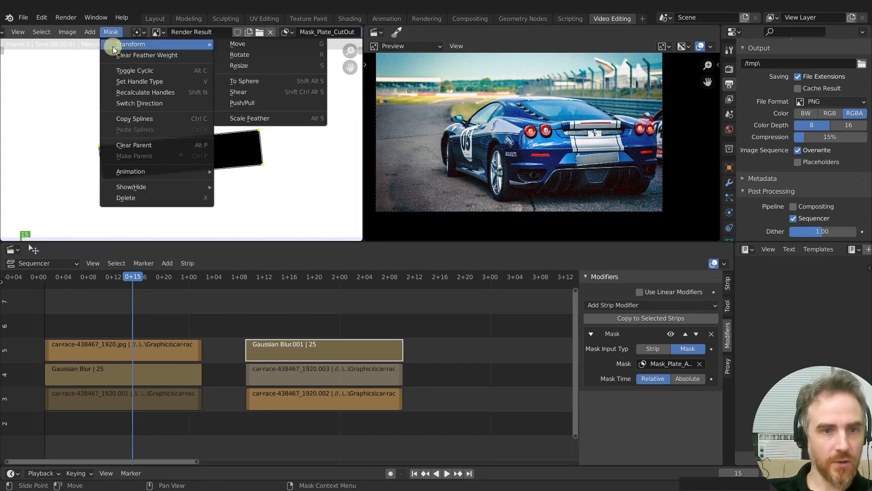
click(291, 118)
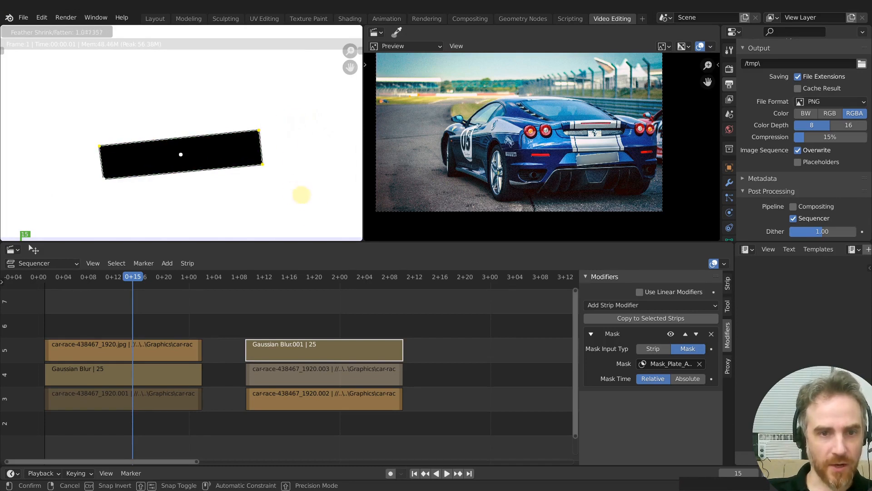
click(317, 211)
click(206, 178)
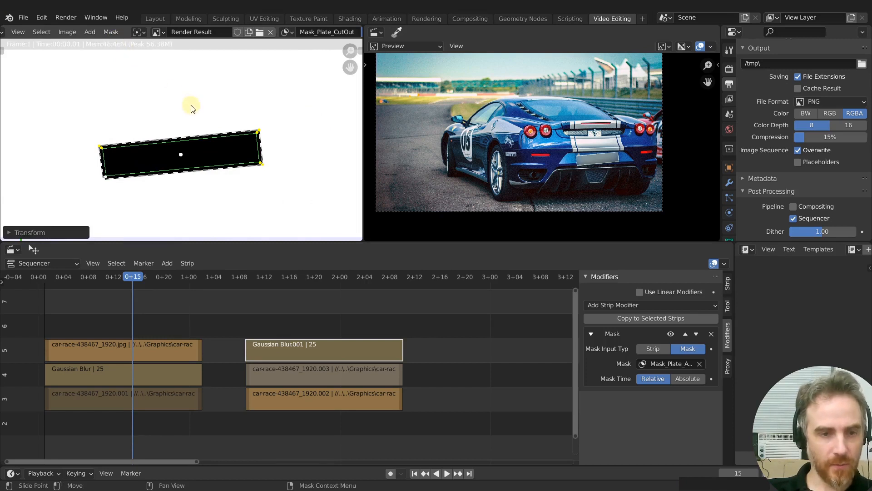
- Switch the direction of the Mask_Plate_CutOut spline to put its feather outside the outline, and check the plate in the preview
click(110, 32)
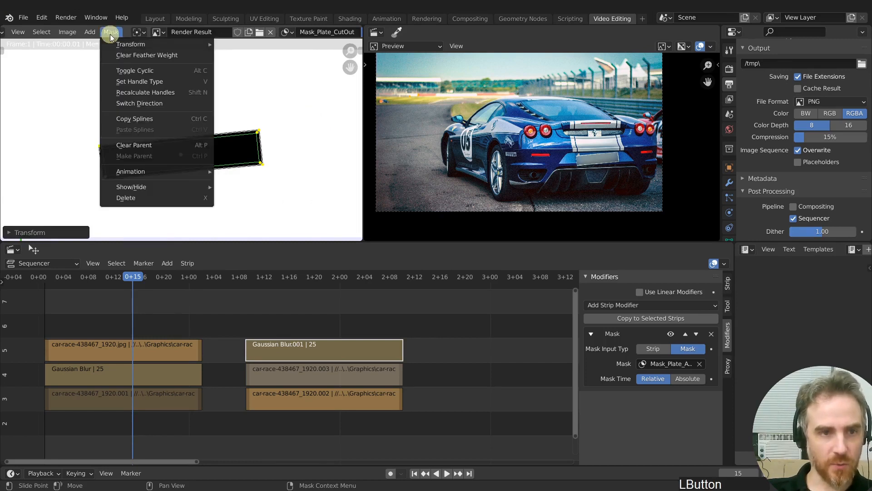
click(123, 104)
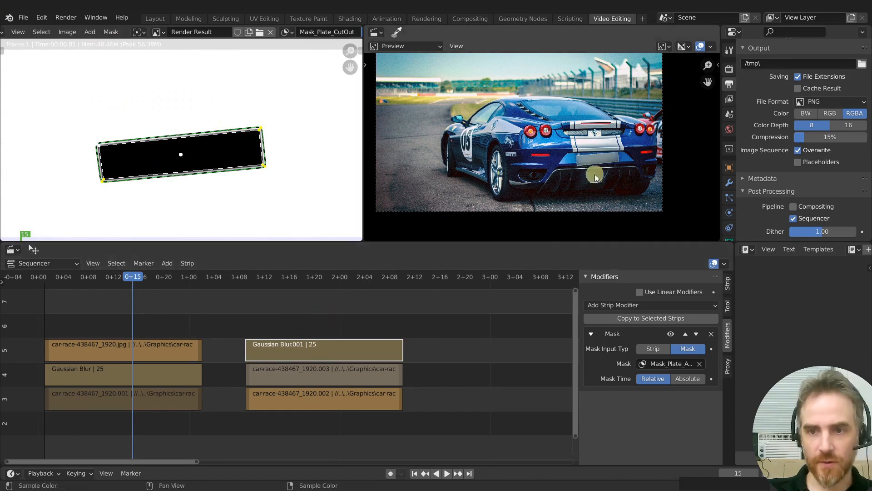
scroll(595, 172, up, 3)
middle_drag(629, 170, 566, 158)
scroll(566, 158, down, 3)
scroll(246, 93, down, 4)
scroll(268, 70, up, 2)
scroll(307, 32, down, 2)
- Set the mask overlay mode to Combined and turn the overlay off to show the photo beneath the outline
click(291, 33)
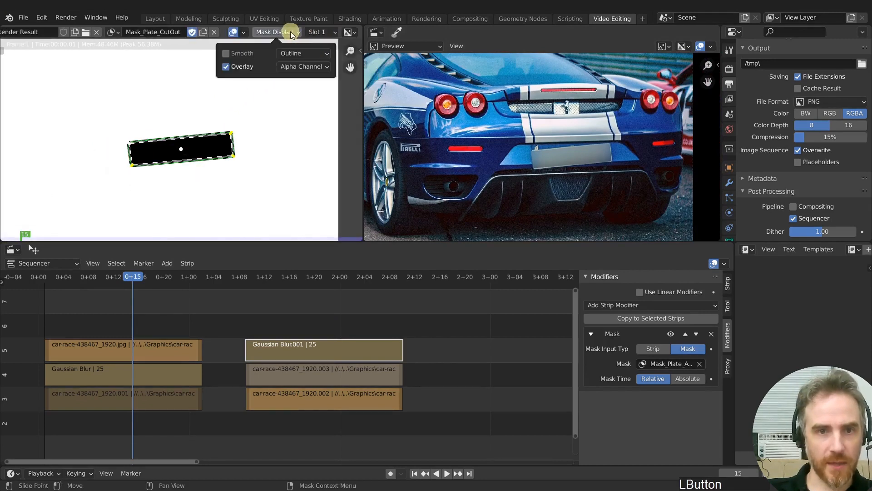
click(294, 66)
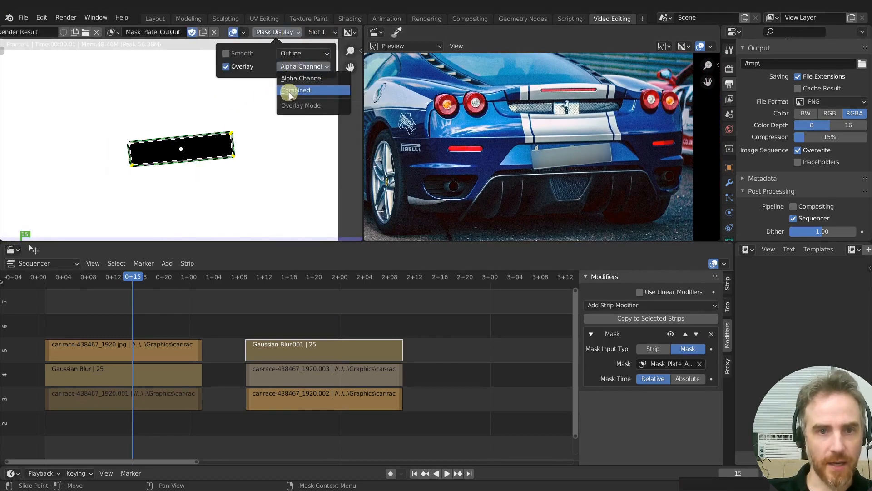
click(289, 92)
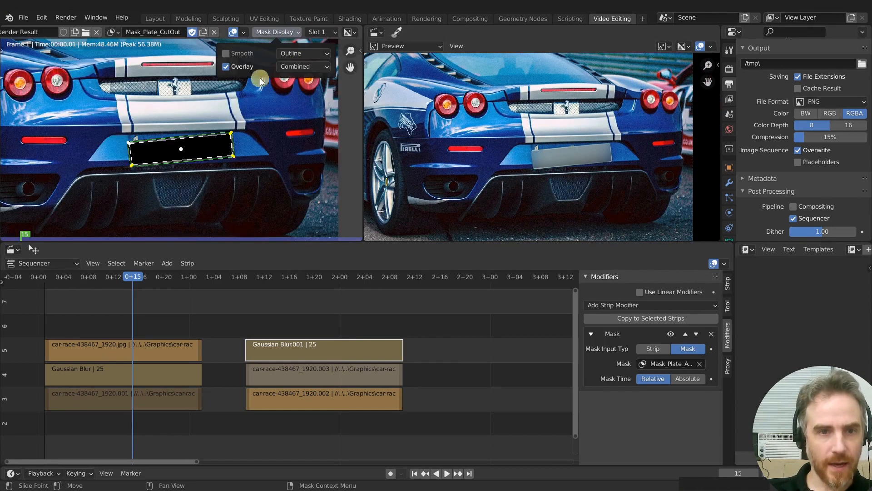
click(228, 68)
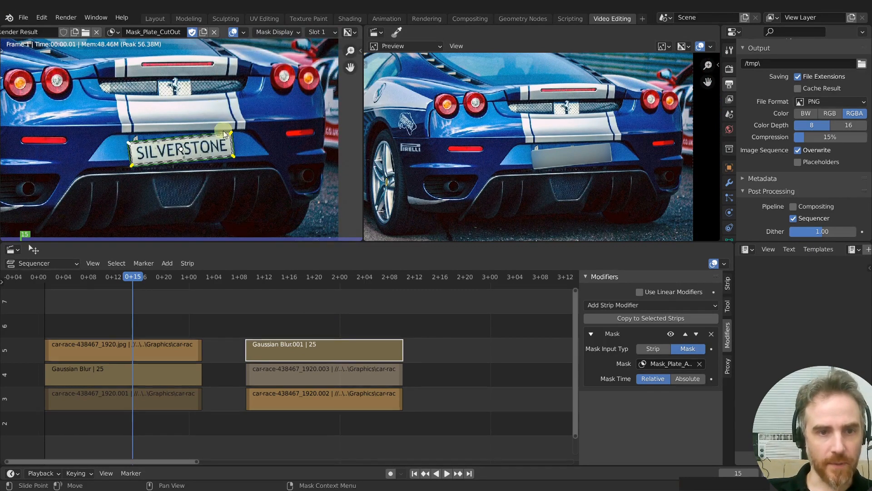
scroll(242, 151, down, 4)
scroll(208, 136, up, 4)
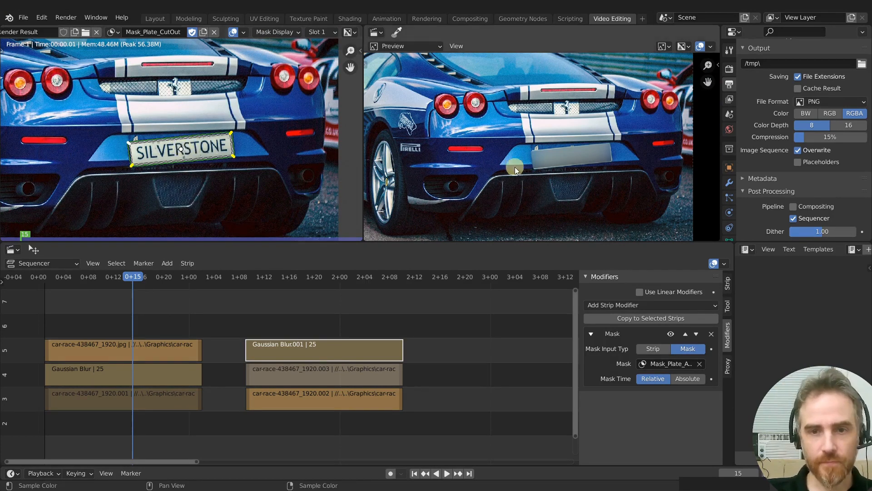
- Frame the decal above the rear wheel in both views and add a circle spline to the Mask_Plate_CutOut mask
scroll(449, 168, down, 3)
middle_drag(524, 168, 546, 174)
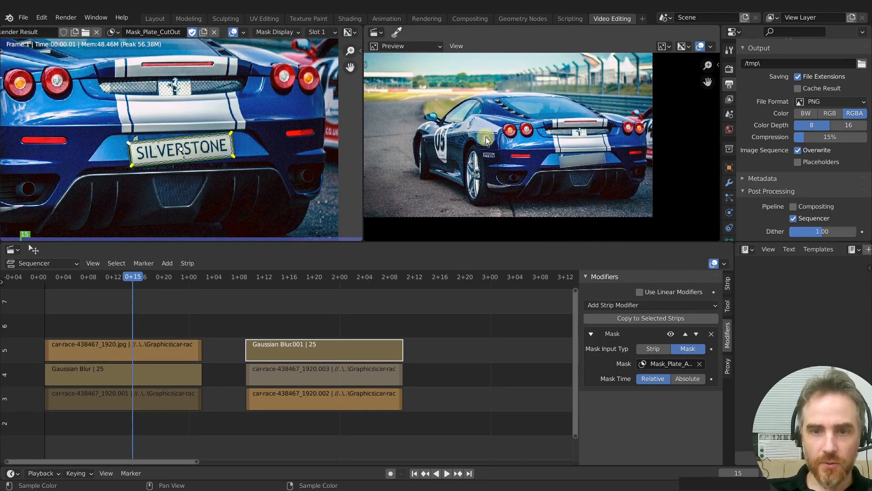
scroll(486, 132, up, 2)
middle_drag(485, 132, 558, 118)
scroll(539, 156, up, 4)
scroll(549, 143, up, 3)
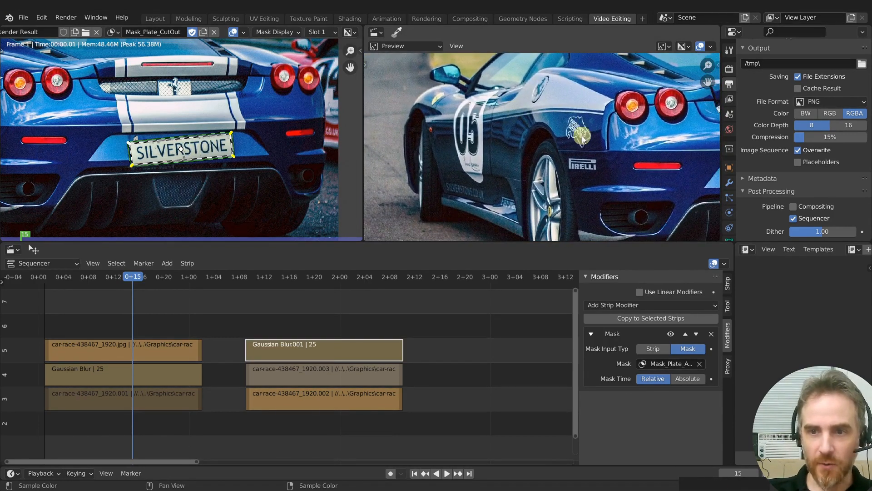
middle_drag(112, 114, 337, 119)
middle_drag(228, 105, 229, 136)
key(shift+a)
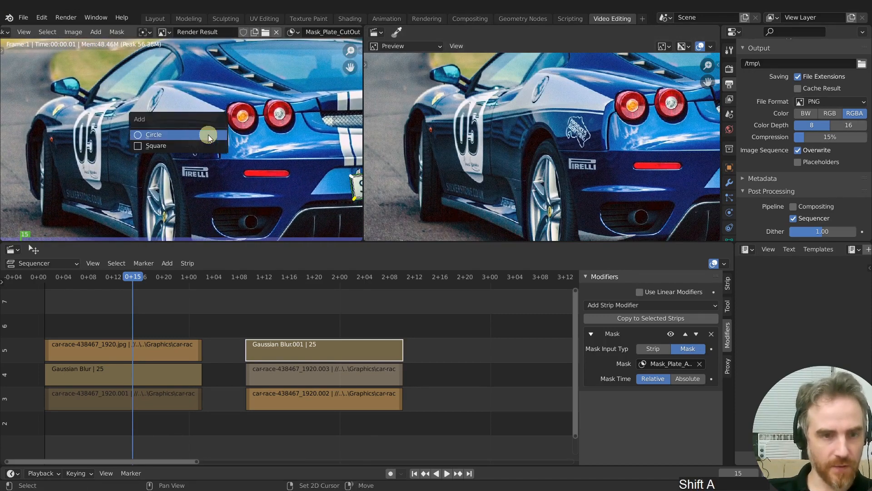
click(208, 135)
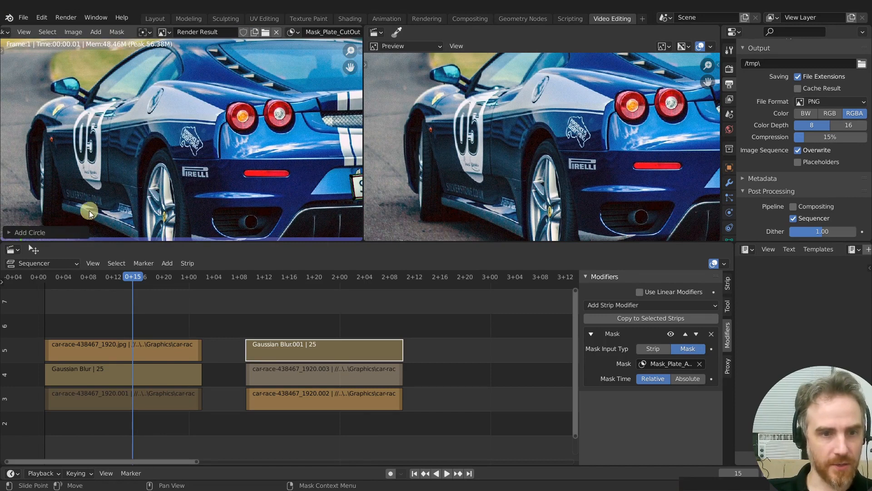
- Move the new circle from the number plate onto the white decal above the rear wheel arch
key(g)
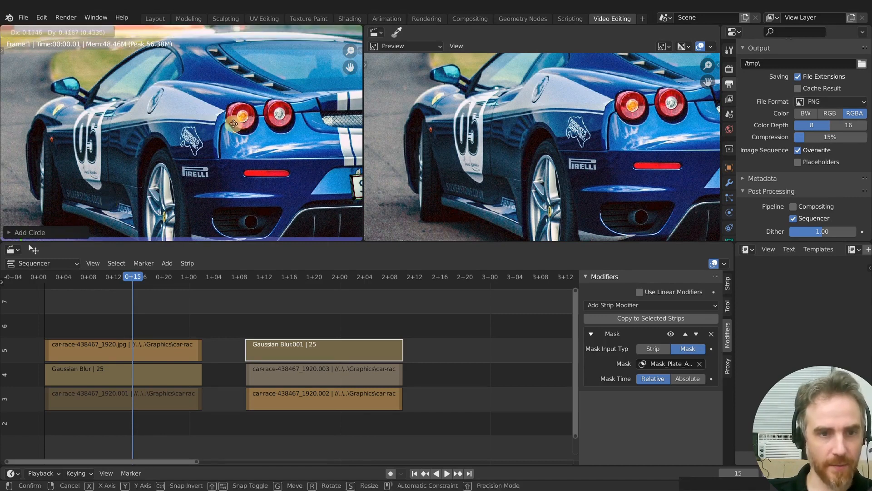
right_click(206, 84)
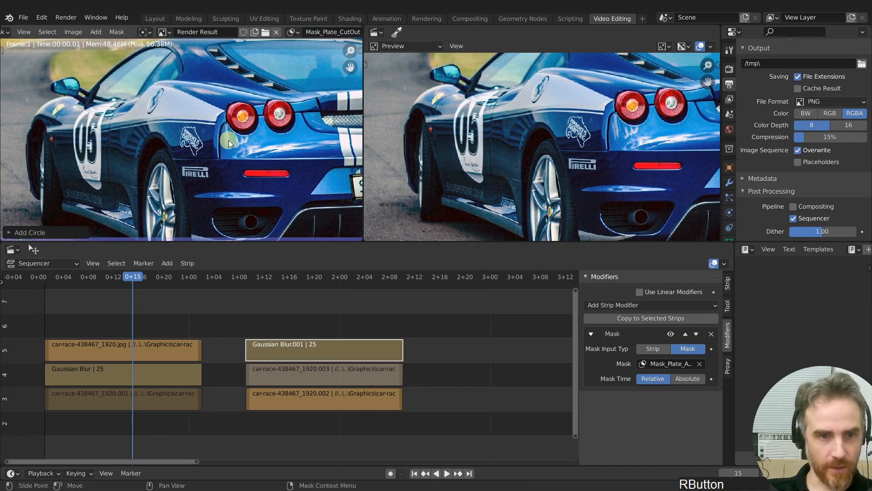
scroll(224, 151, down, 2)
scroll(224, 151, down, 2)
scroll(288, 161, up, 3)
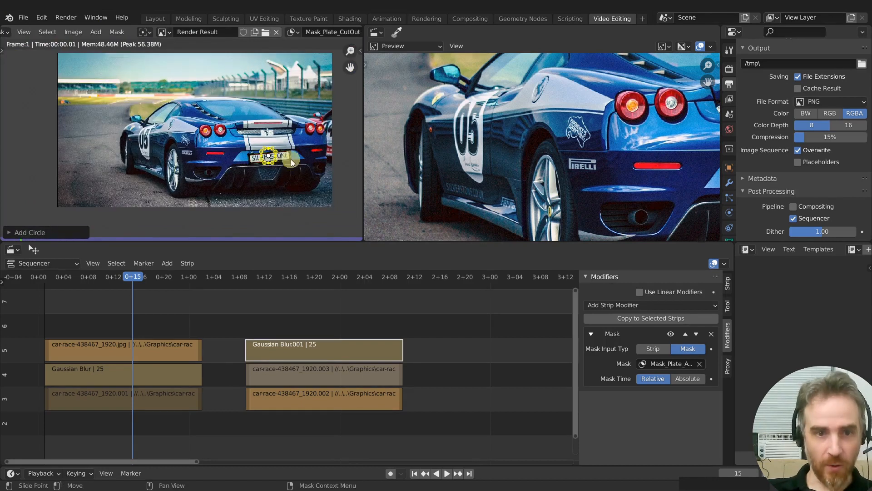
scroll(313, 167, up, 2)
scroll(312, 168, down, 1)
key(g)
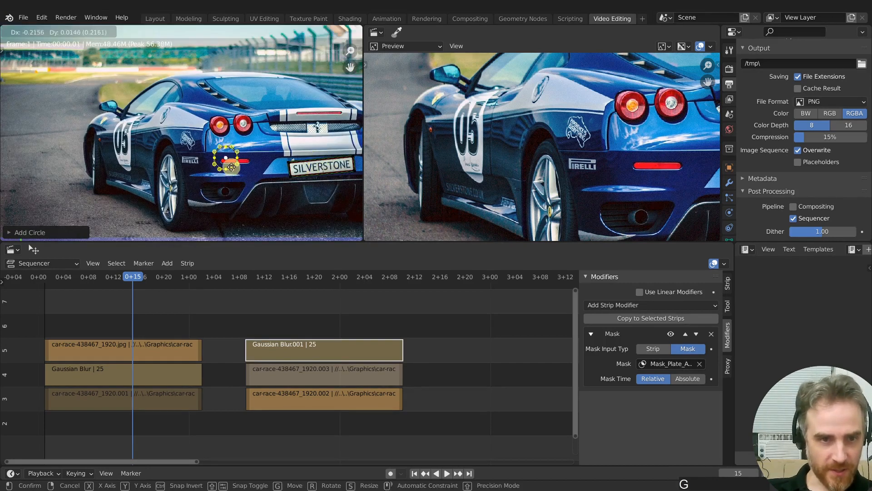
click(202, 155)
scroll(213, 156, up, 4)
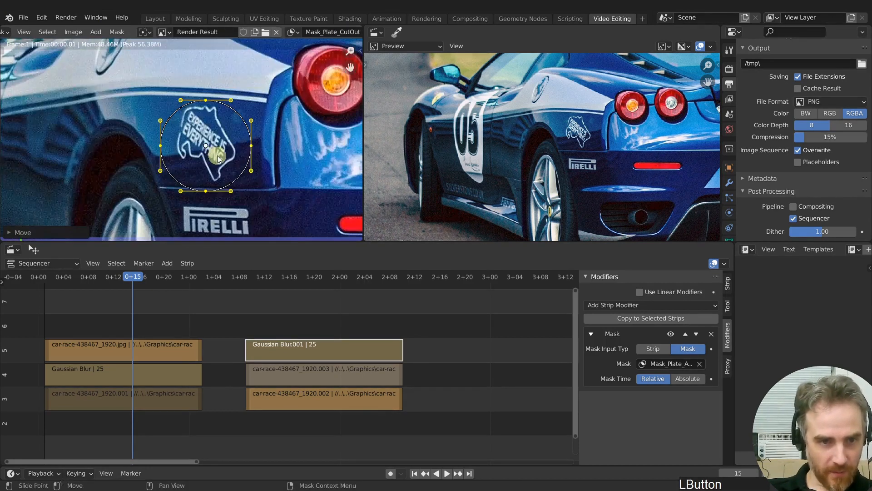
key(g)
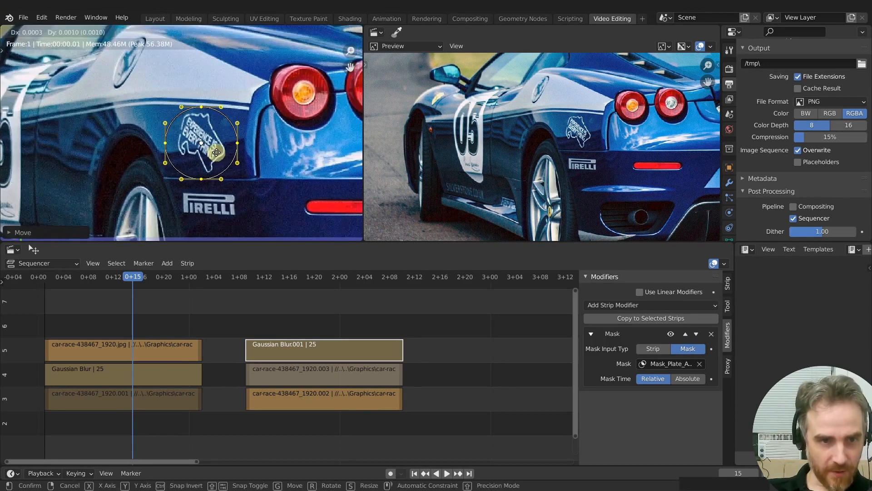
click(216, 154)
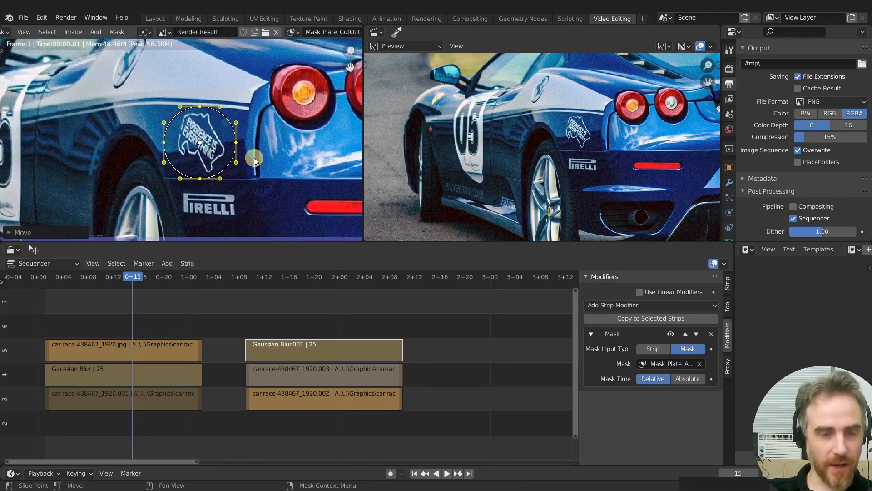
- Scale the circle down to the decal's lettering and recentre it over the decal
key(s)
click(235, 157)
key(g)
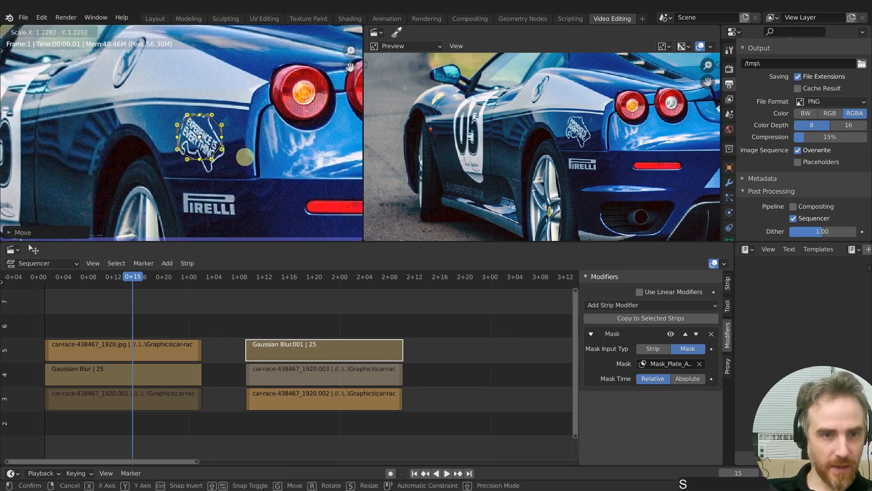
click(246, 159)
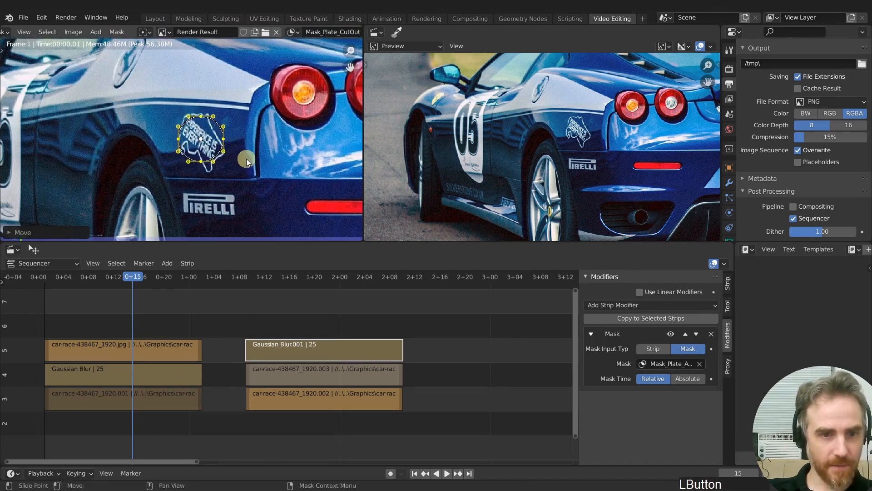
- Scale the circle's feather outwards to about 2 so that the soft band surrounds the whole decal
key(alt+s)
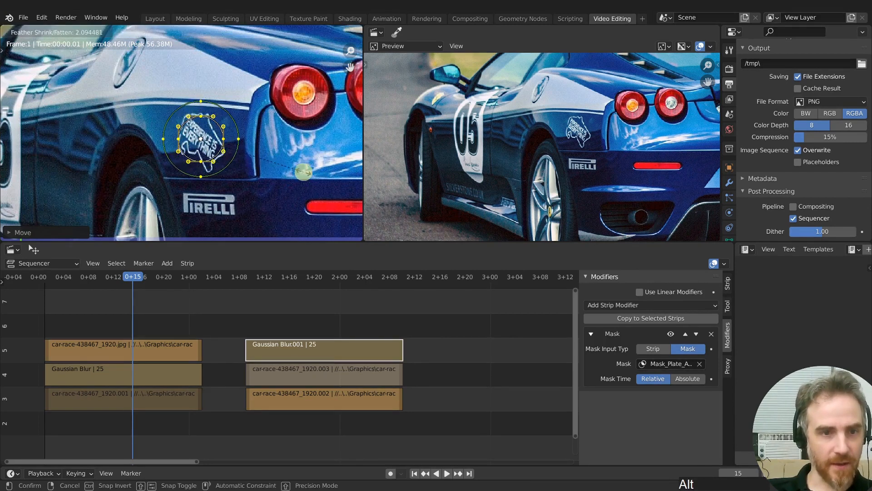
click(293, 169)
key(s)
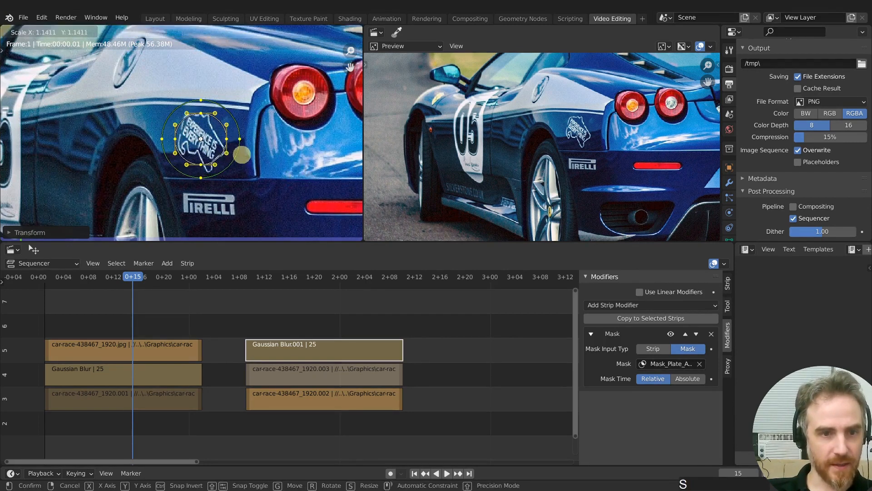
click(238, 153)
scroll(310, 28, right, 5)
click(355, 33)
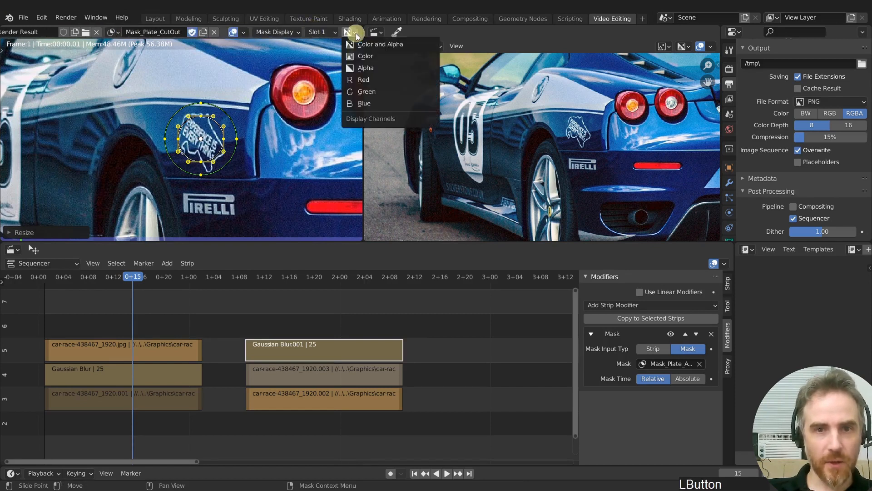
click(353, 66)
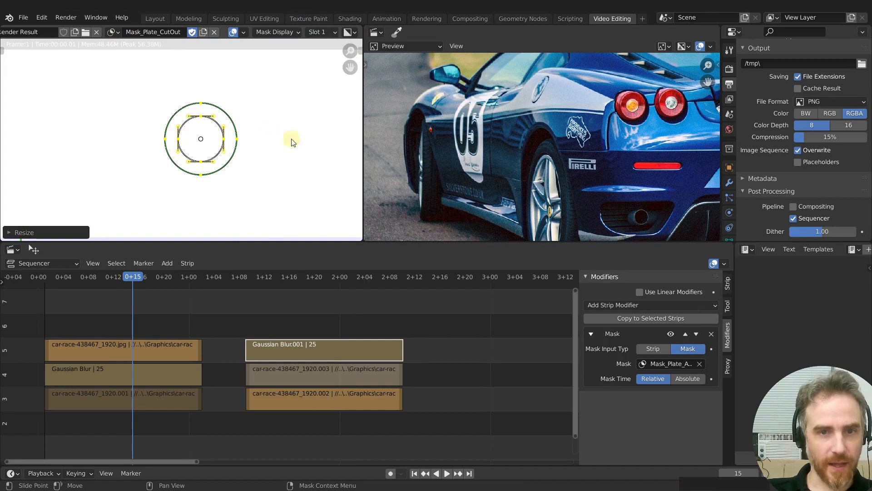
click(348, 32)
click(360, 53)
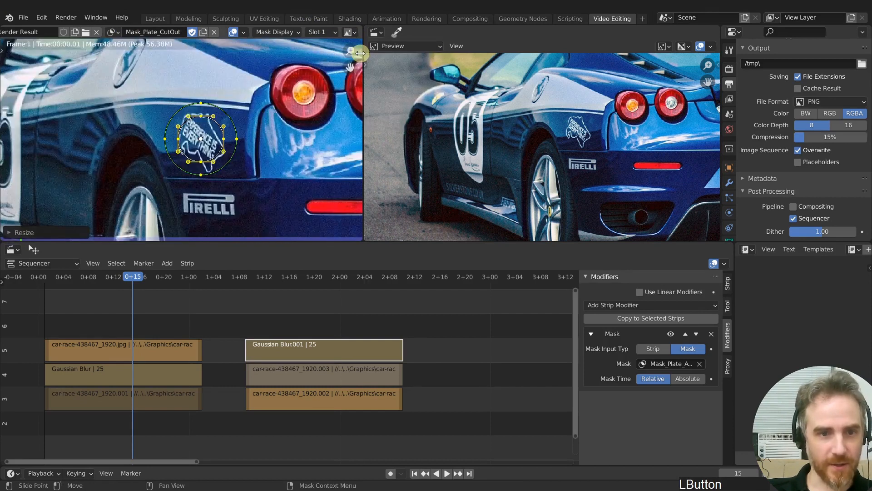
- Turn the mask overlay back on and refresh the sequencer to check the blurred decal in the preview
click(275, 31)
click(242, 66)
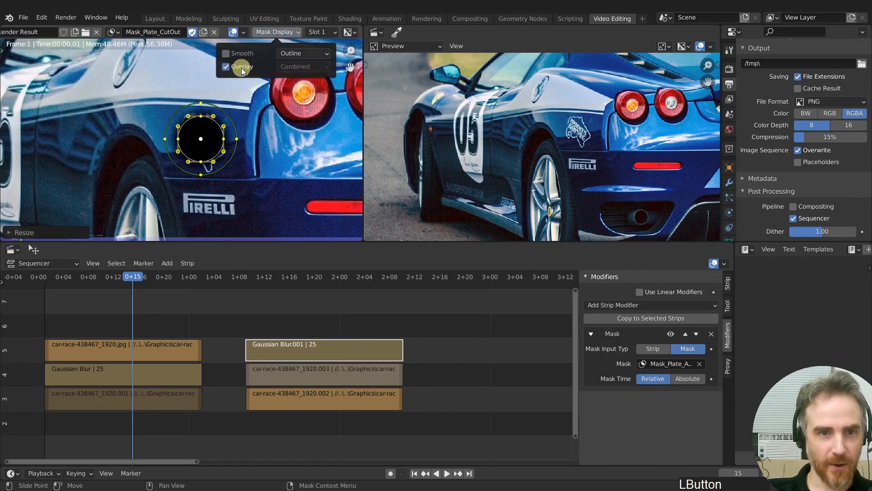
scroll(191, 129, down, 7)
scroll(235, 148, up, 5)
middle_drag(236, 148, 188, 138)
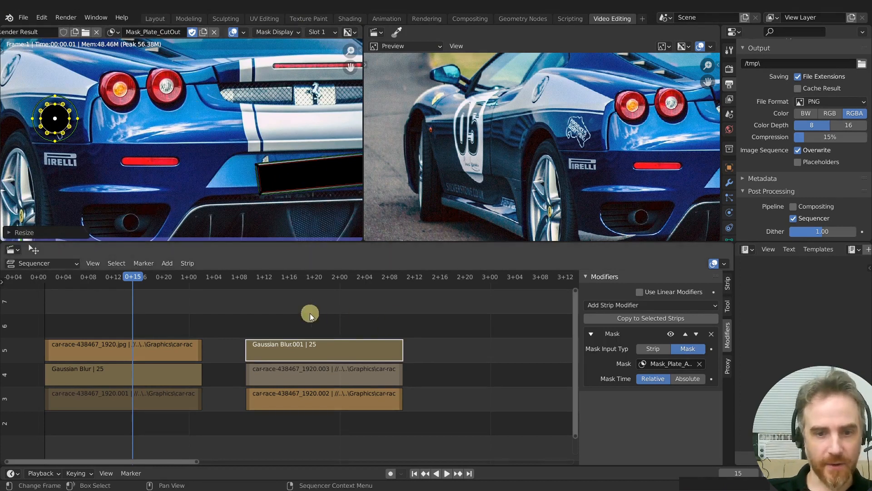
key(ctrl+r)
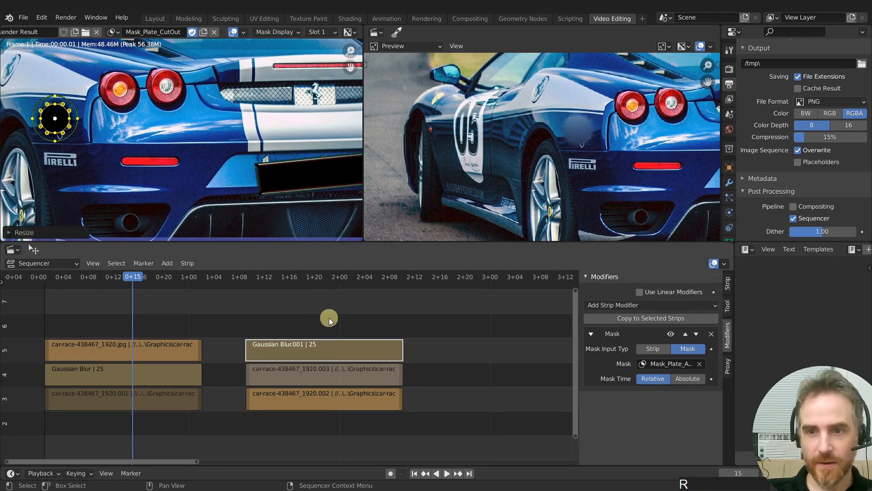
middle_drag(604, 145, 489, 135)
scroll(165, 119, up, 1)
- Enlarge the circle slightly so that its solid area covers more of the decal above the rear wheel
middle_drag(130, 121, 255, 139)
key(s)
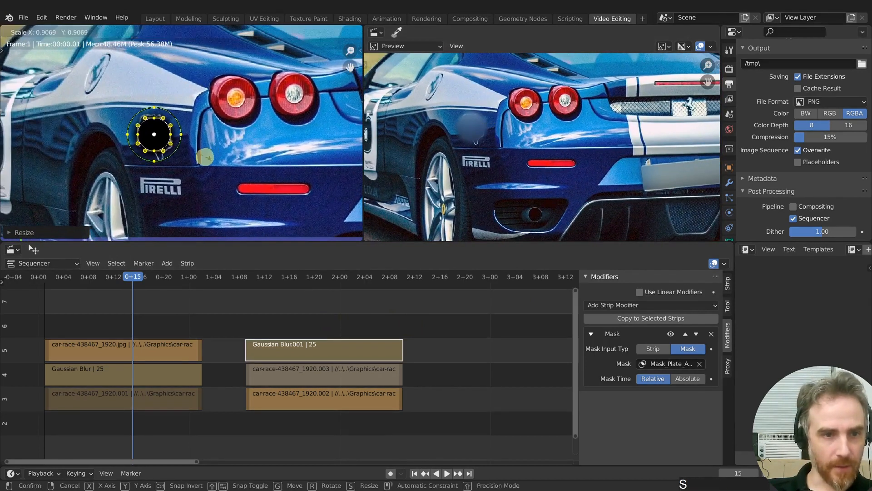
click(220, 161)
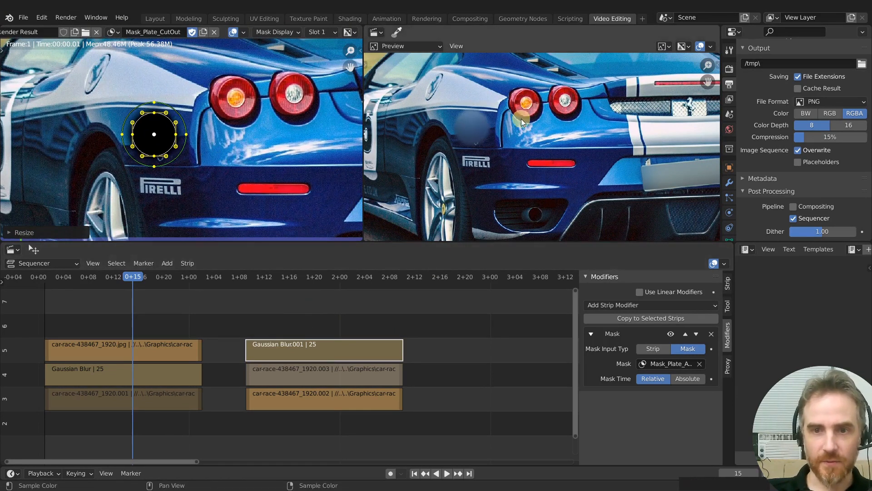
scroll(492, 141, down, 1)
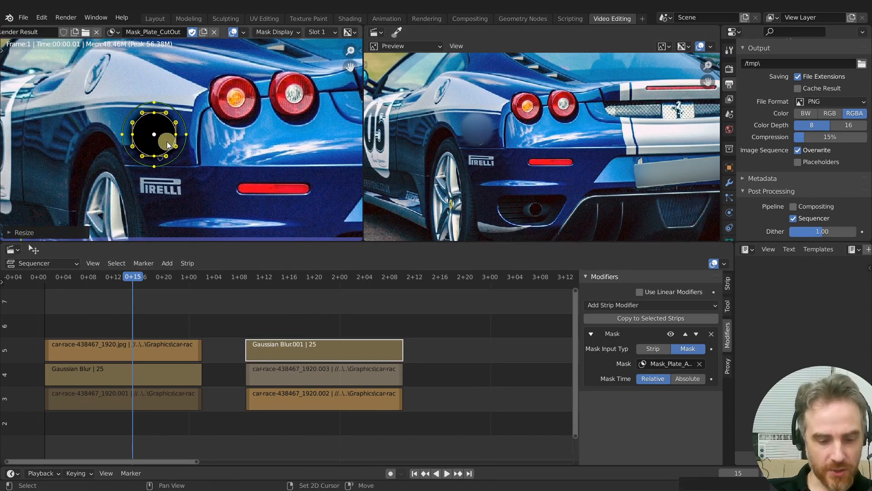
- Duplicate the circle downwards onto the PIRELLI logo and scale the copy down slightly
key(shift+d)
click(175, 198)
key(s)
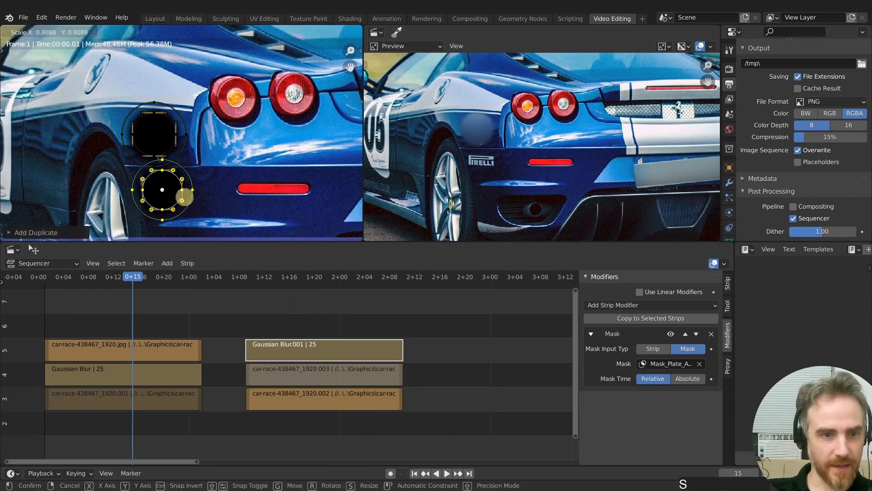
click(184, 197)
- Stretch the duplicated circle along X to cover the PIRELLI logo, nudge it upwards, and refresh the preview to check the blur
key(s)
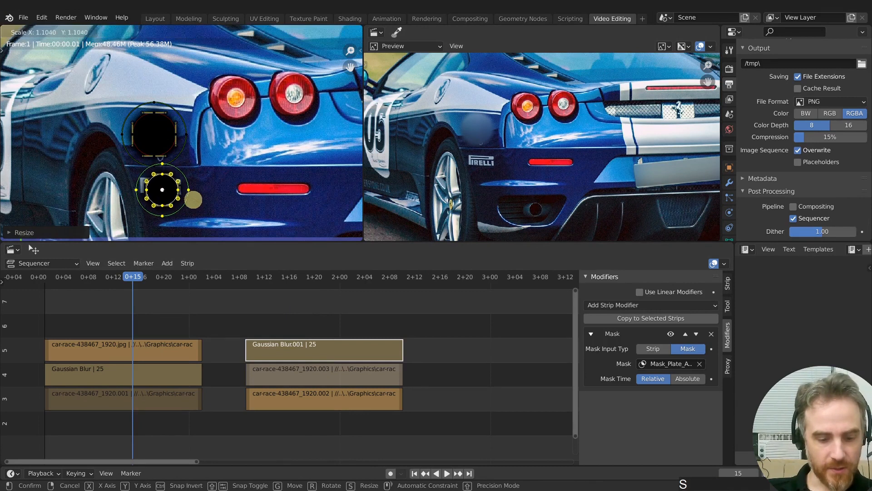
key(x)
click(218, 205)
drag(218, 205, 217, 201)
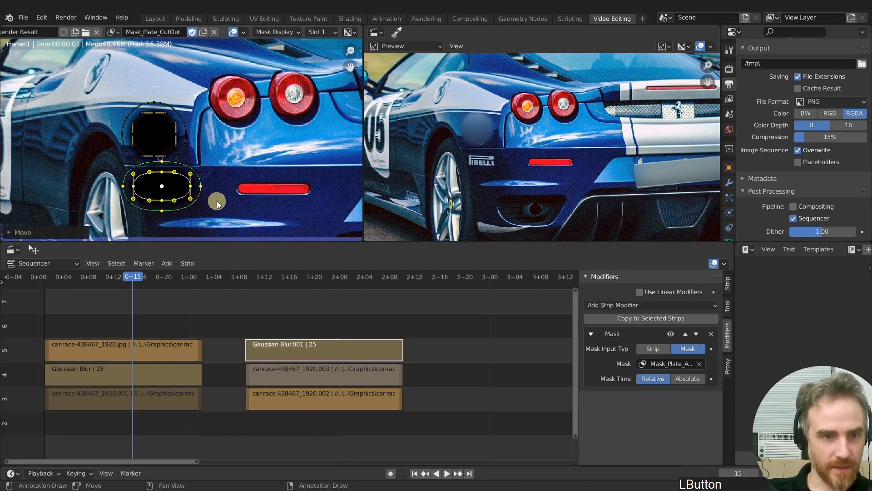
key(r)
scroll(481, 200, down, 5)
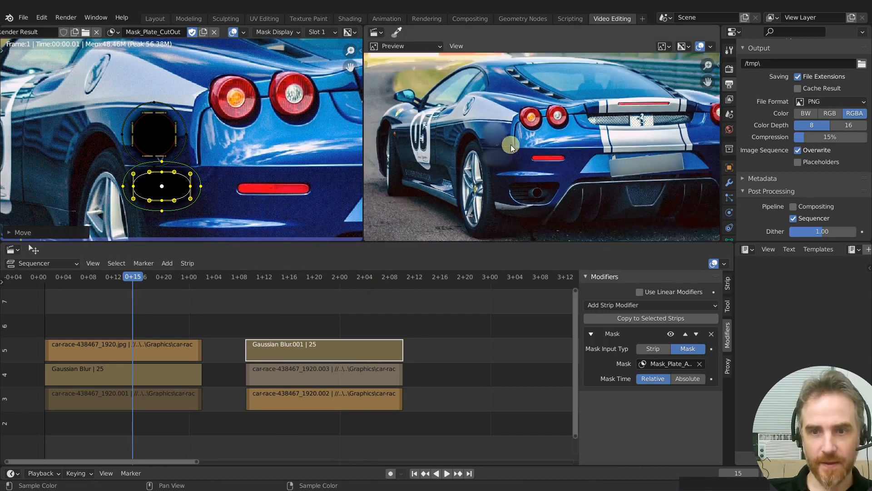
- Set the playhead to frame 44 over the second group of strips and open Mask_Plate_Add in the mask editor
mouse_move(473, 132)
middle_down()
mouse_move(430, 155)
mouse_move(529, 142)
mouse_move(483, 145)
middle_up()
scroll(430, 155, up, 6)
scroll(178, 178, down, 3)
middle_drag(175, 164, 182, 137)
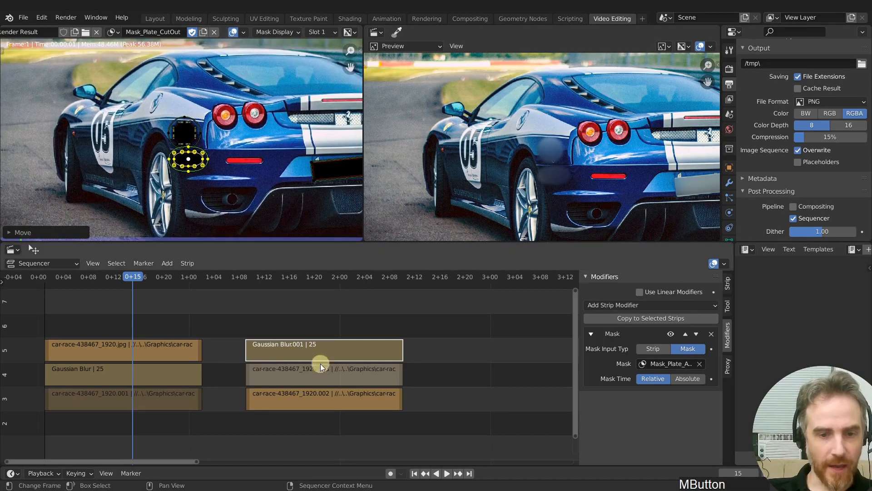
click(315, 277)
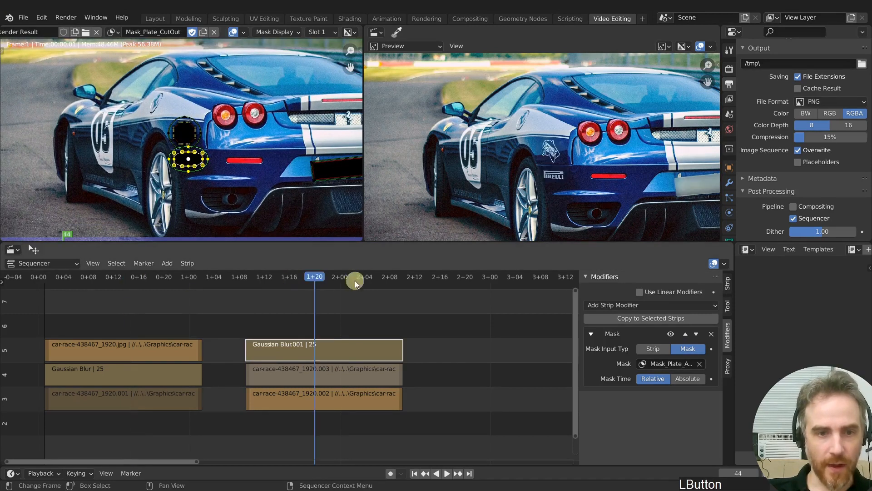
click(112, 32)
click(122, 51)
- Turn off the mask overlay so the full car image shows while editing Mask_Plate_Add
scroll(255, 180, down, 8)
middle_drag(222, 163, 253, 164)
scroll(195, 156, up, 2)
scroll(196, 155, up, 1)
scroll(199, 118, up, 2)
middle_drag(199, 118, 256, 117)
click(291, 33)
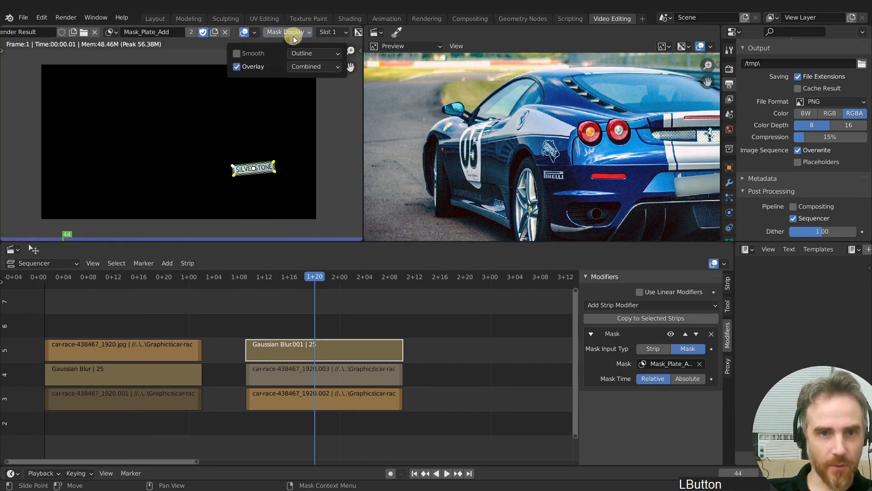
click(249, 66)
scroll(194, 116, up, 4)
middle_drag(181, 154, 179, 134)
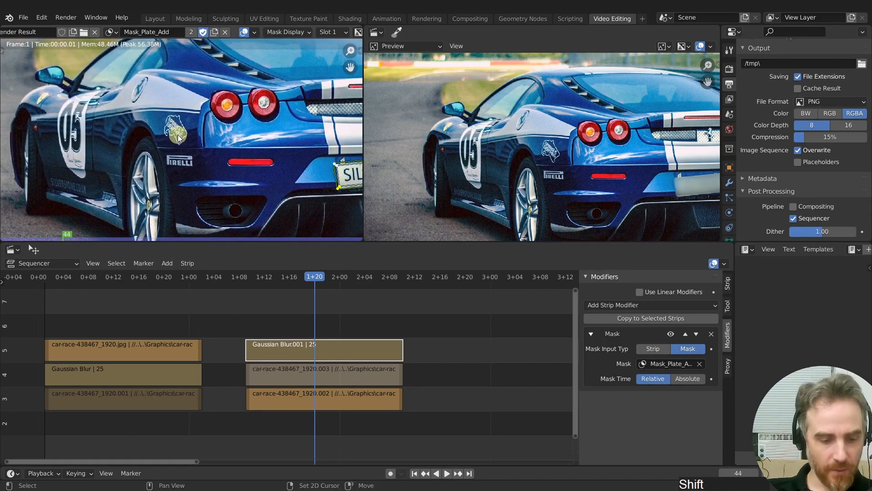
- Add a circle to Mask_Plate_Add and move it over the decal above the rear wheel
key(shift+a)
click(180, 139)
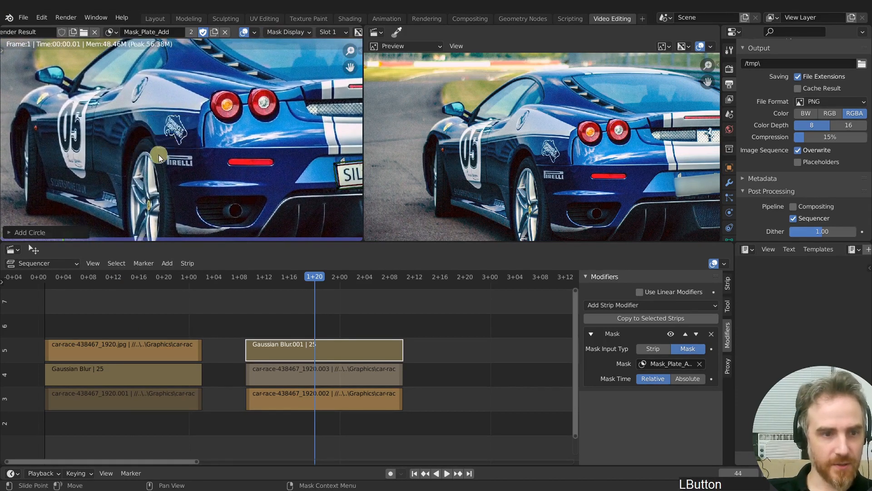
scroll(146, 160, down, 4)
key(g)
click(187, 168)
scroll(195, 165, up, 3)
middle_drag(215, 146, 160, 143)
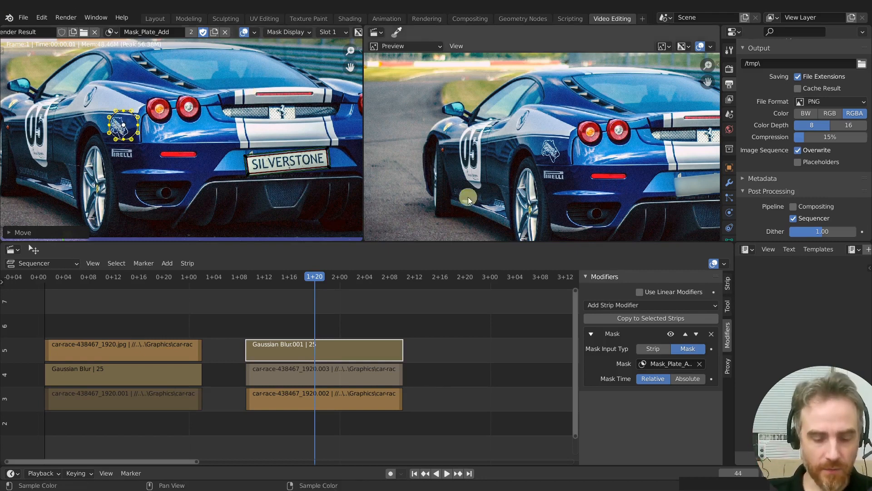
- Examine the mask layer's settings and its blend options, leaving them as they are
key(n)
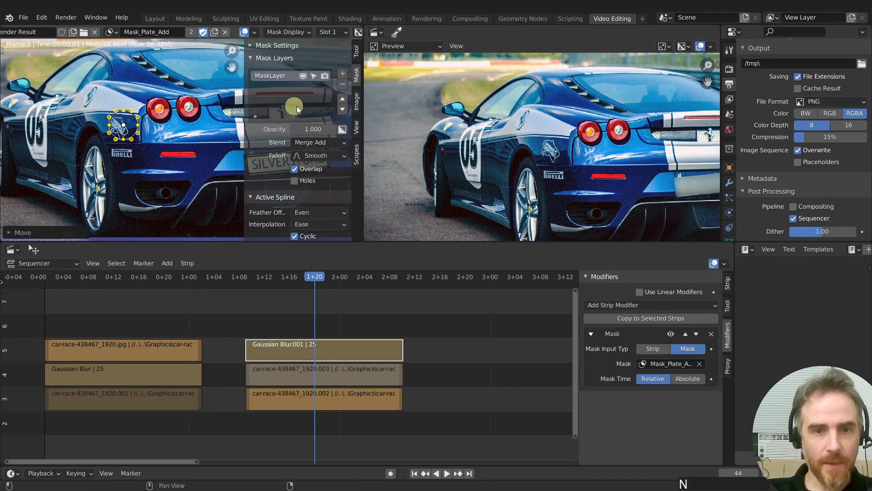
click(278, 75)
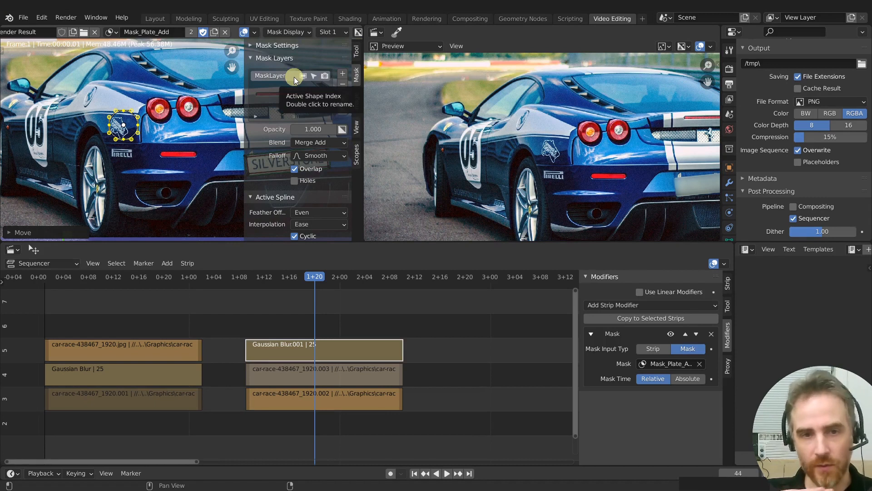
click(323, 142)
click(323, 142)
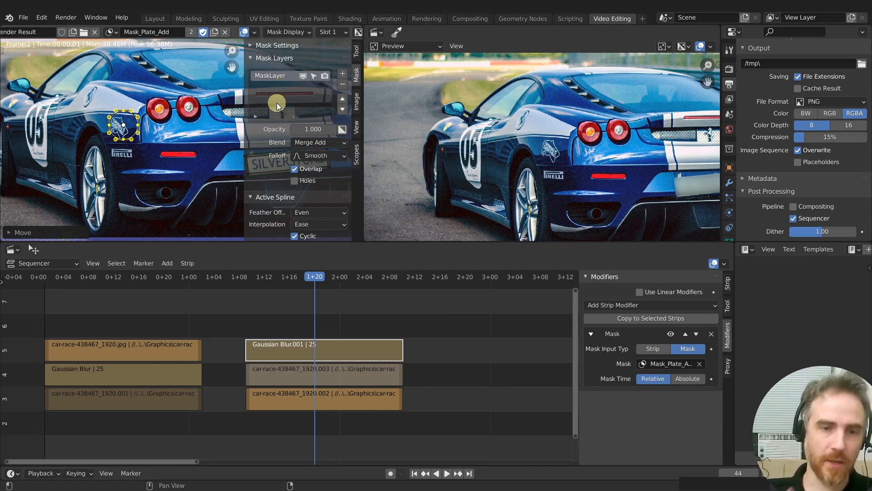
key(n)
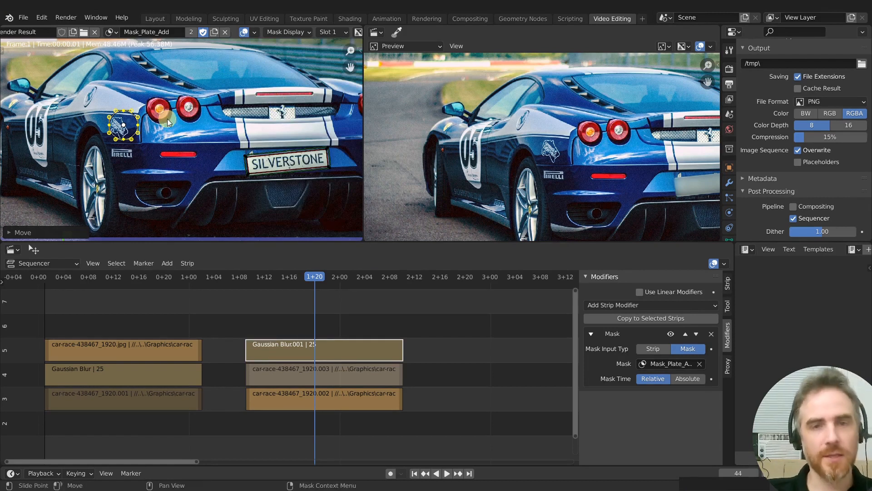
- Move the circle from the rear decal onto the 05 race number on the car's door
middle_drag(144, 135, 201, 143)
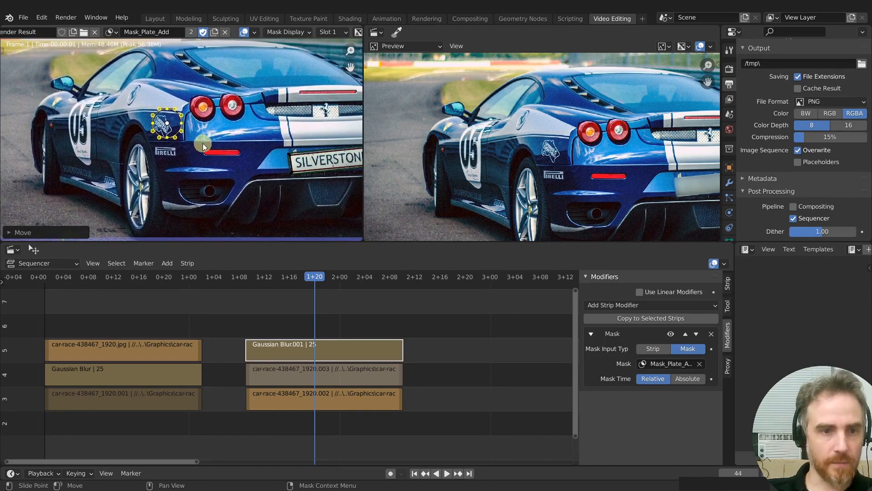
key(g)
click(99, 137)
key(g)
click(97, 137)
- Enlarge the circle over the 05 race number and stretch it along Y to match the tall white roundel
key(s)
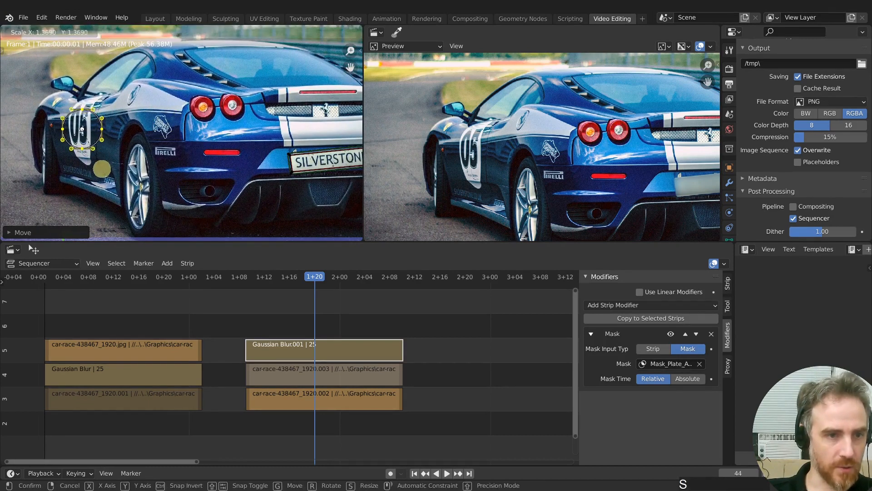
click(102, 169)
key(s)
key(y)
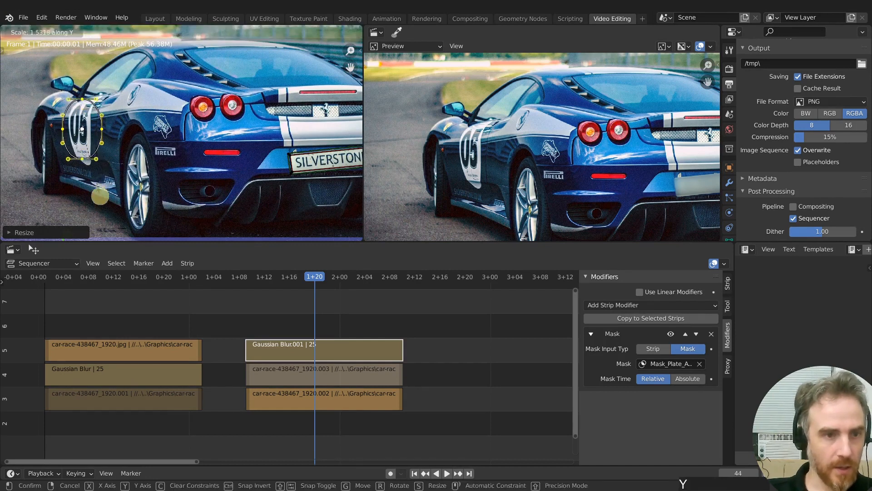
click(98, 218)
- Nudge and rescale the stretched circle so that it fits more narrowly over the 05 roundel
key(g)
click(110, 202)
key(s)
click(91, 182)
key(g)
click(92, 183)
key(s)
click(100, 188)
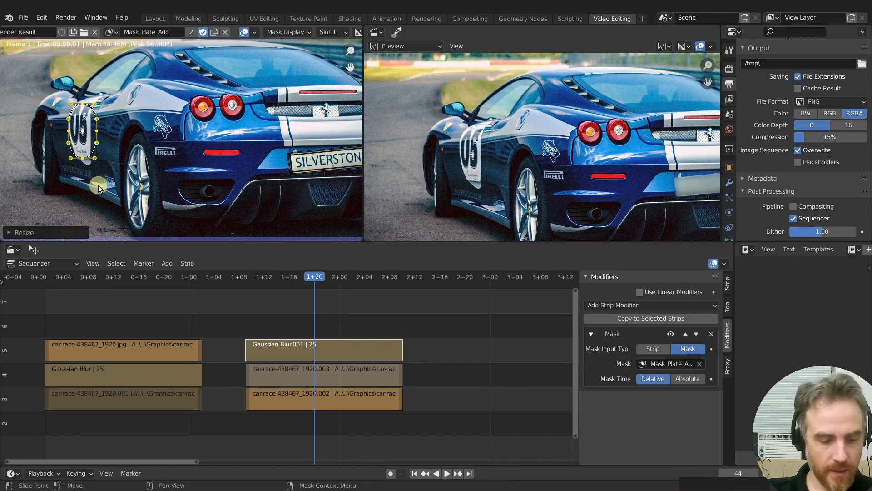
- Expand the feather around the 05 circle and refresh the sequencer to check the soft-edged blur in the preview
key(alt+s)
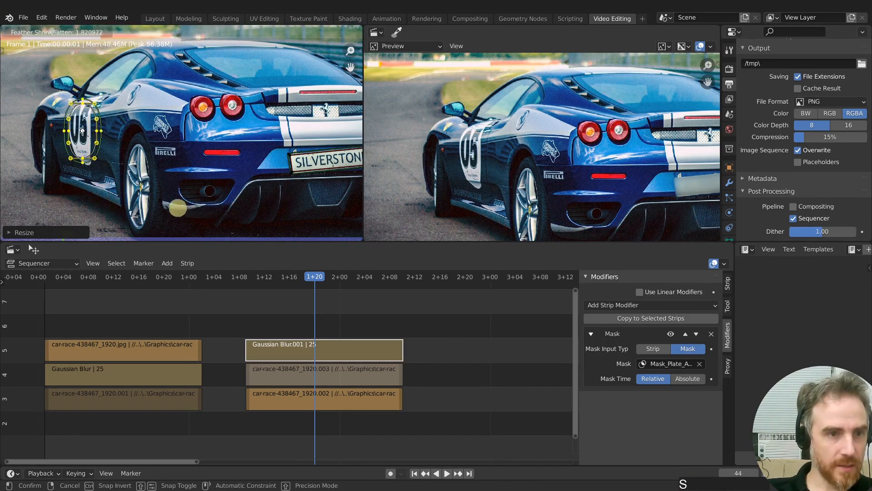
click(209, 215)
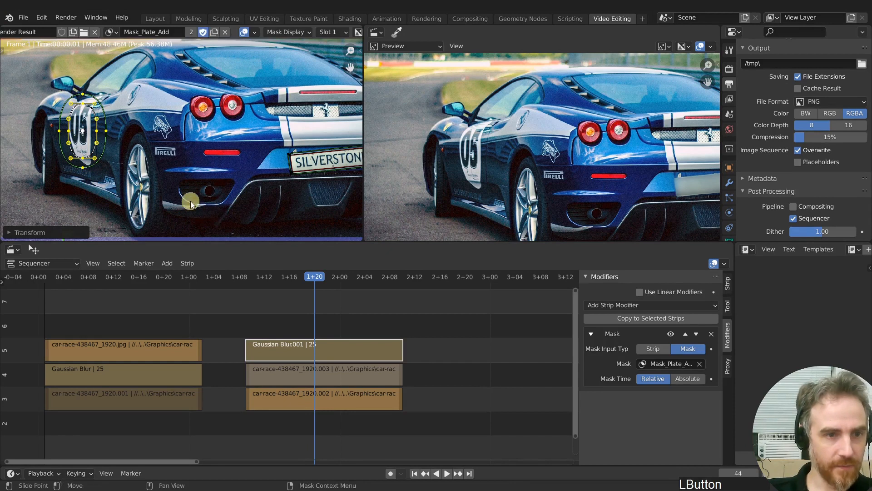
key(ctrl+r)
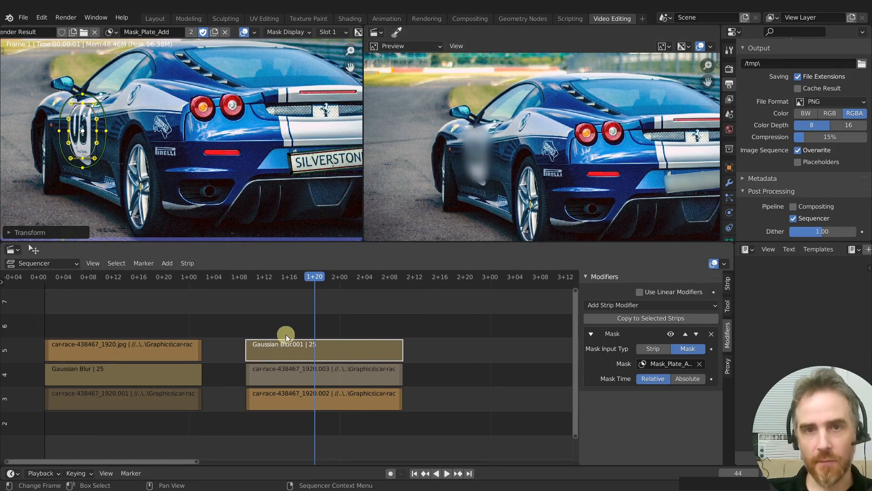
middle_drag(552, 173, 481, 158)
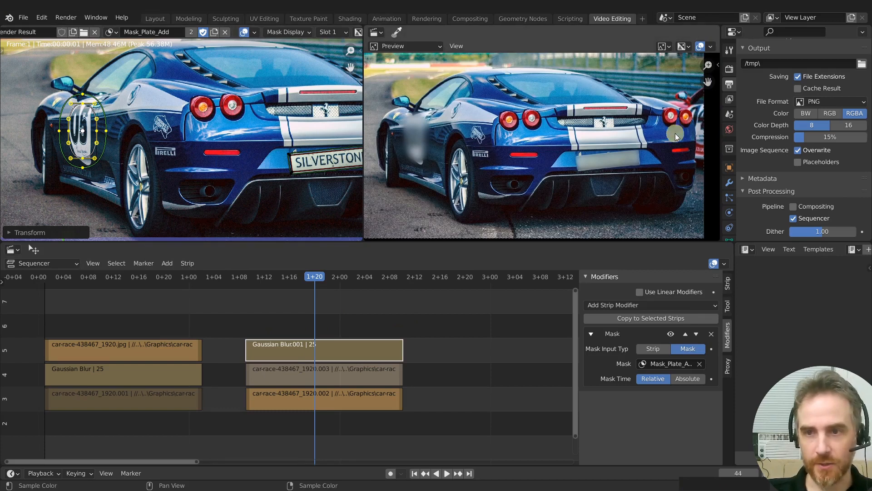
scroll(505, 98, down, 1)
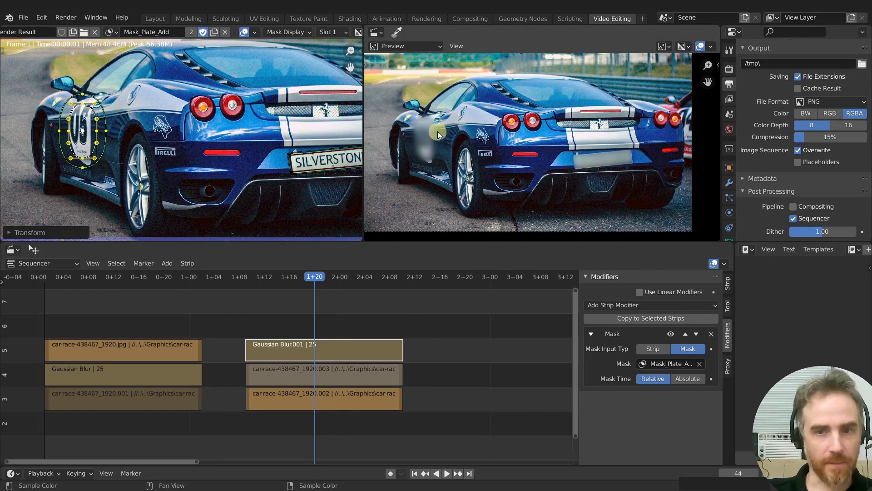